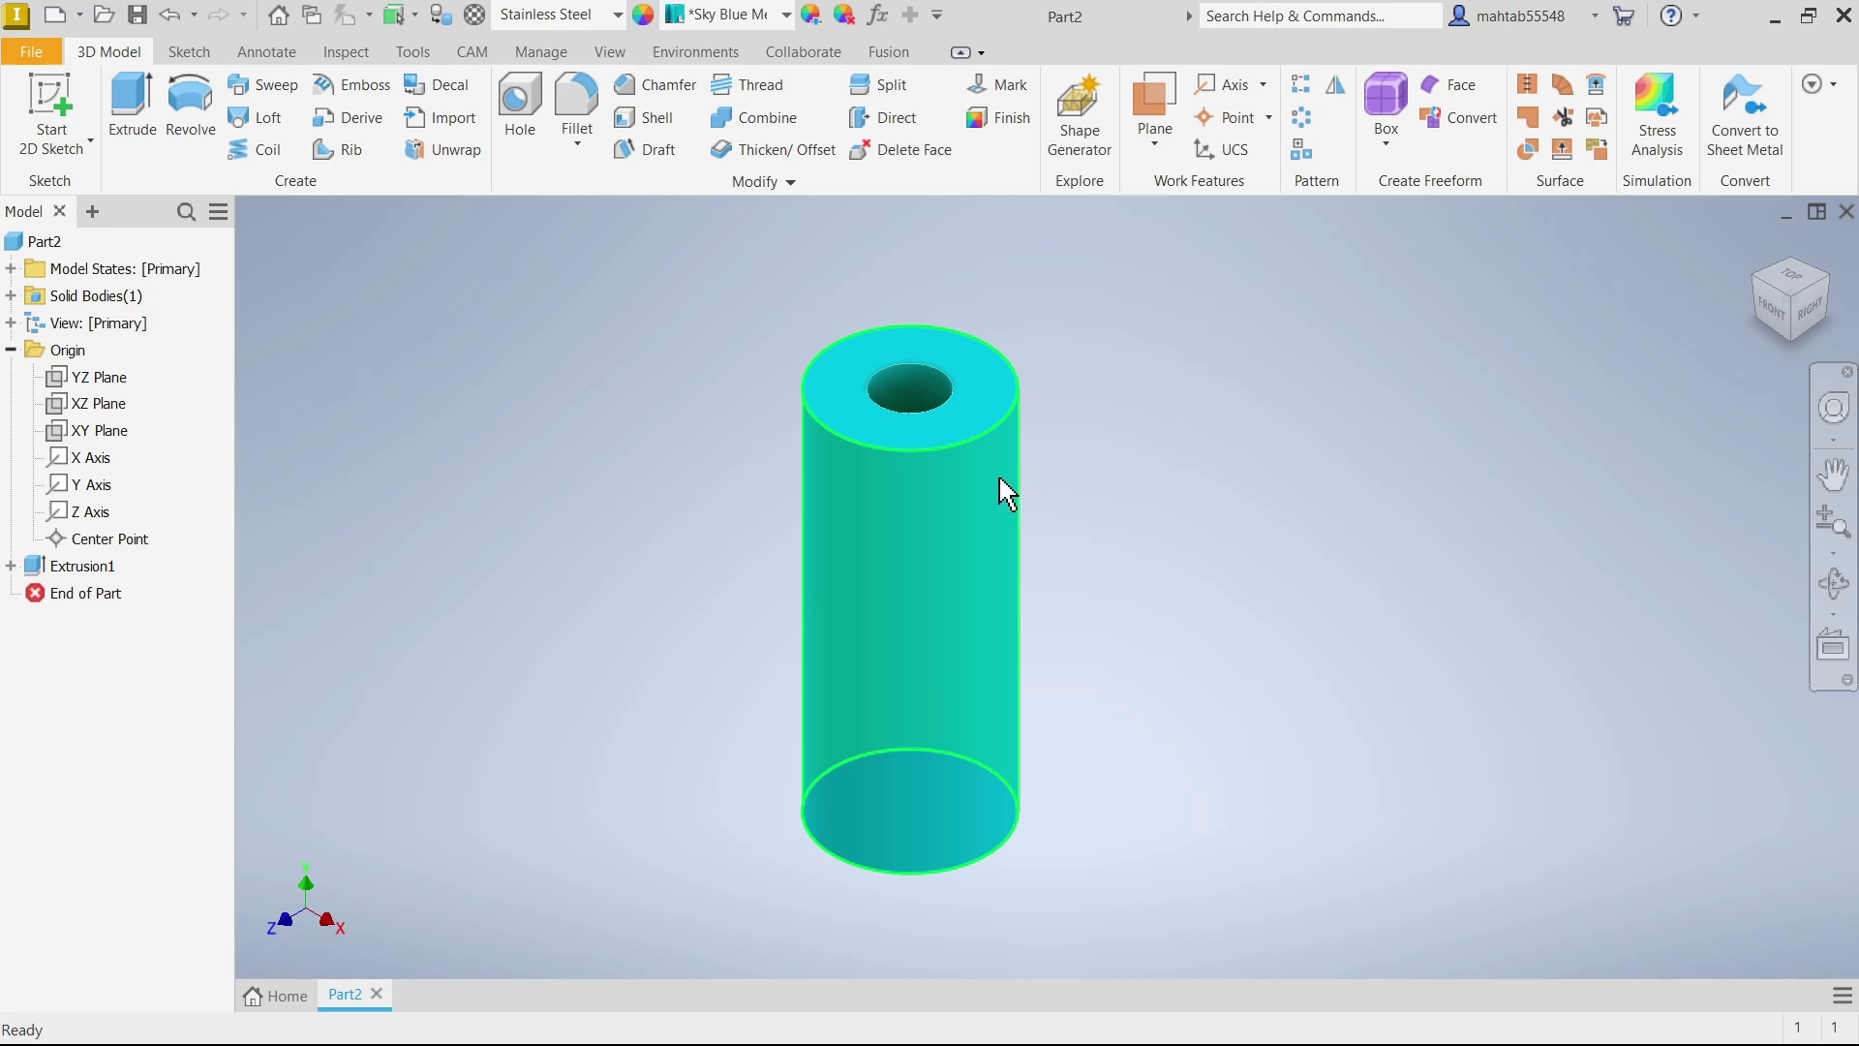
- Examine the hollow cylinder's faces and the sketch behind its extrusion
click(930, 481)
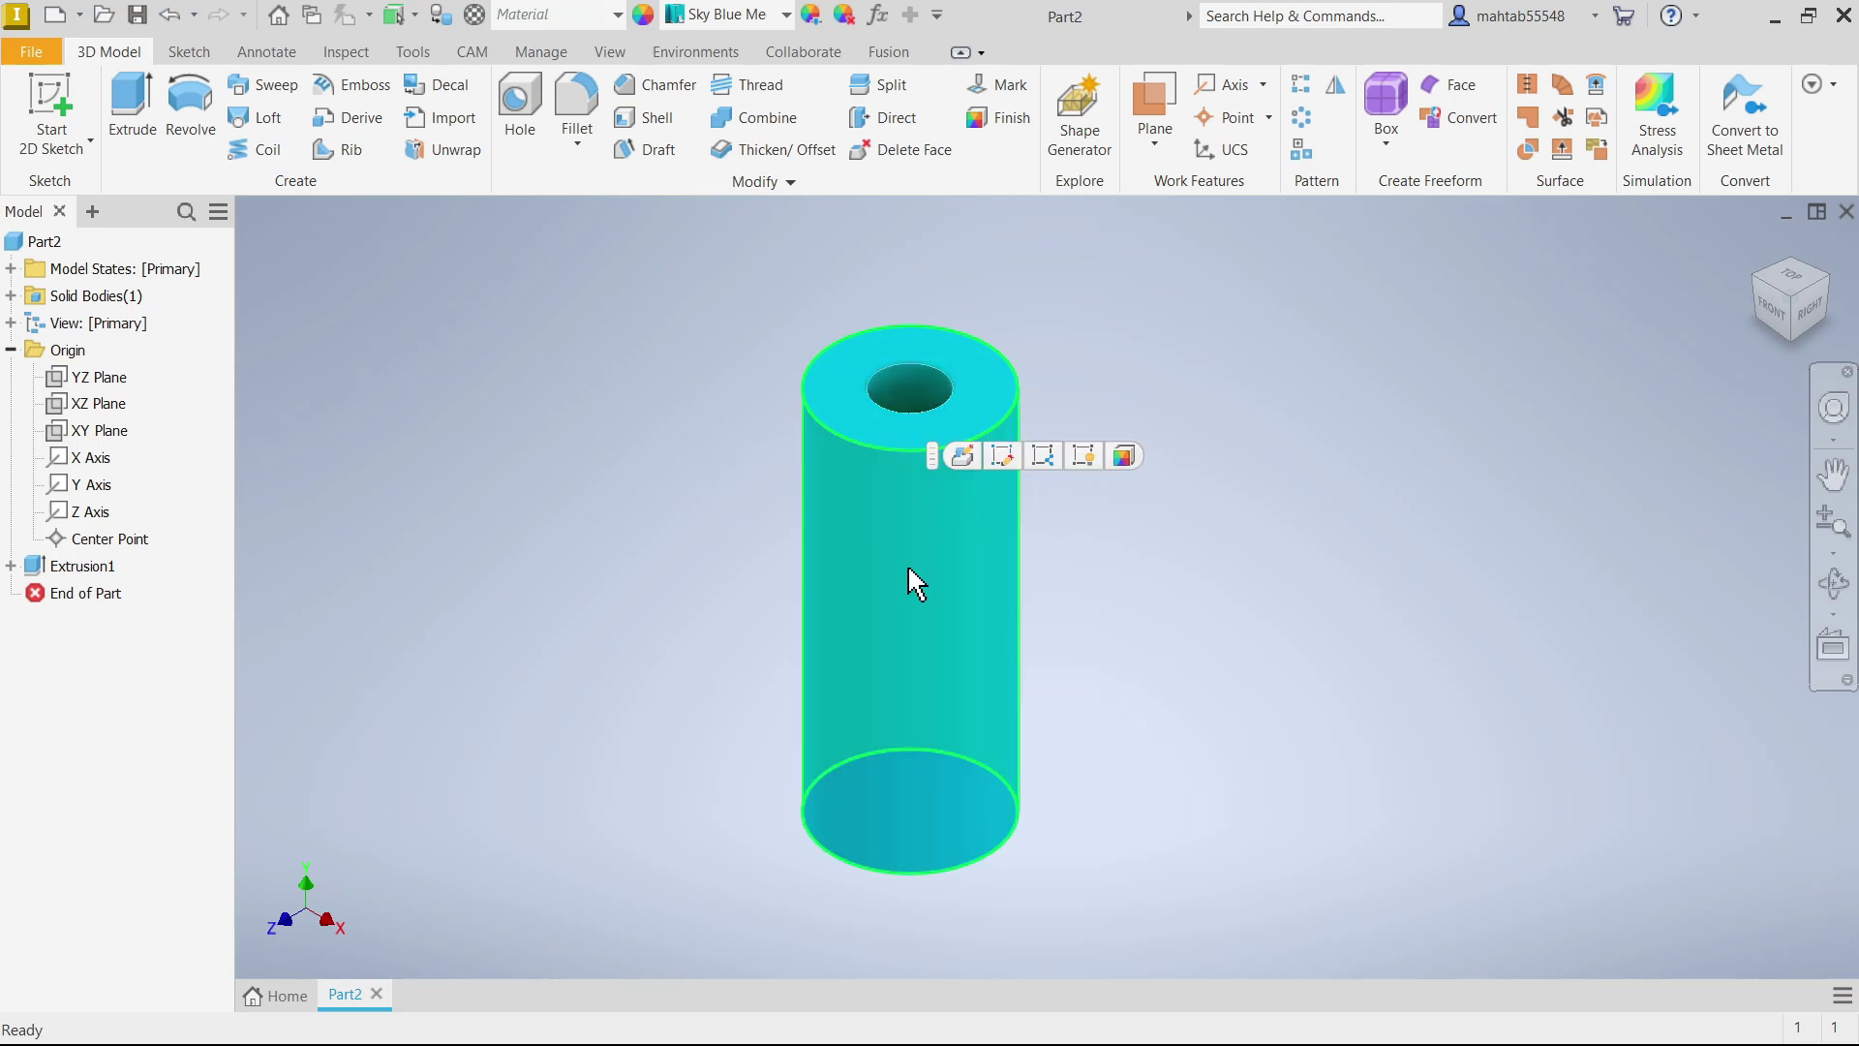
click(880, 426)
click(893, 500)
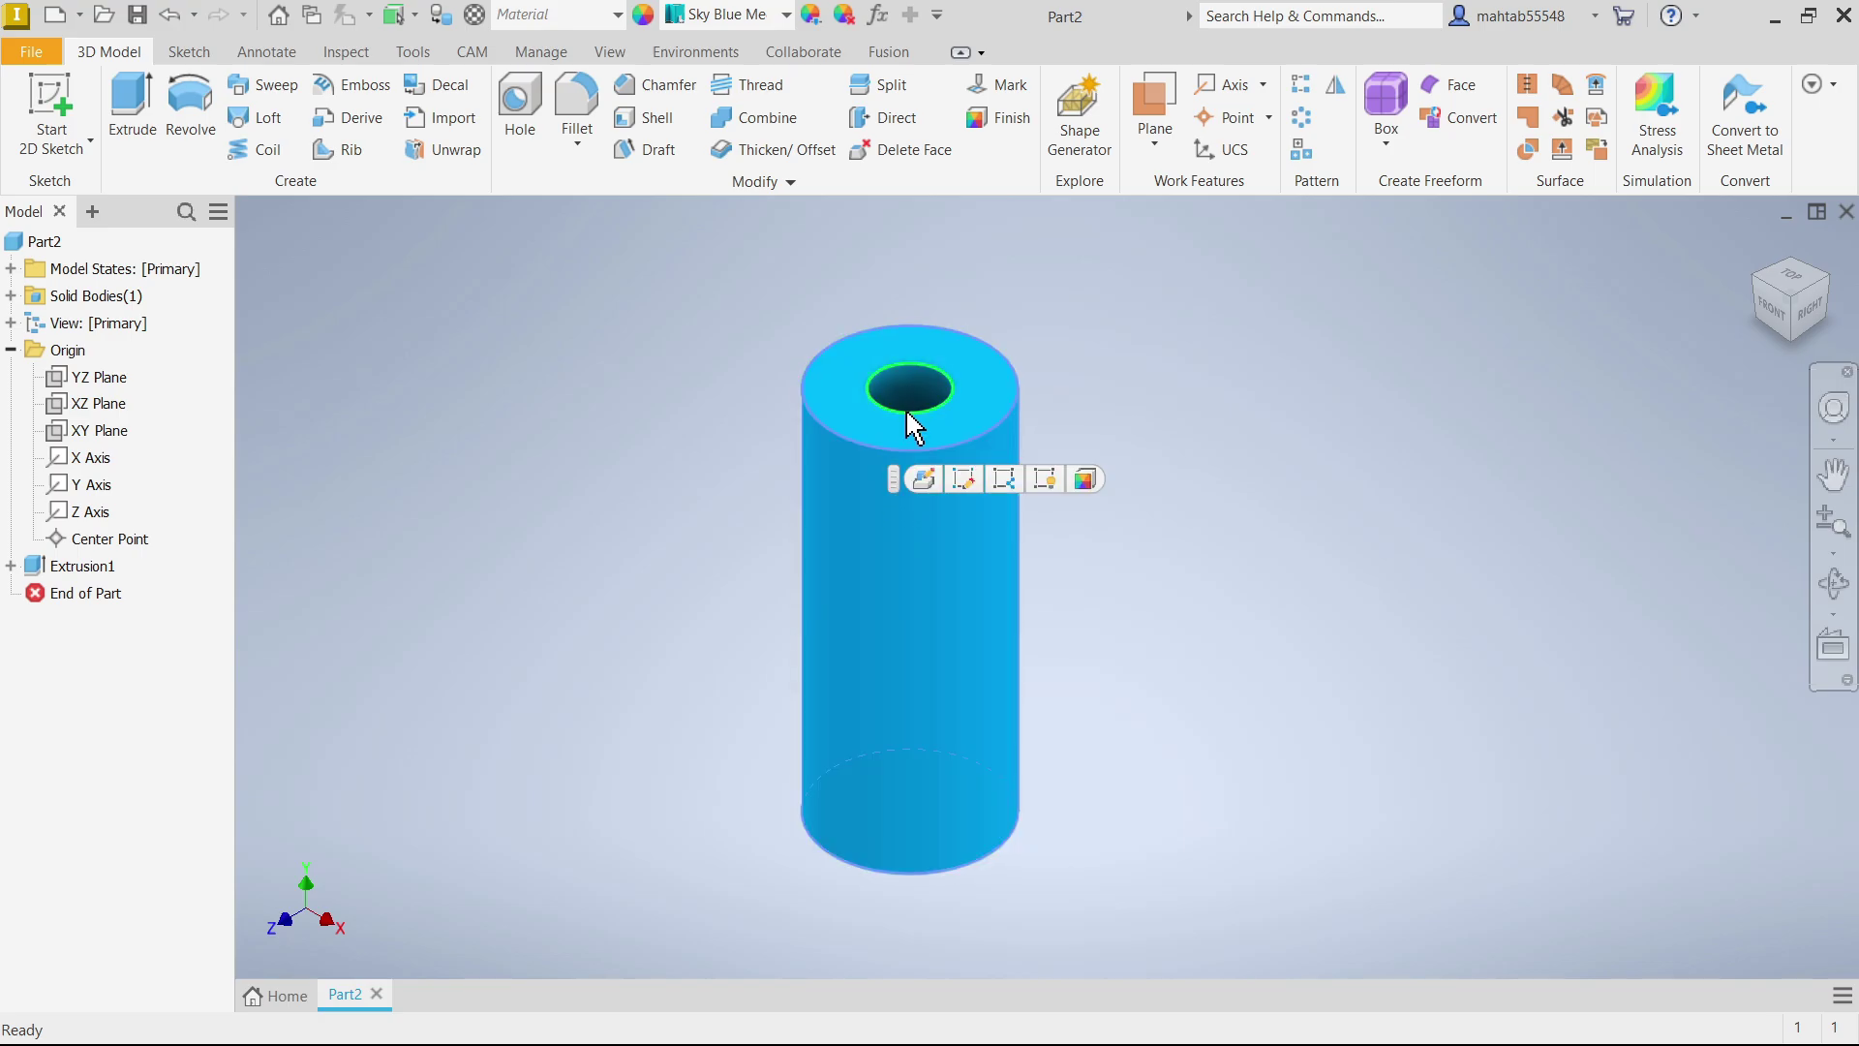
click(849, 499)
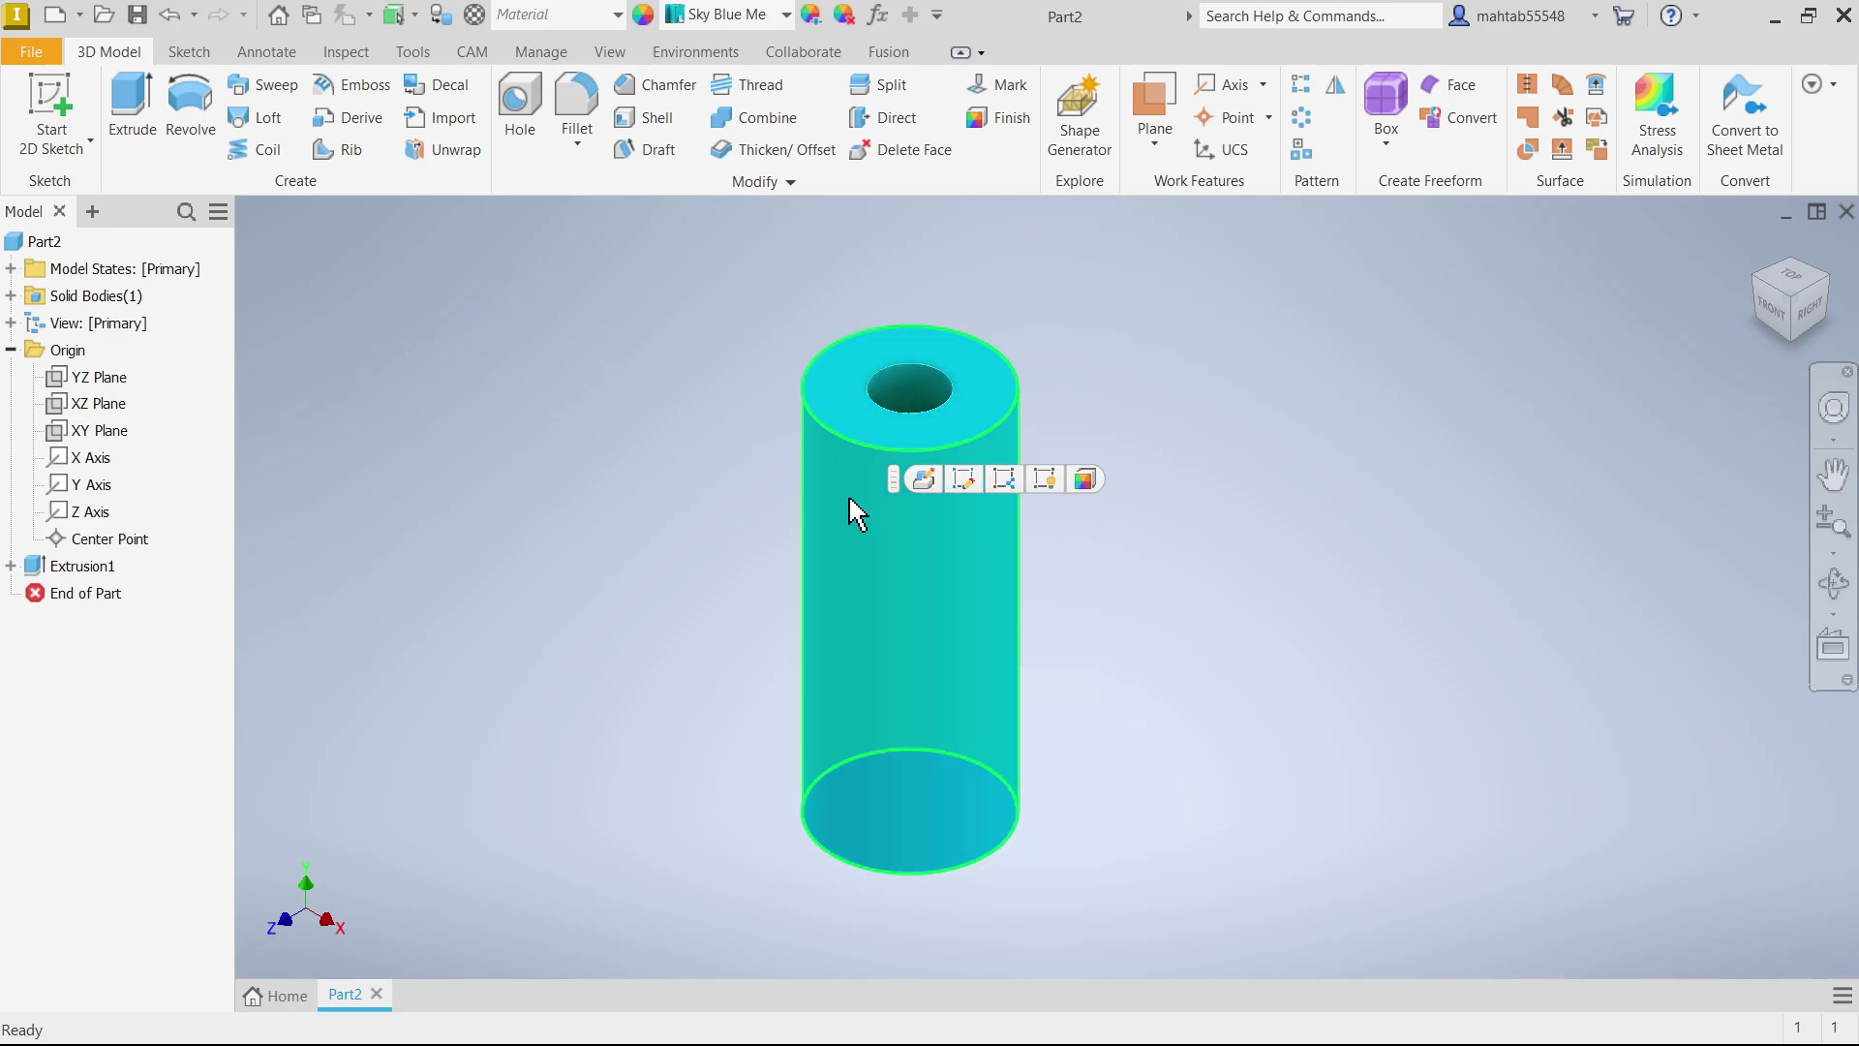
click(710, 469)
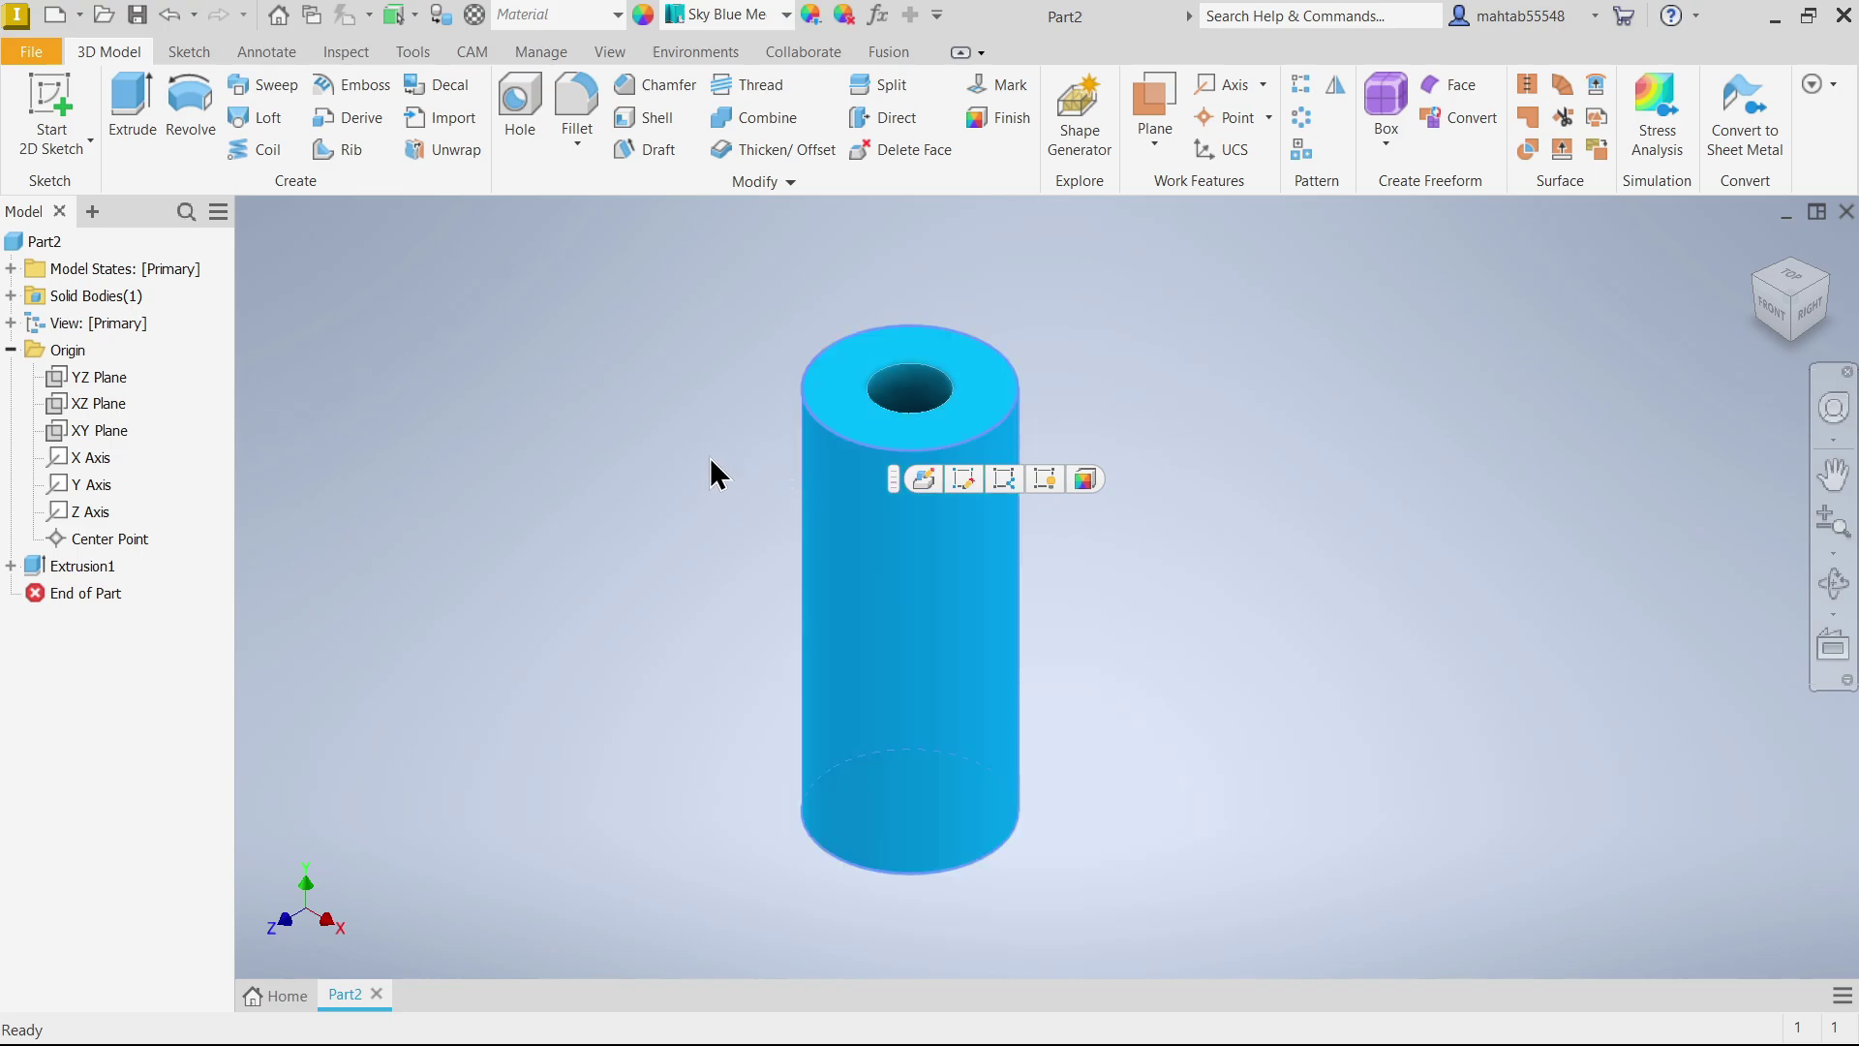
click(14, 566)
click(92, 593)
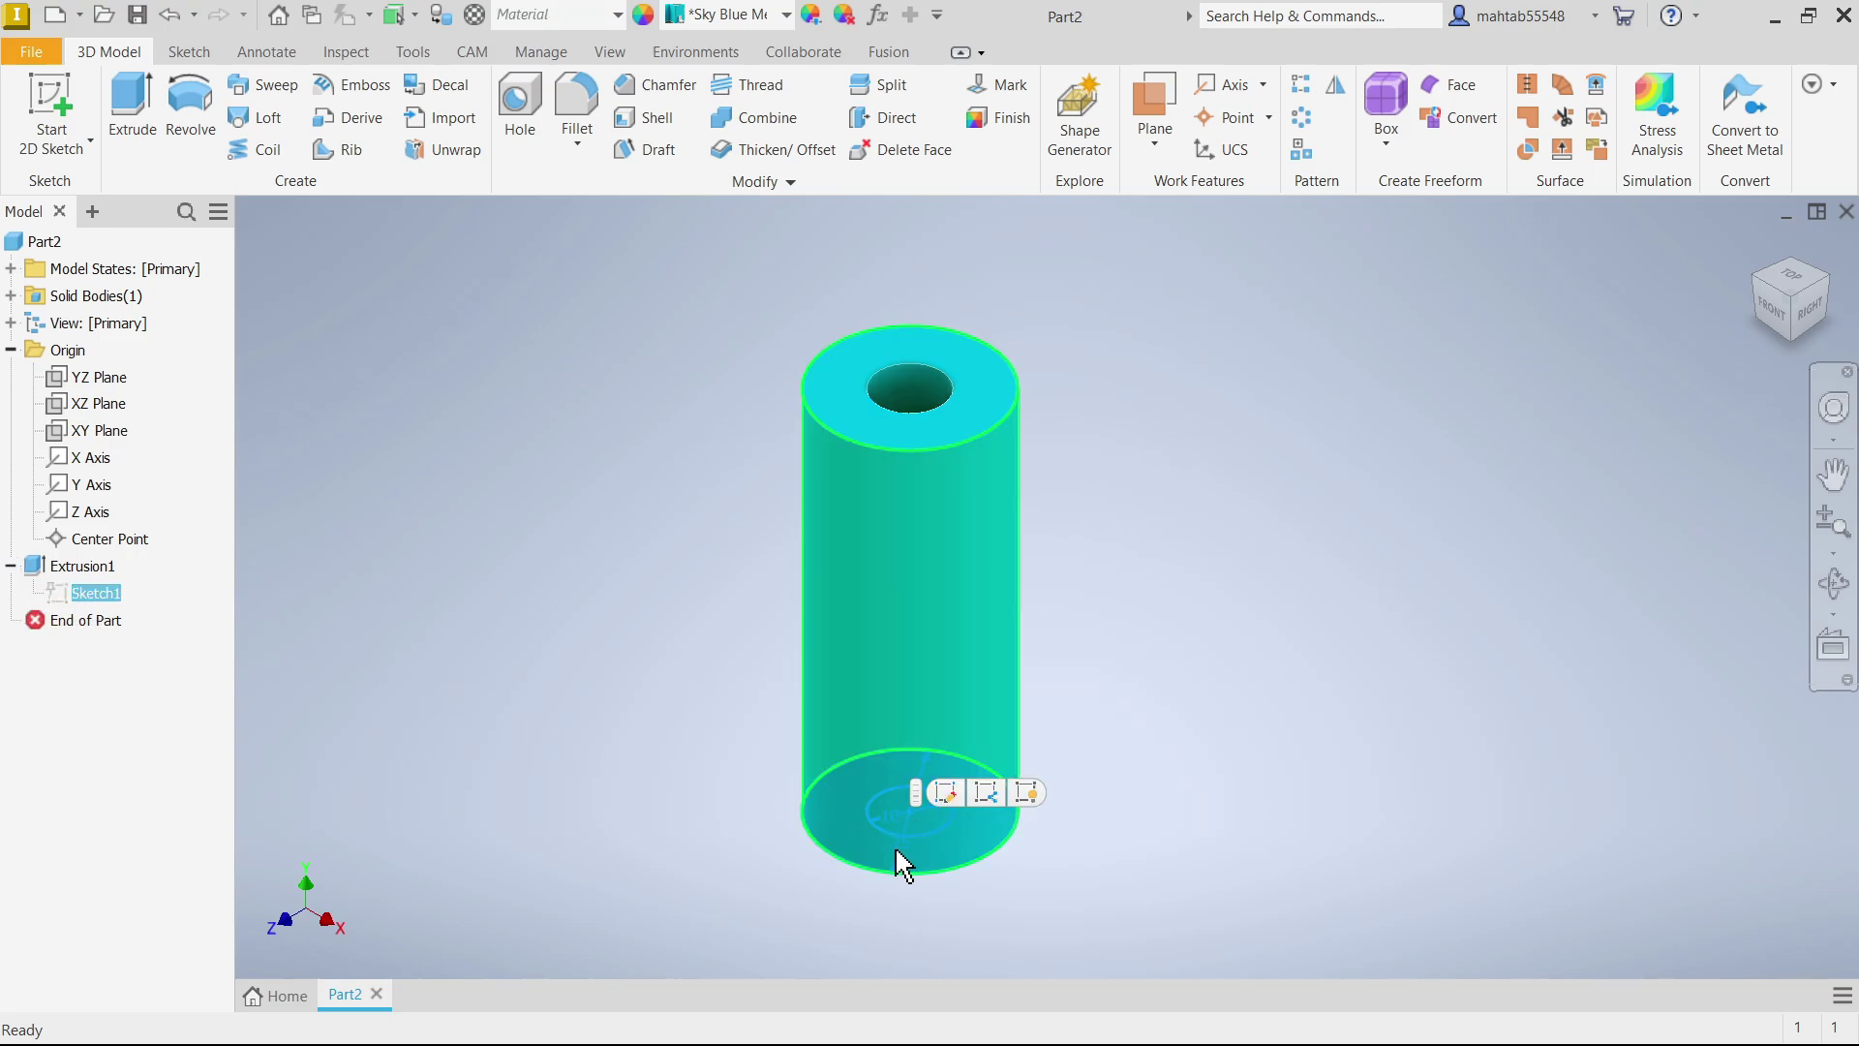
click(736, 658)
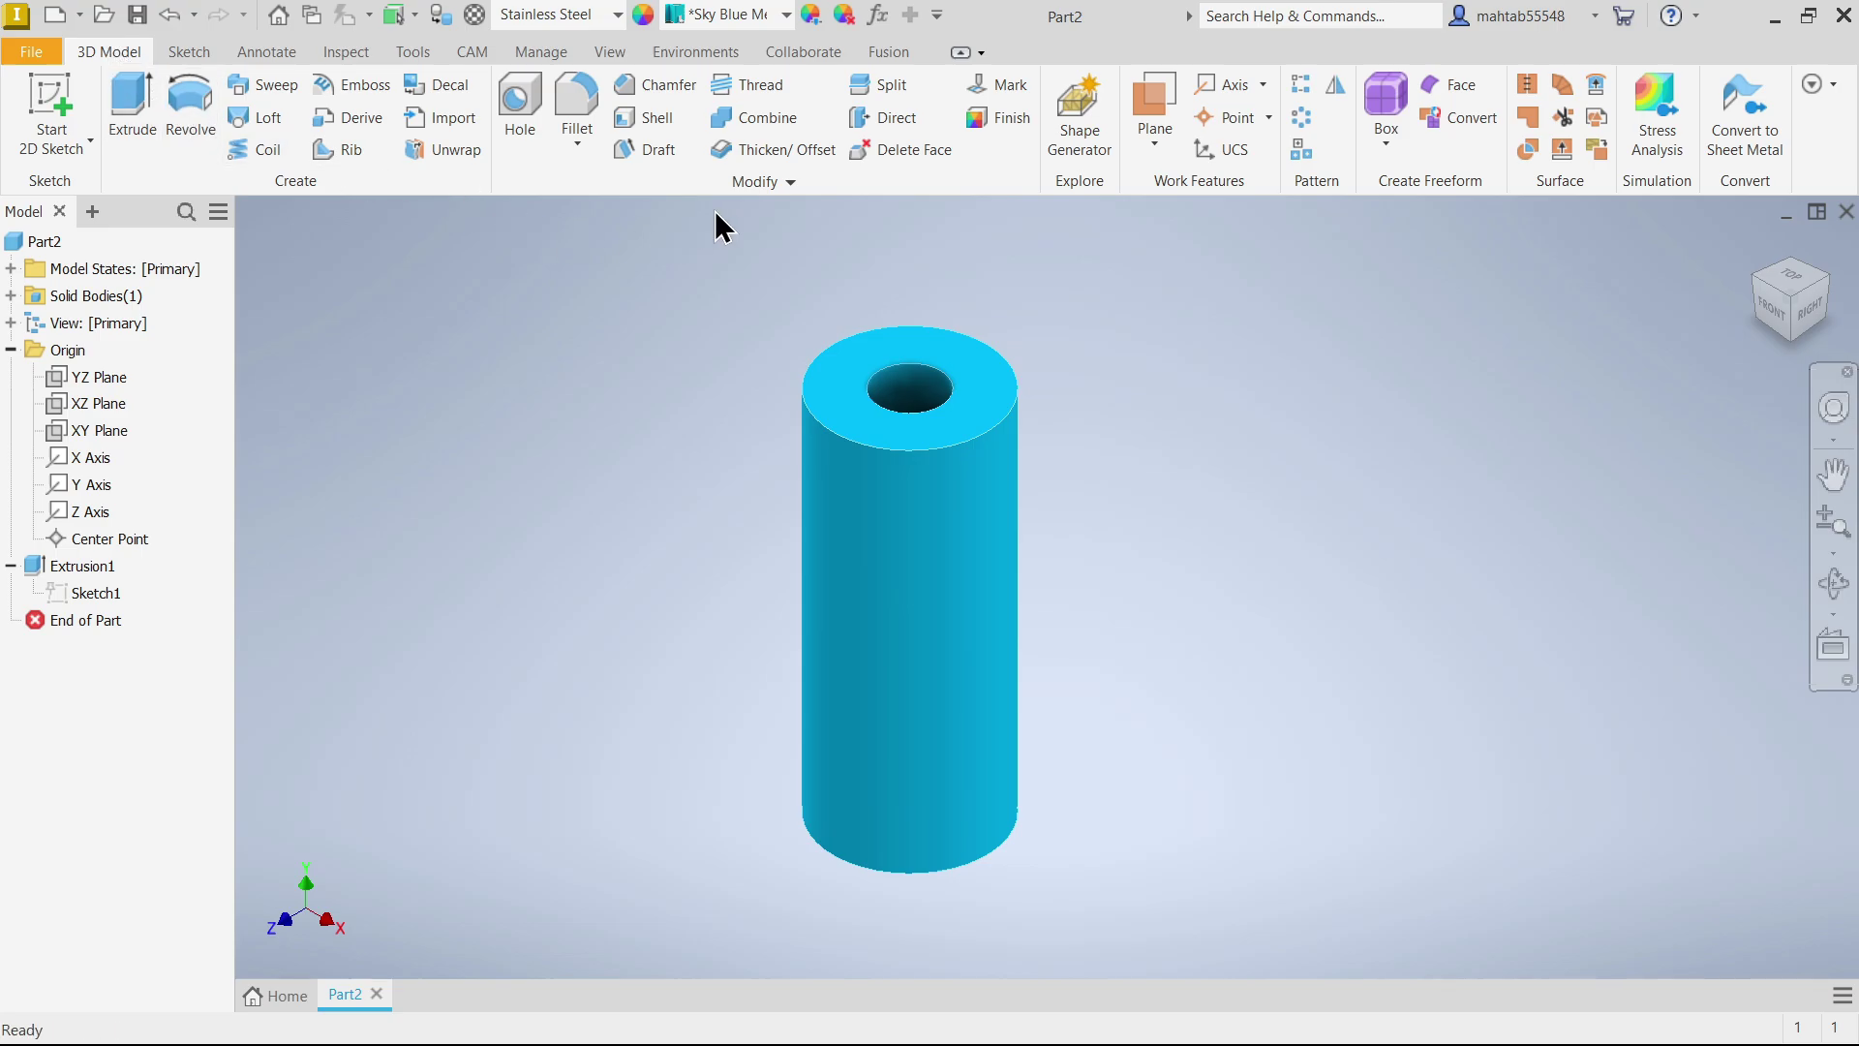
- Start a Thread on the cylinder's outer face with the ANSI Metric M Profile type
click(765, 84)
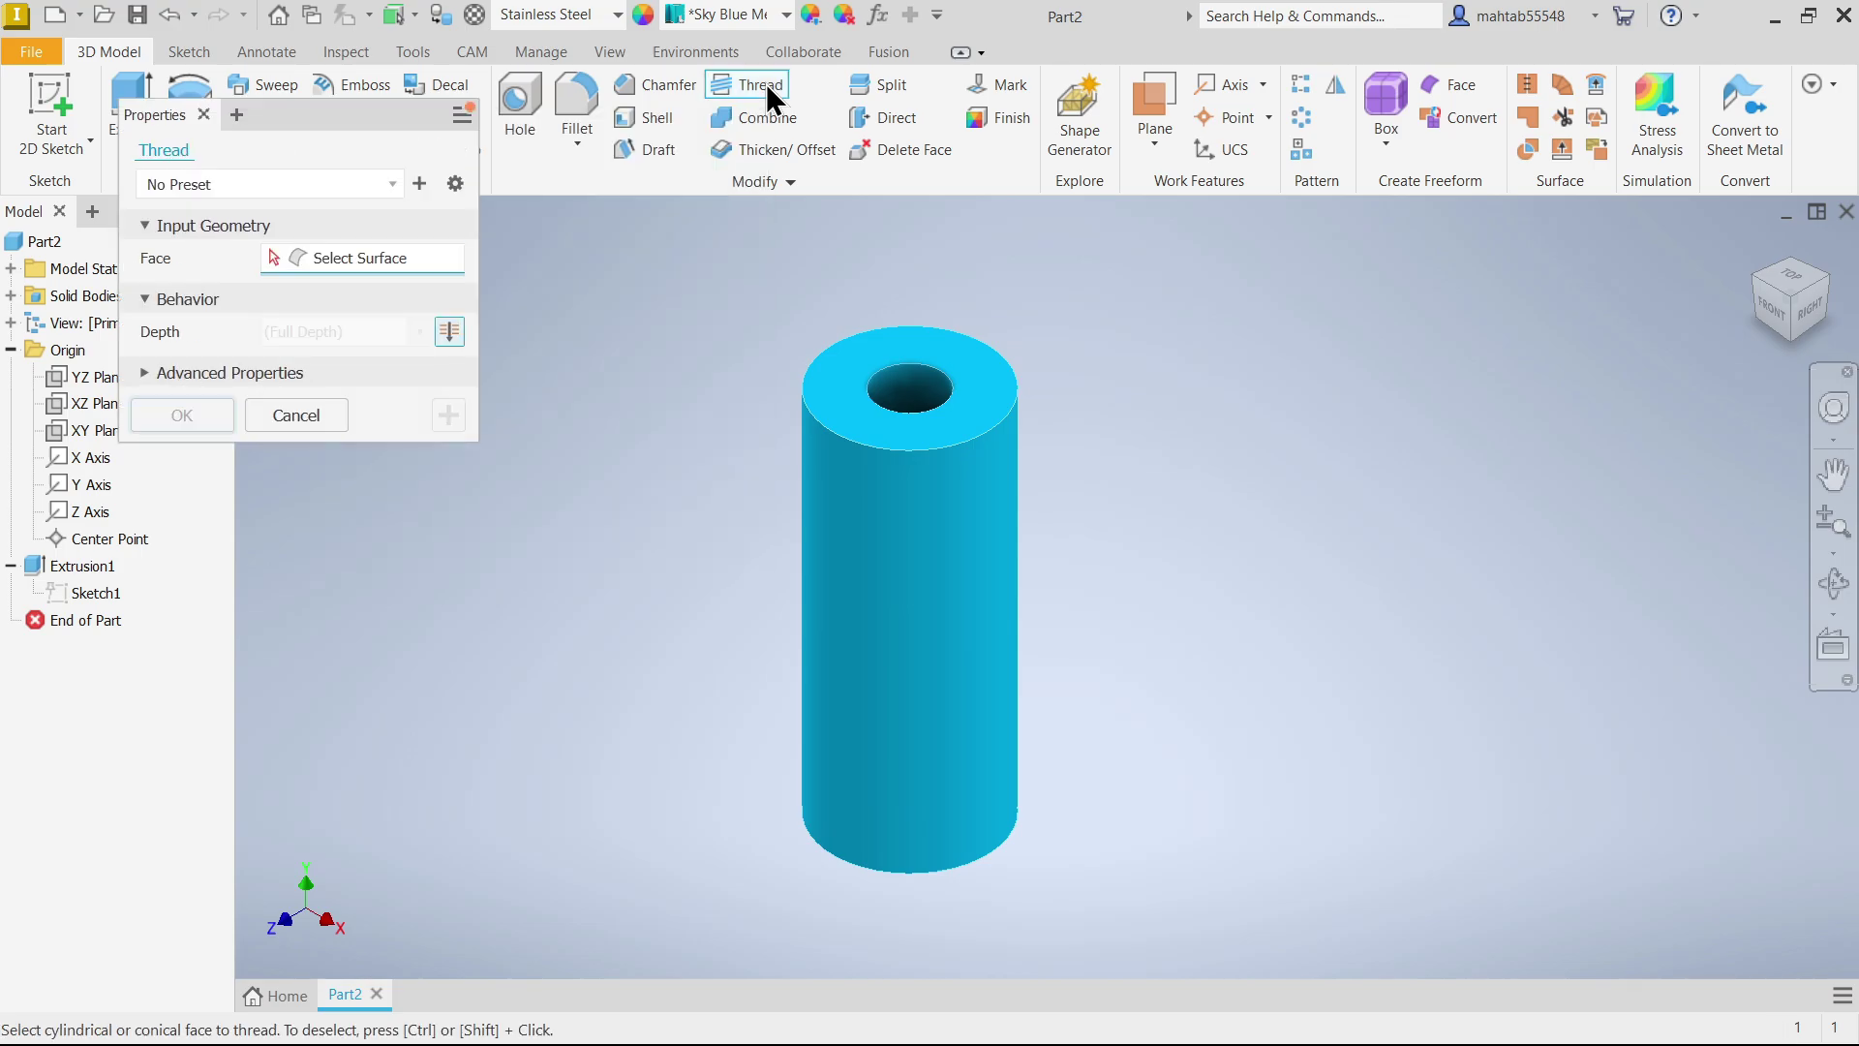
drag(333, 106, 461, 235)
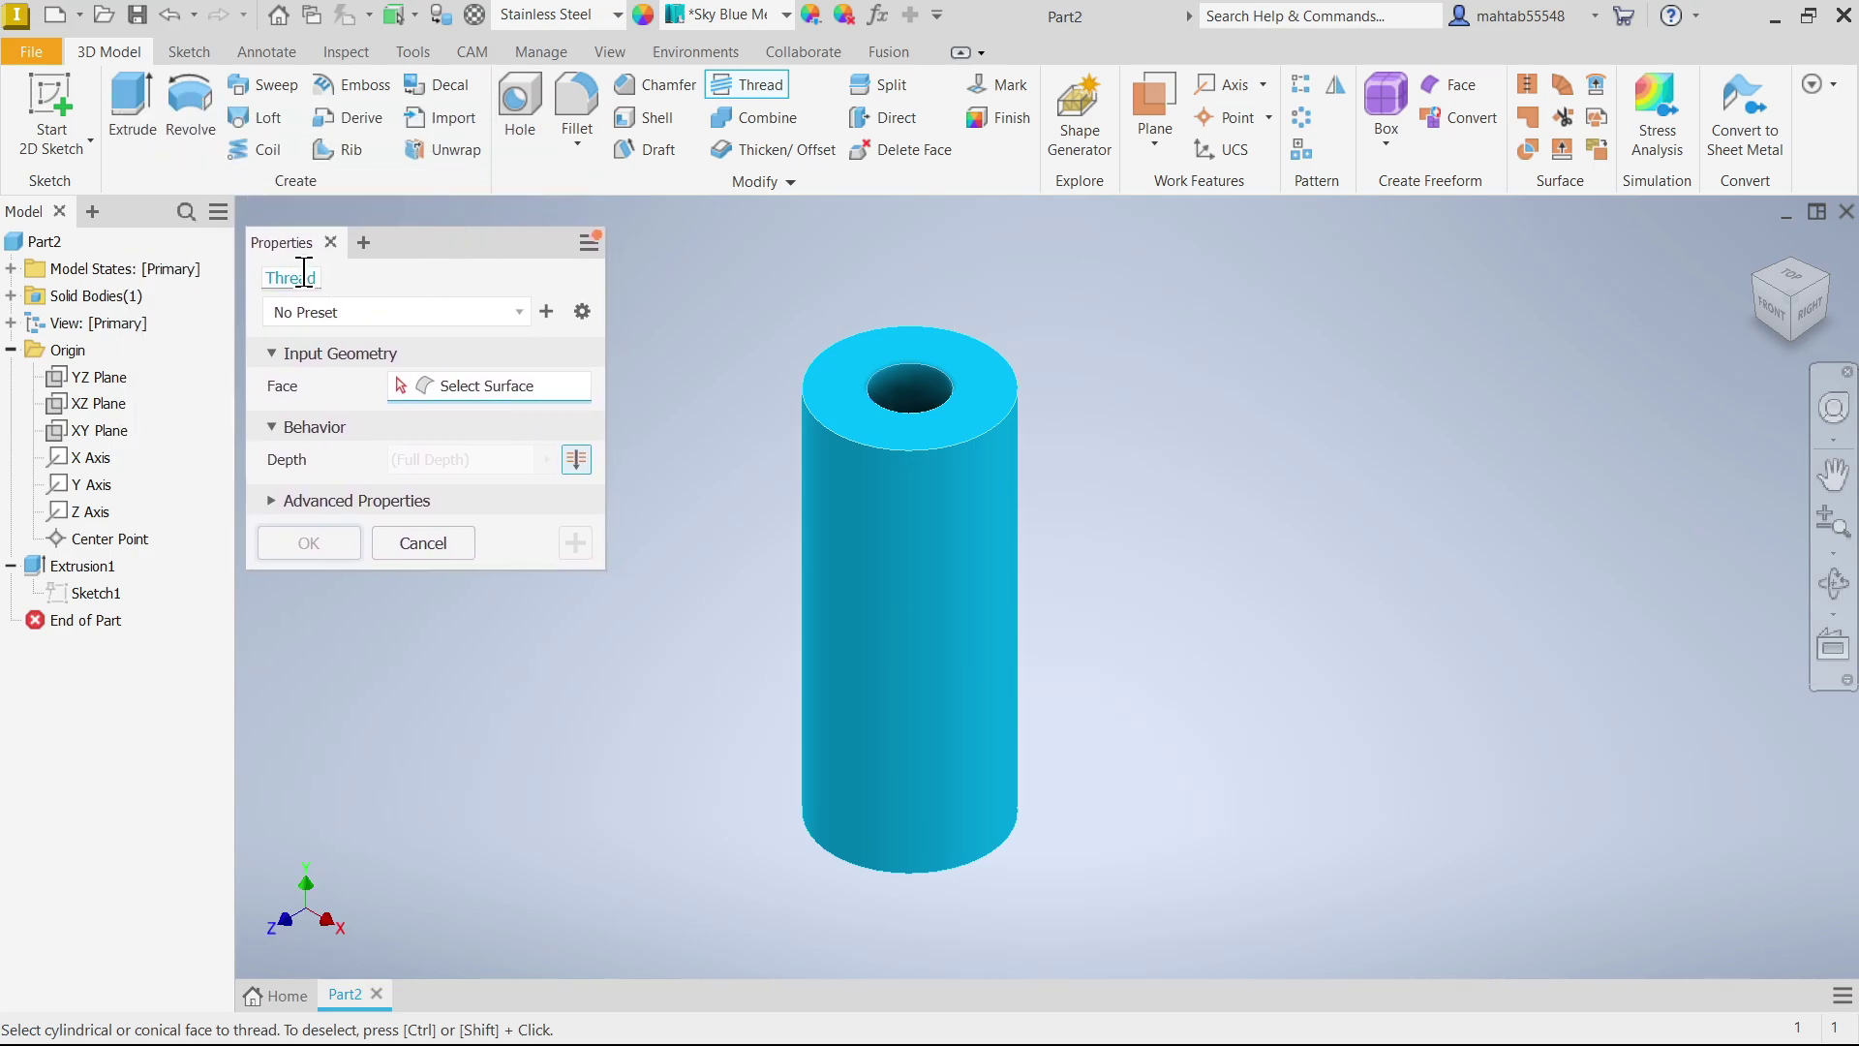
click(520, 311)
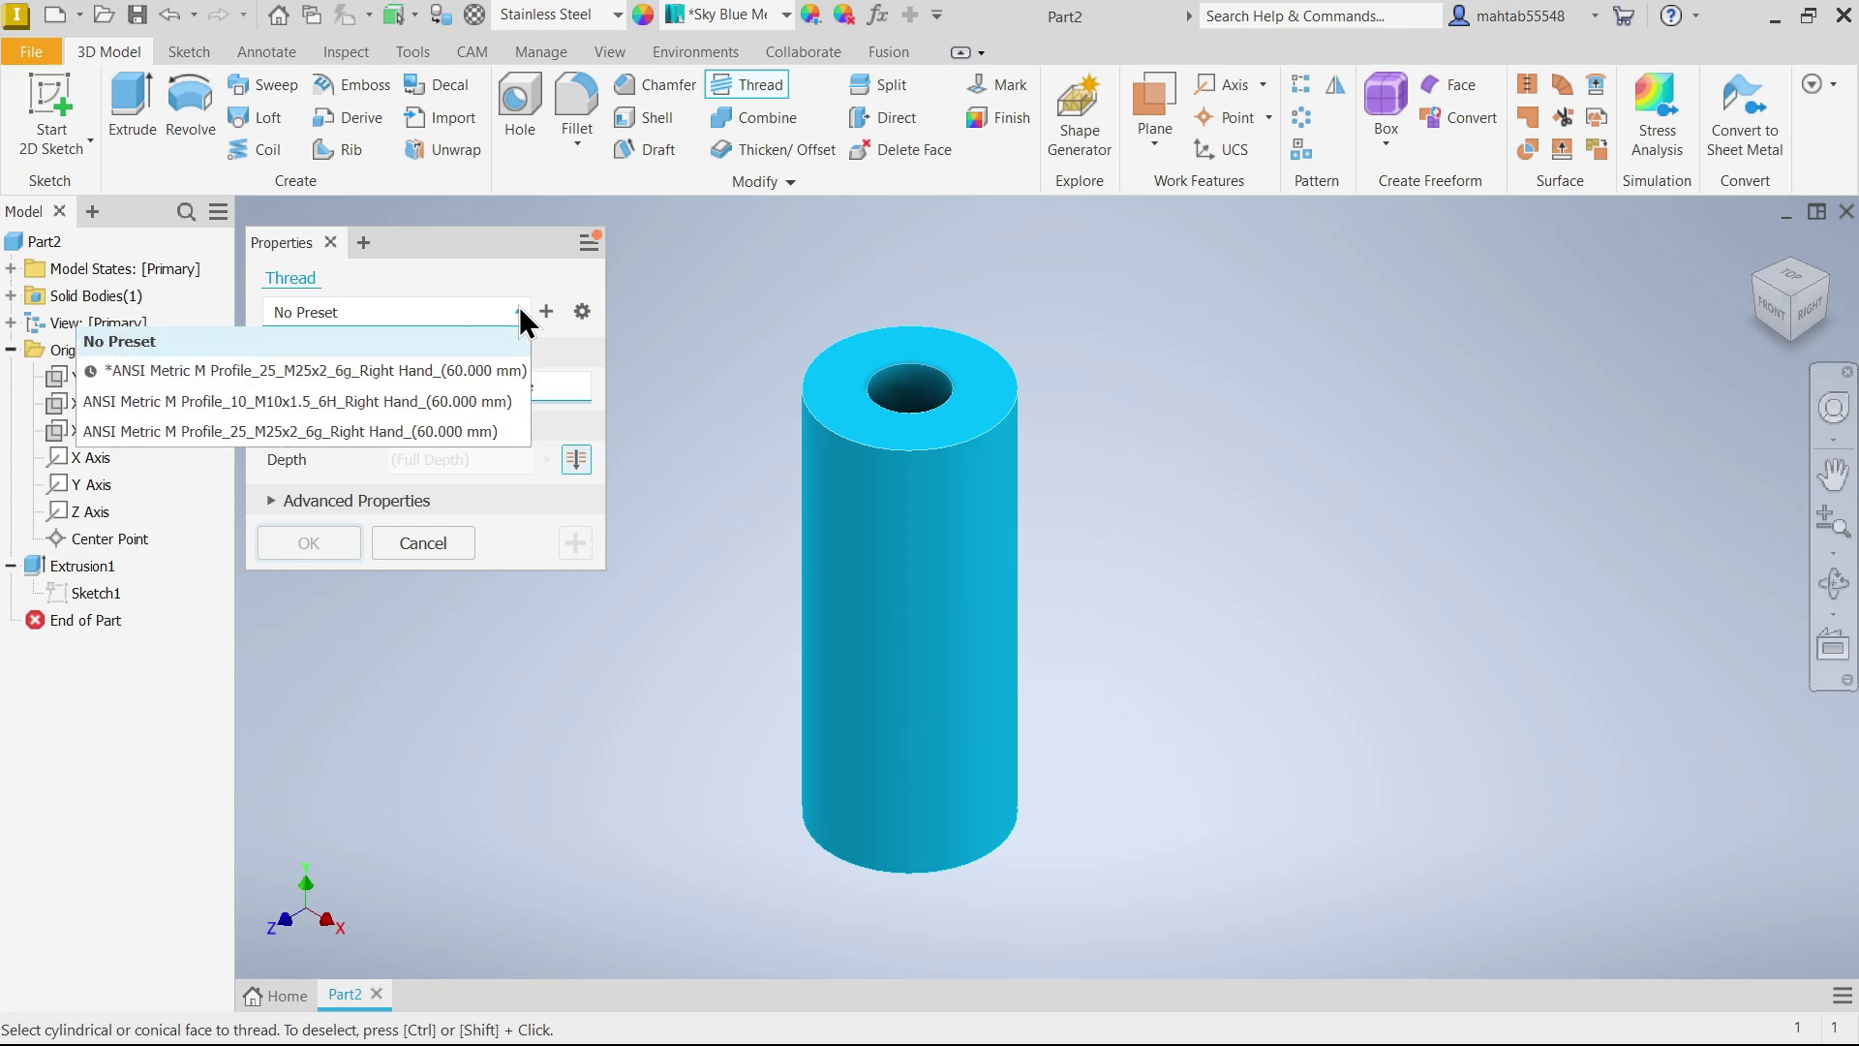
click(520, 311)
click(520, 311)
click(519, 310)
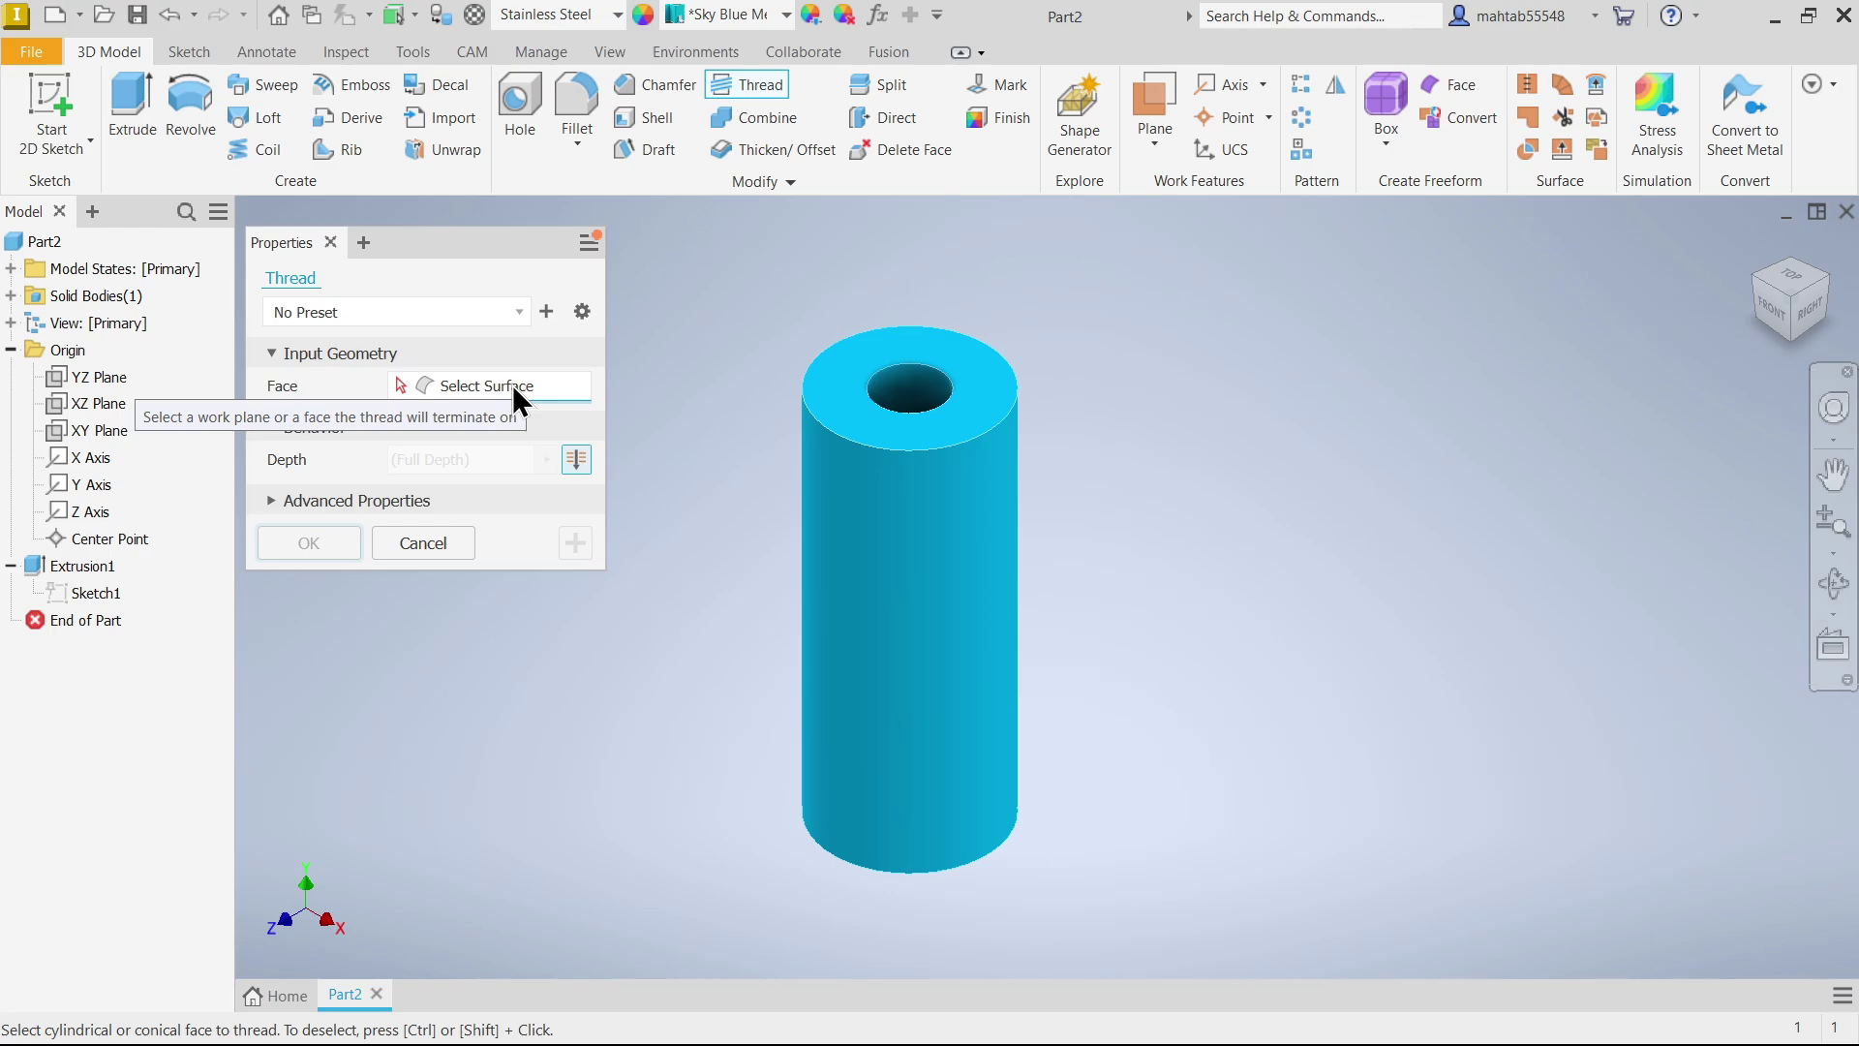
click(872, 512)
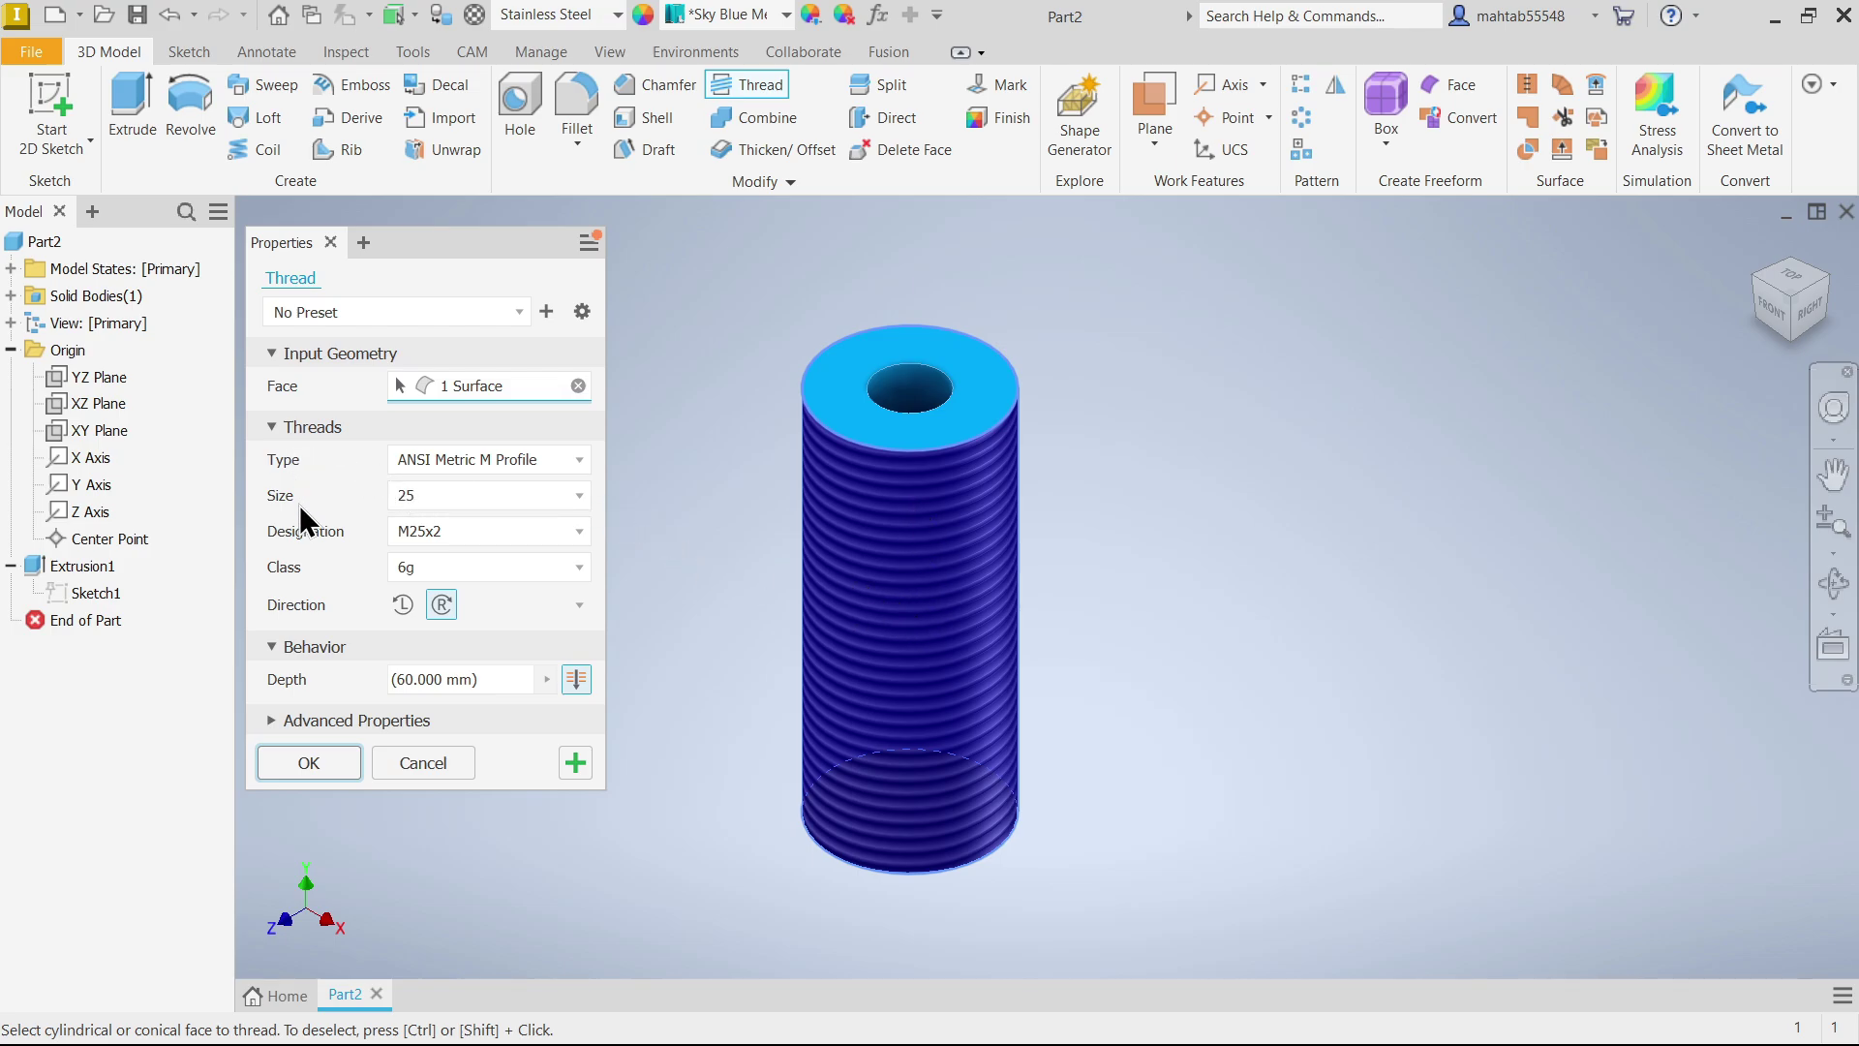
click(475, 463)
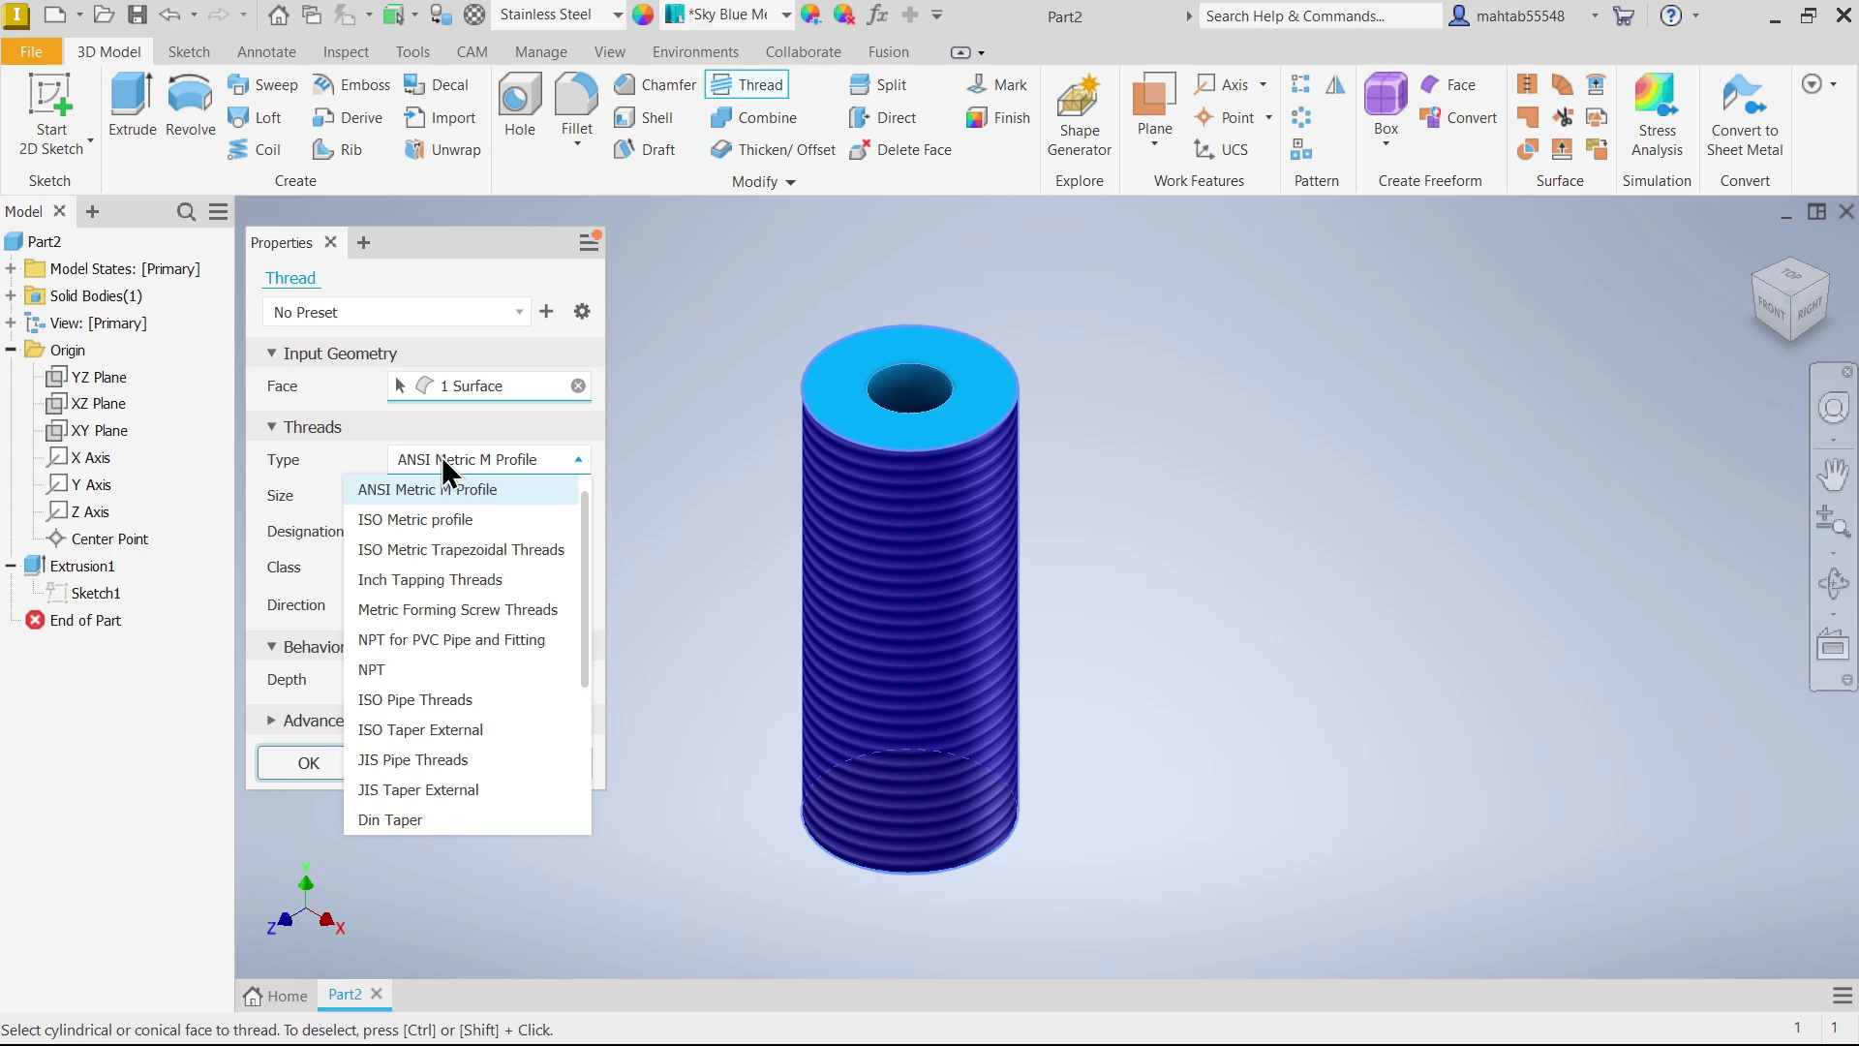
click(477, 485)
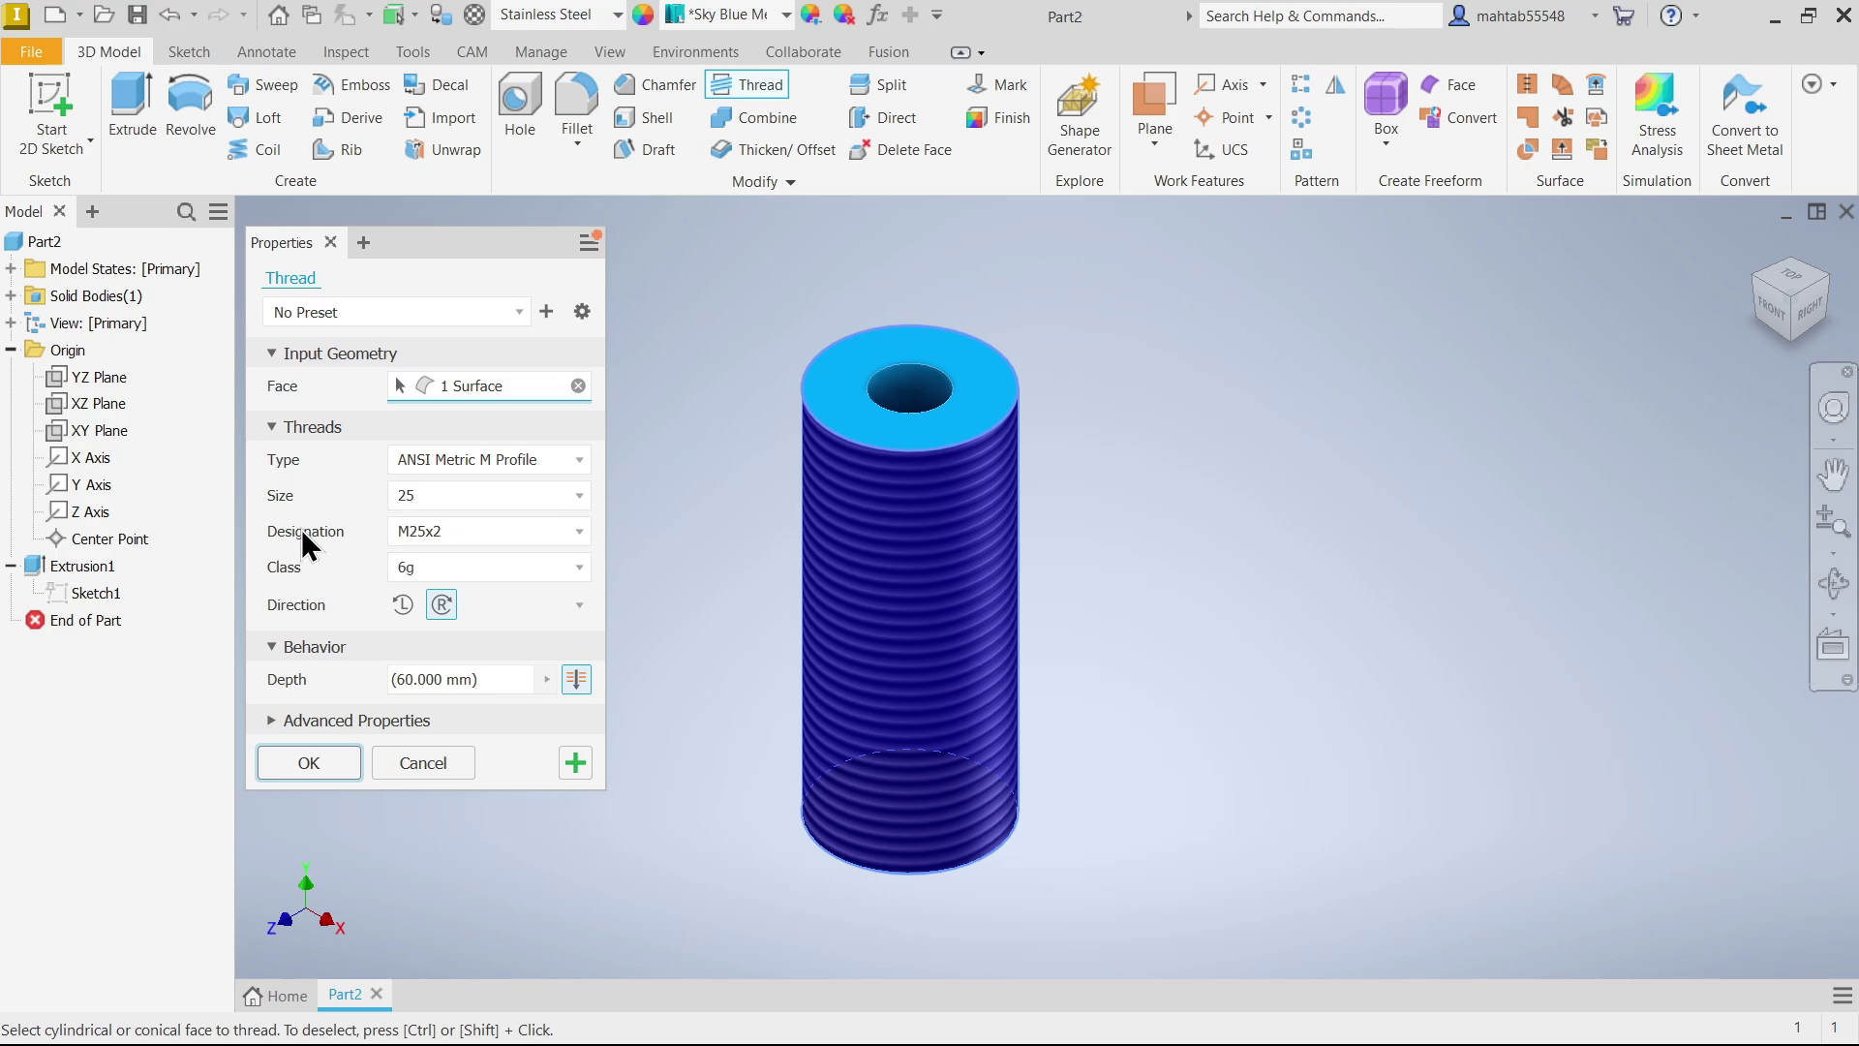
- Try the M25x1 thread designation and switch back to M25x2 to compare the pitch on the preview
click(450, 532)
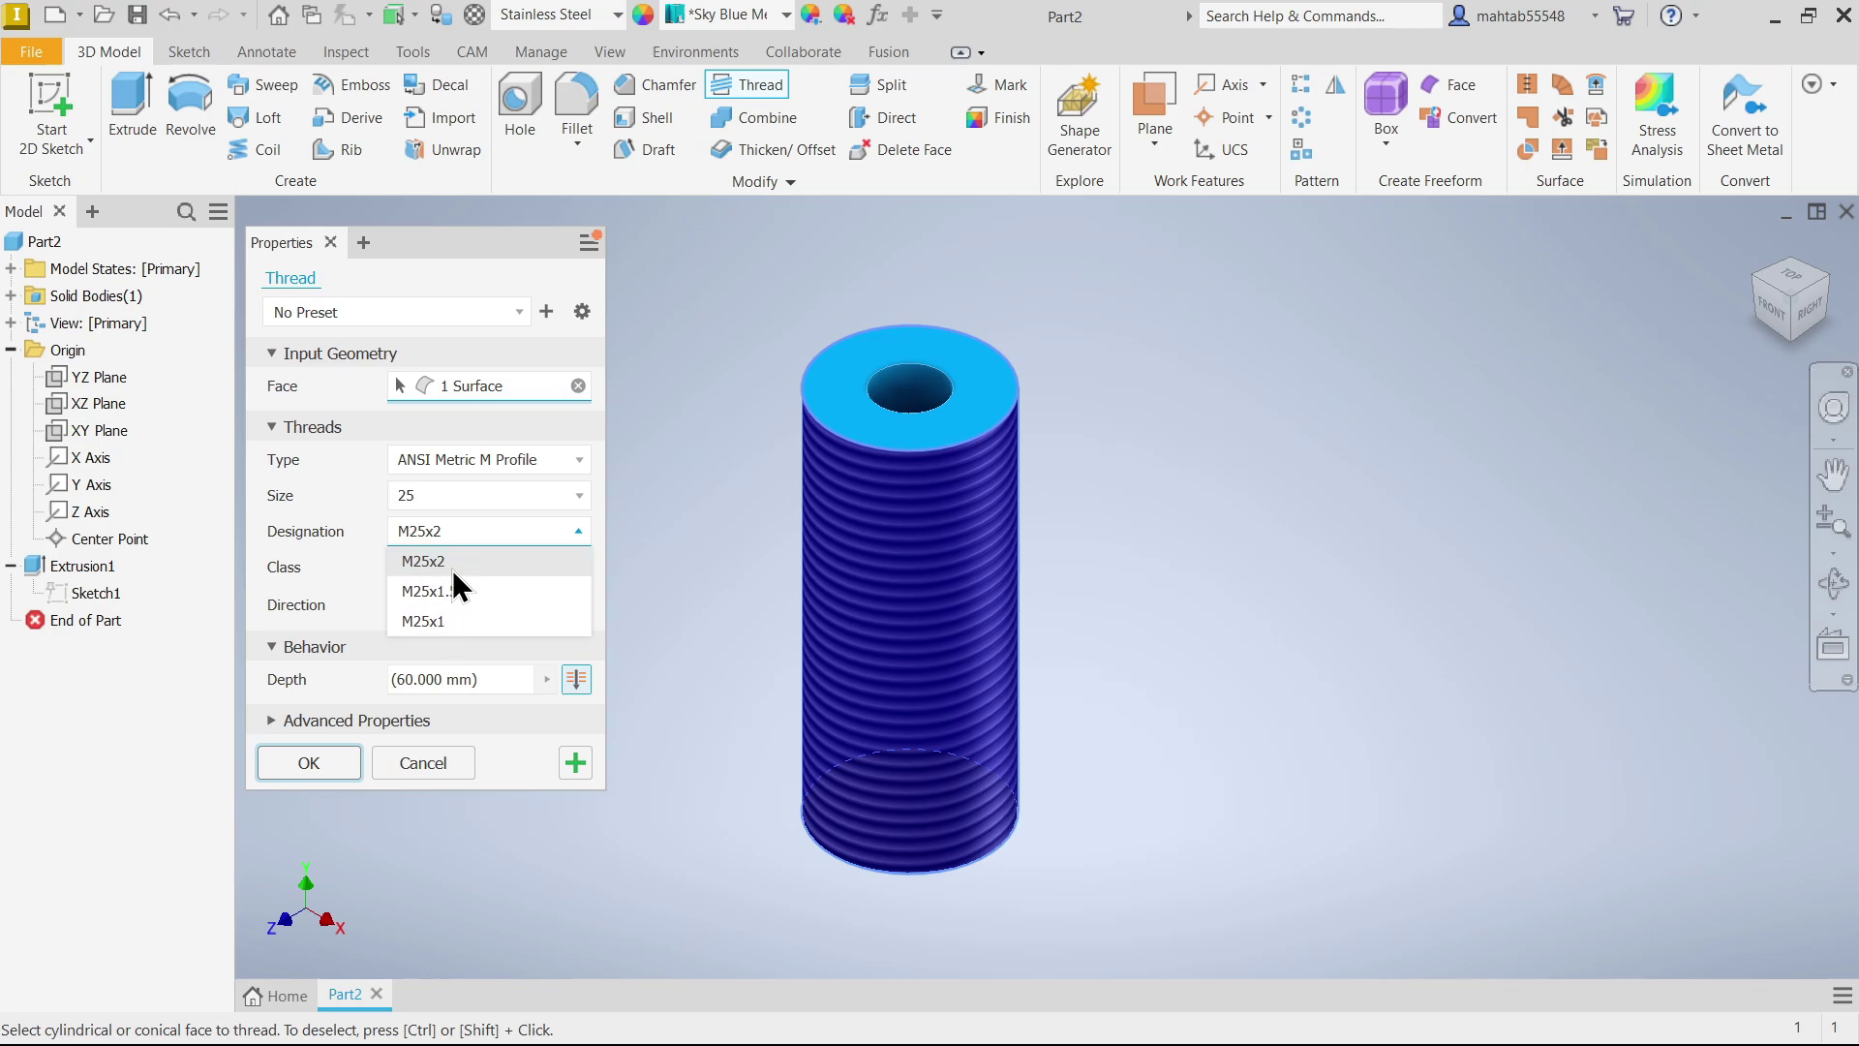
click(442, 623)
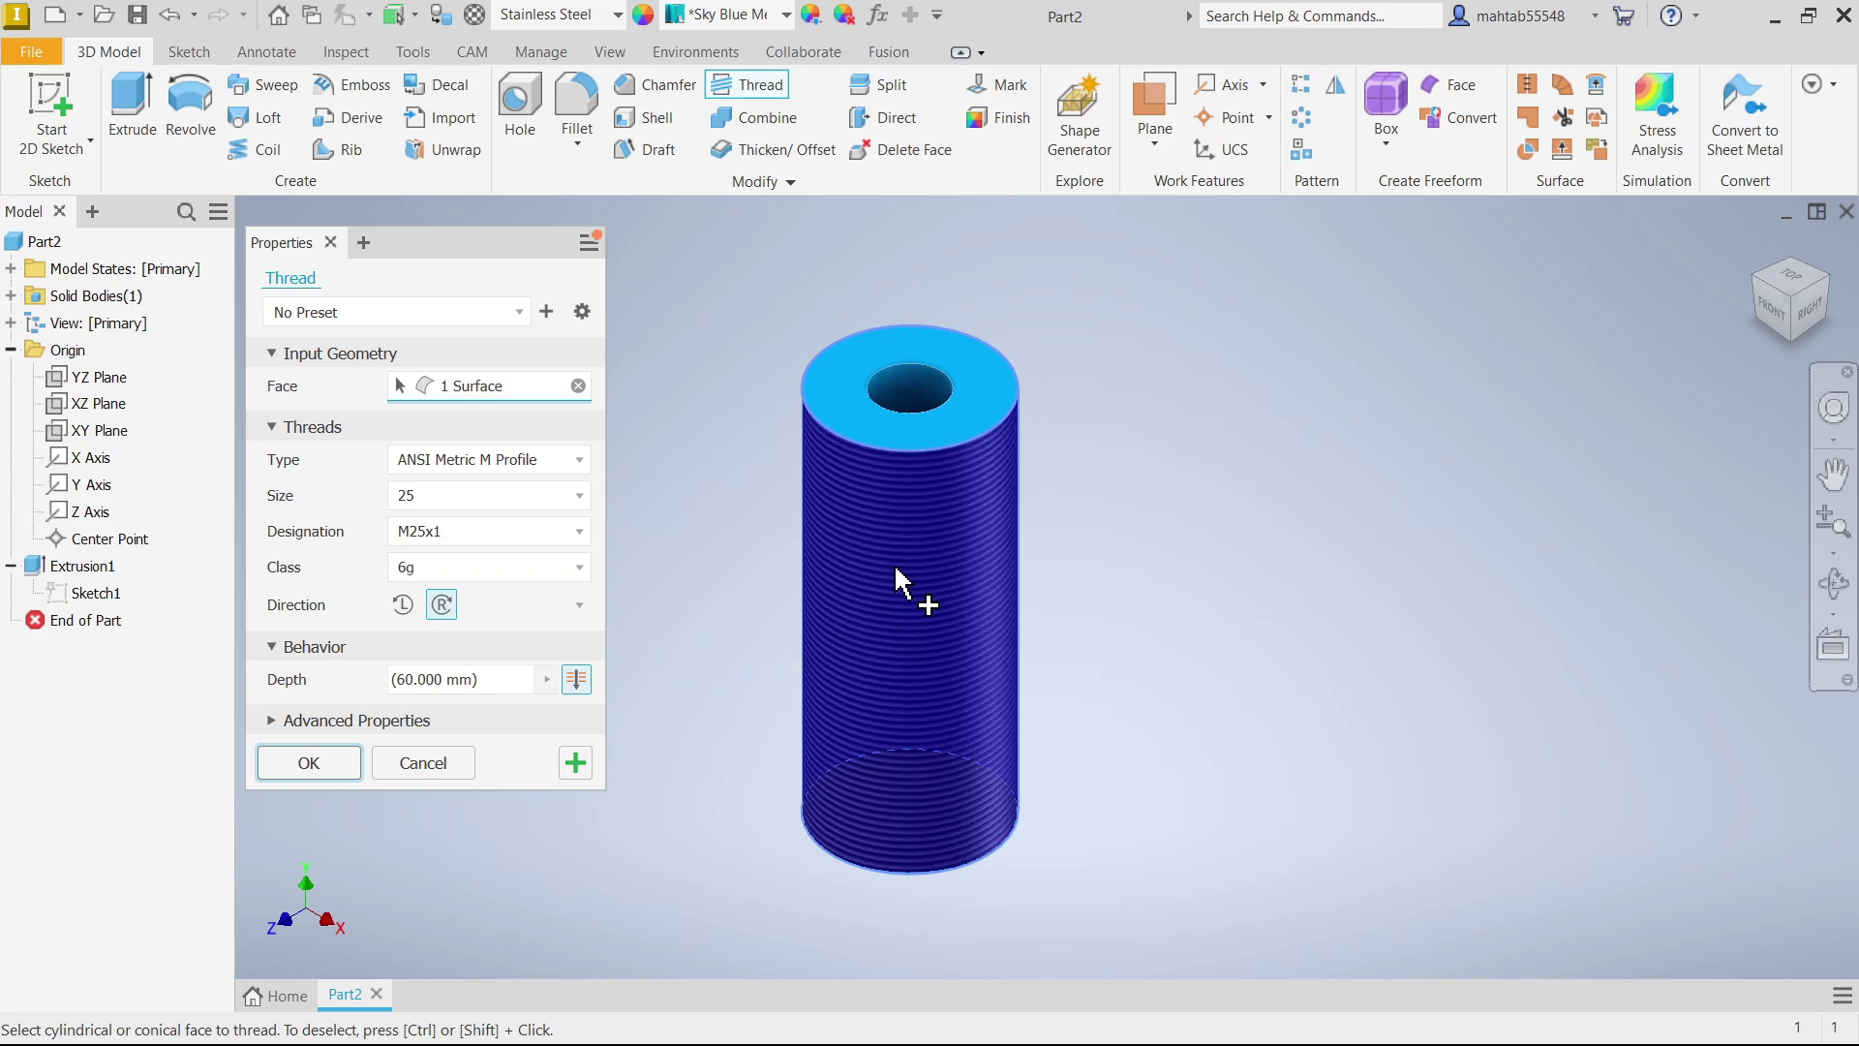
scroll(893, 562, down, 3)
click(441, 531)
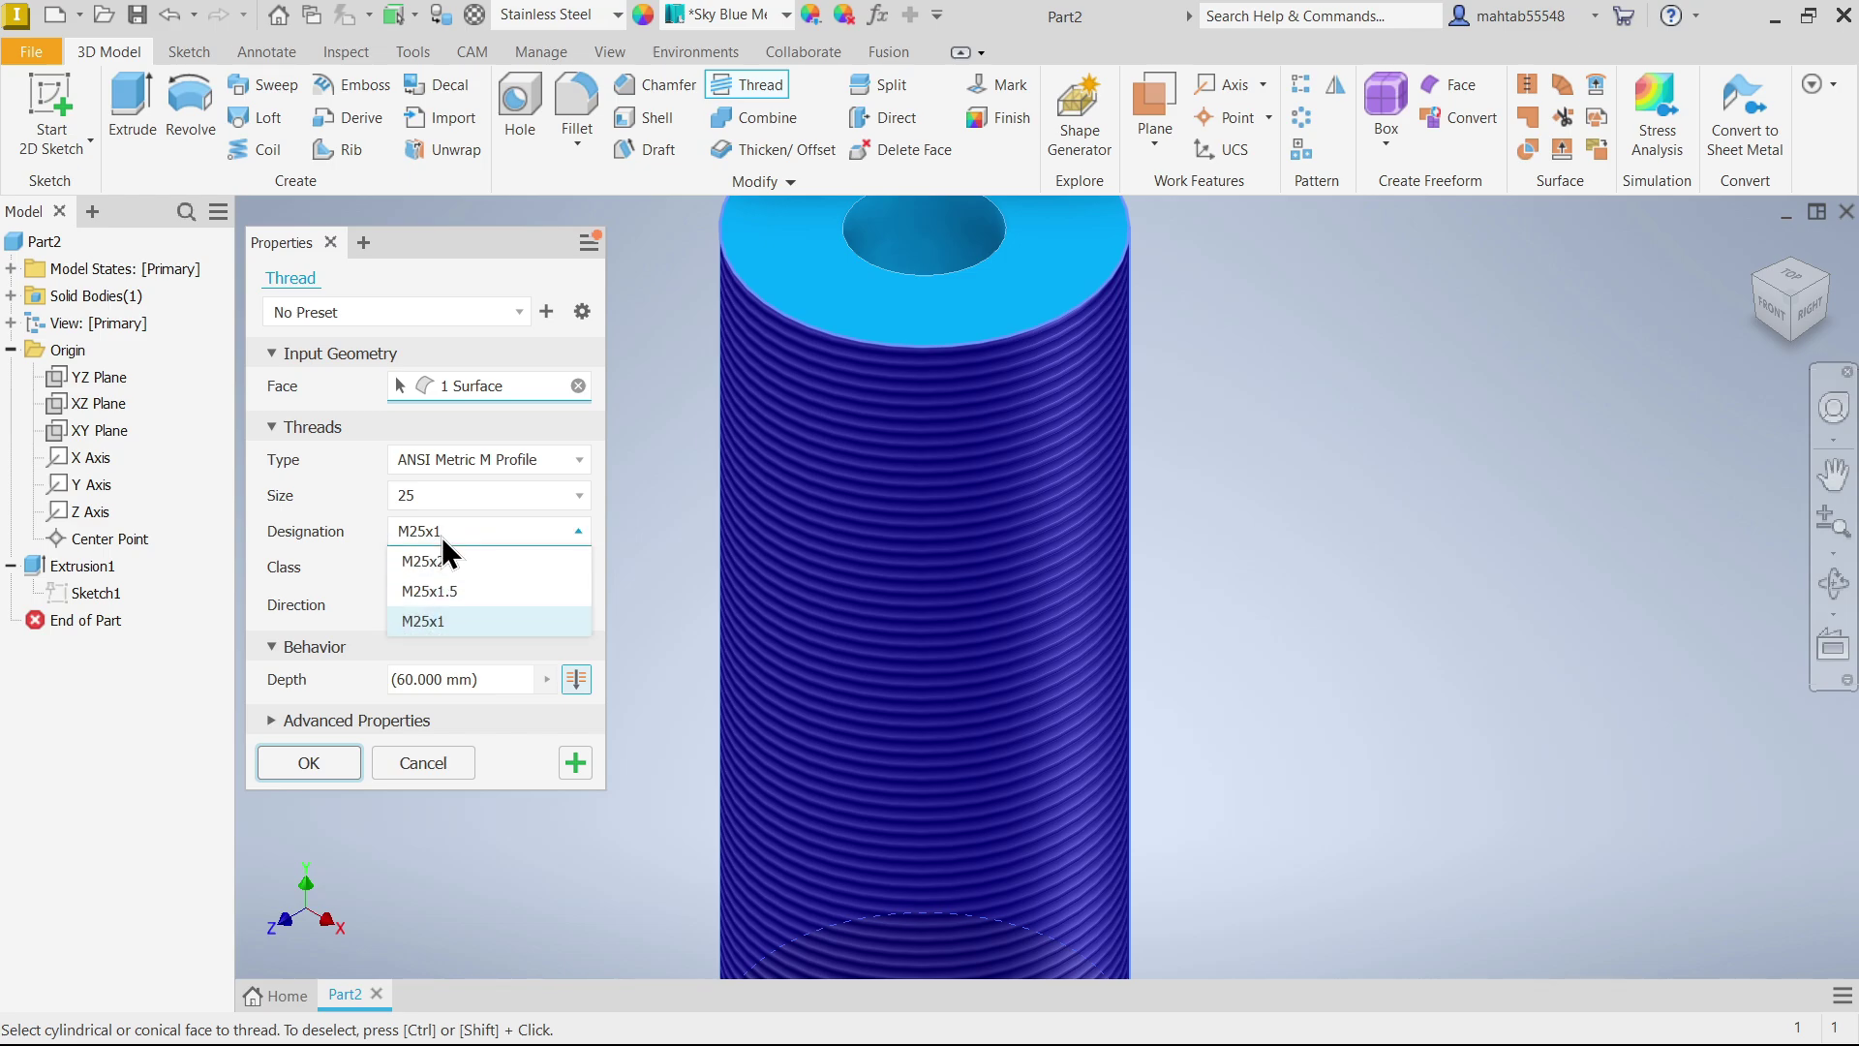
click(434, 567)
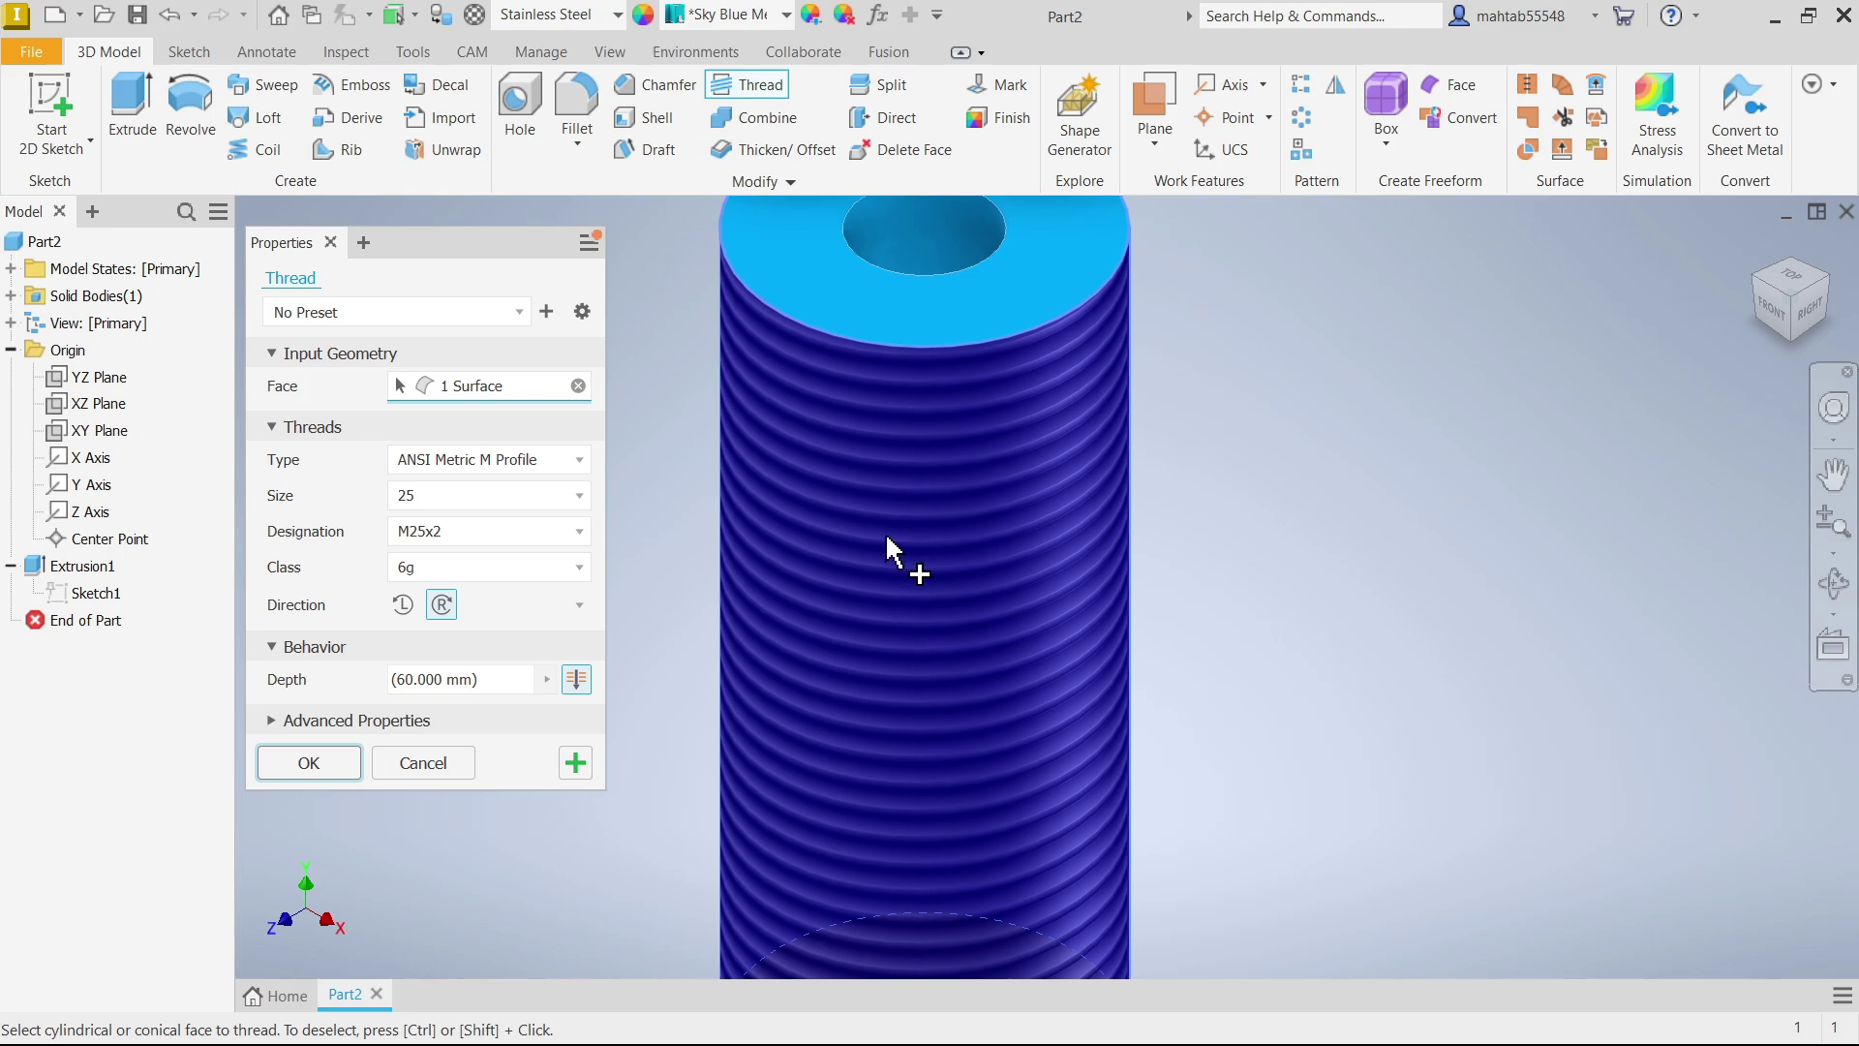
scroll(888, 513, up, 3)
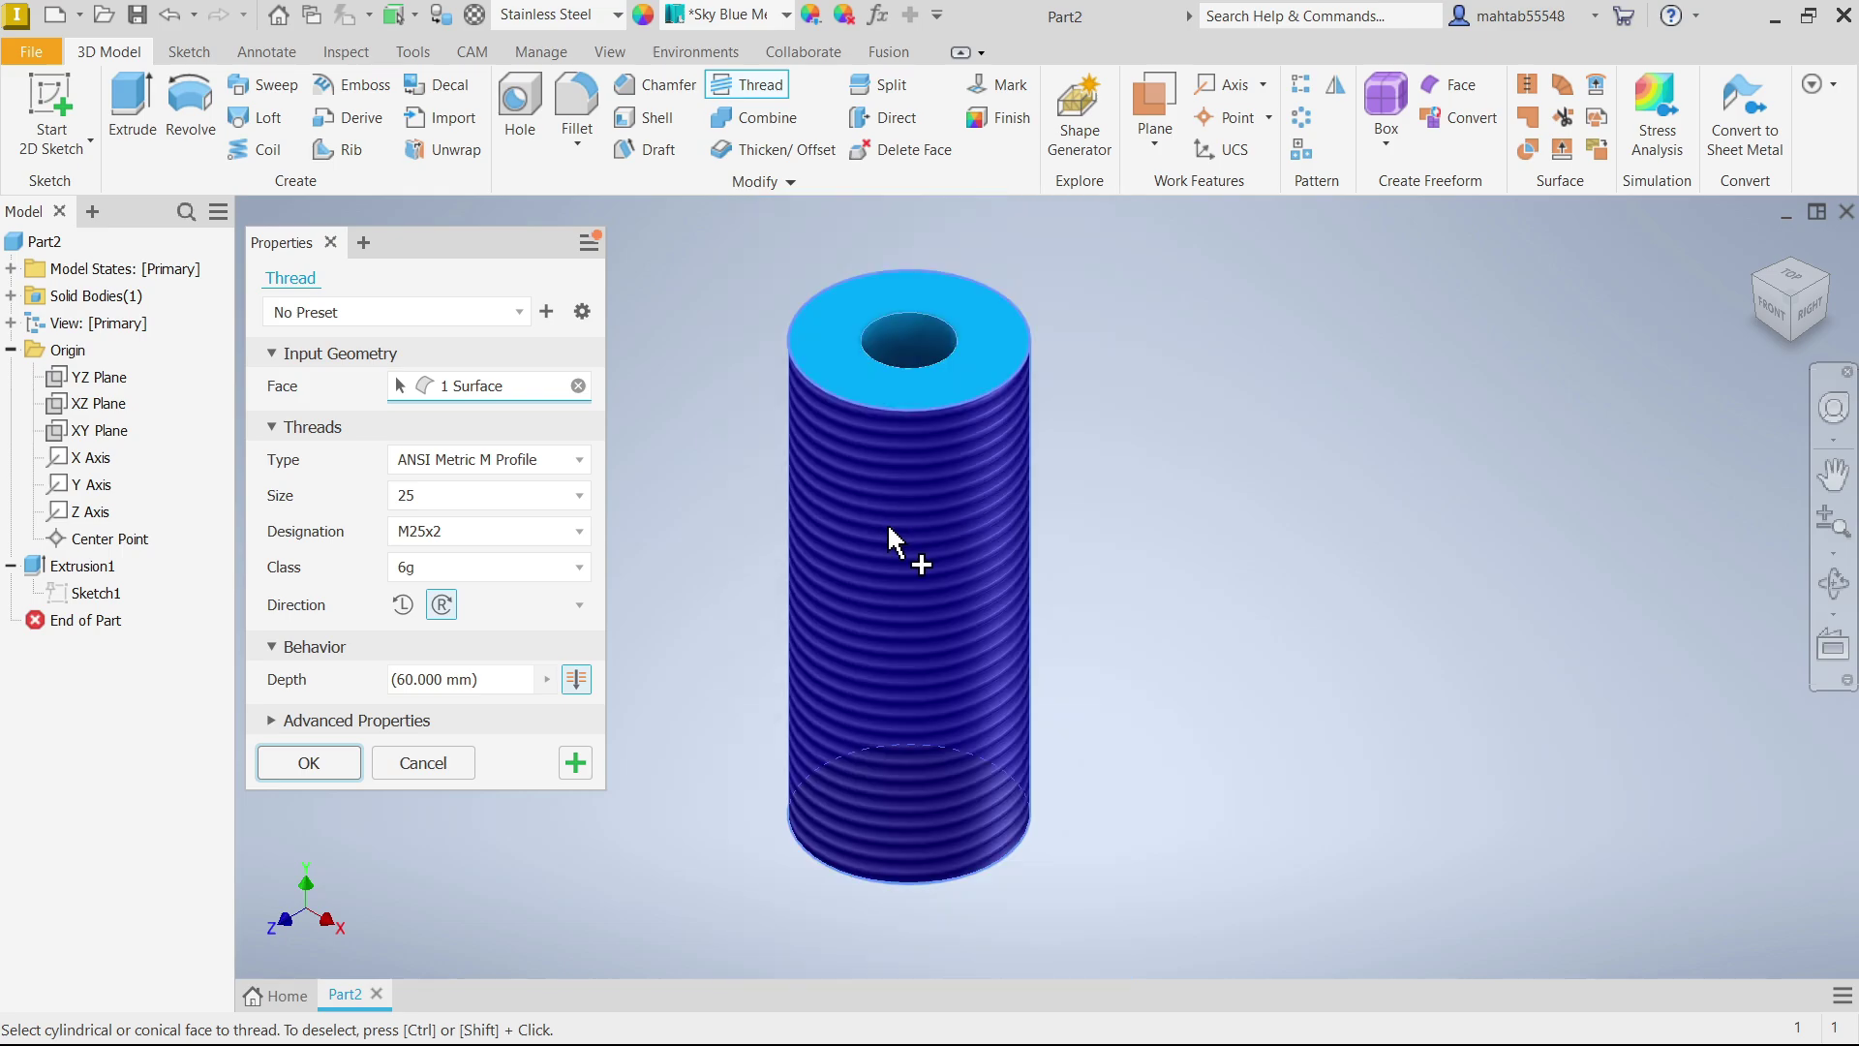
scroll(889, 528, down, 3)
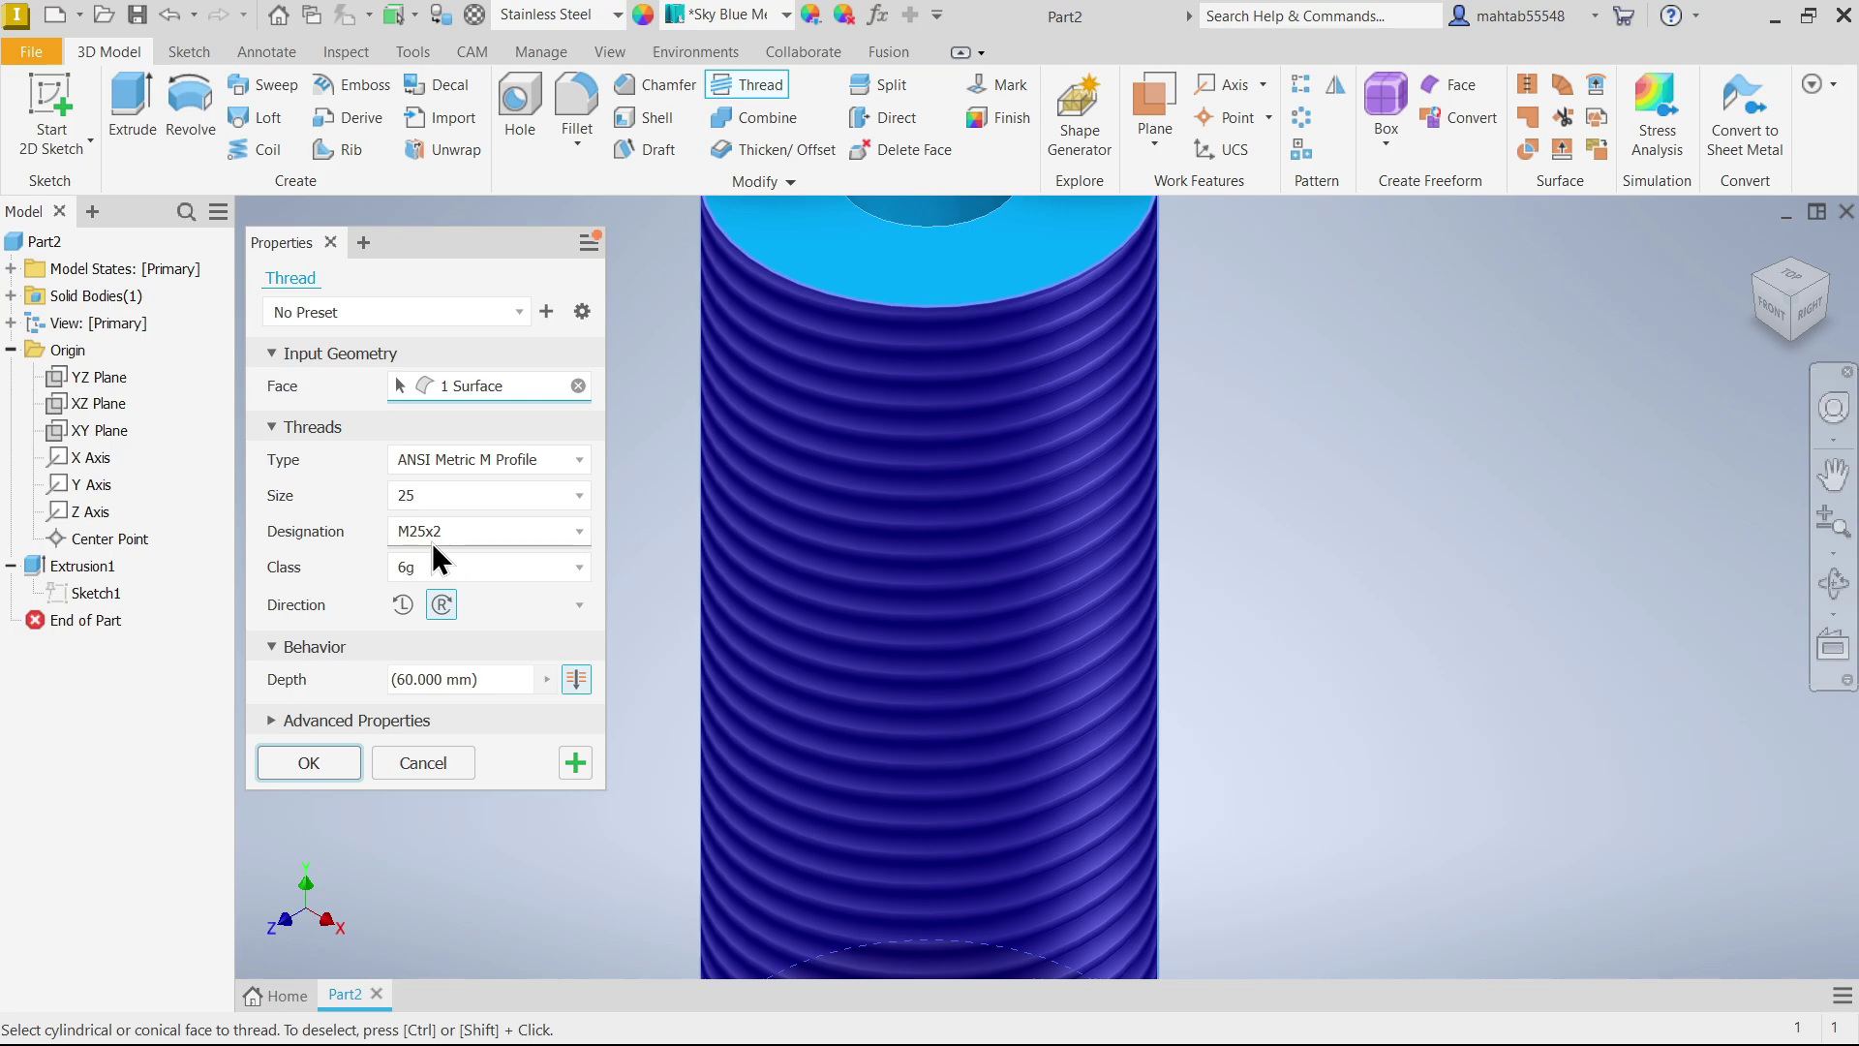
- Set the thread class to 6g and try the left-hand direction option
click(420, 567)
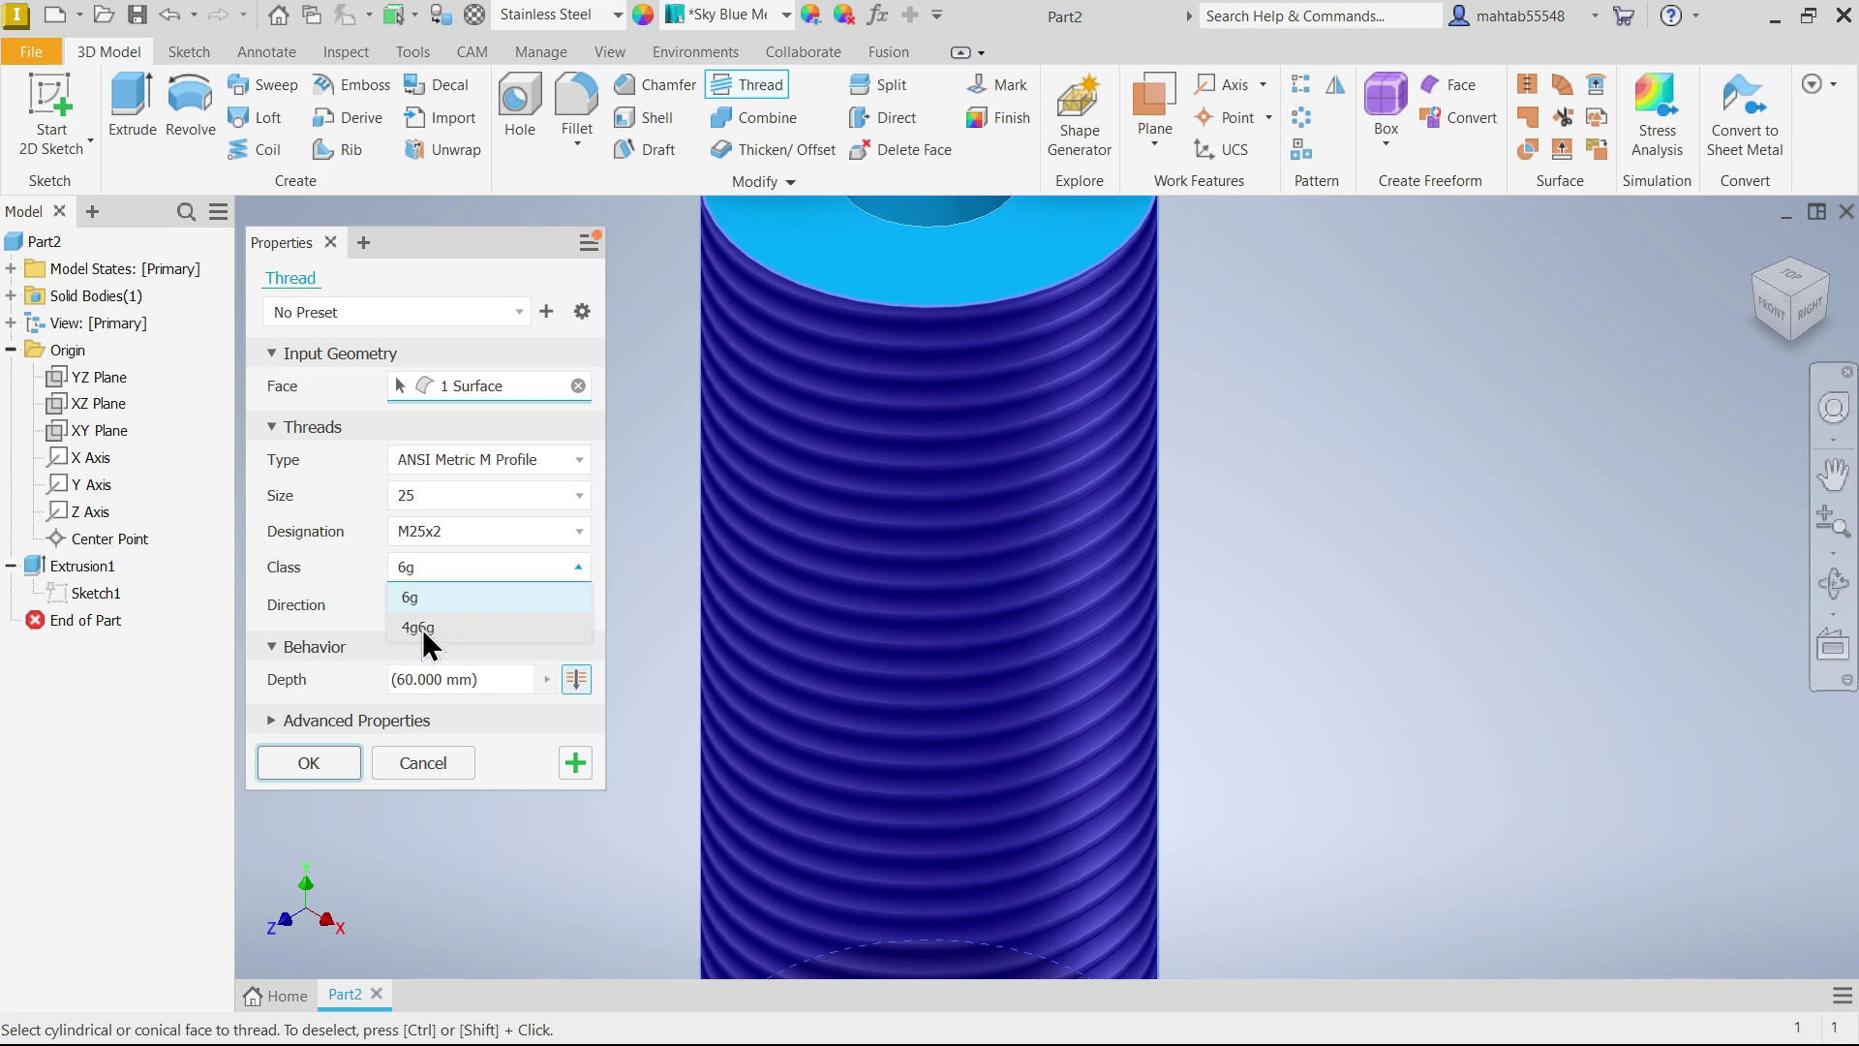
click(445, 586)
scroll(988, 576, up, 3)
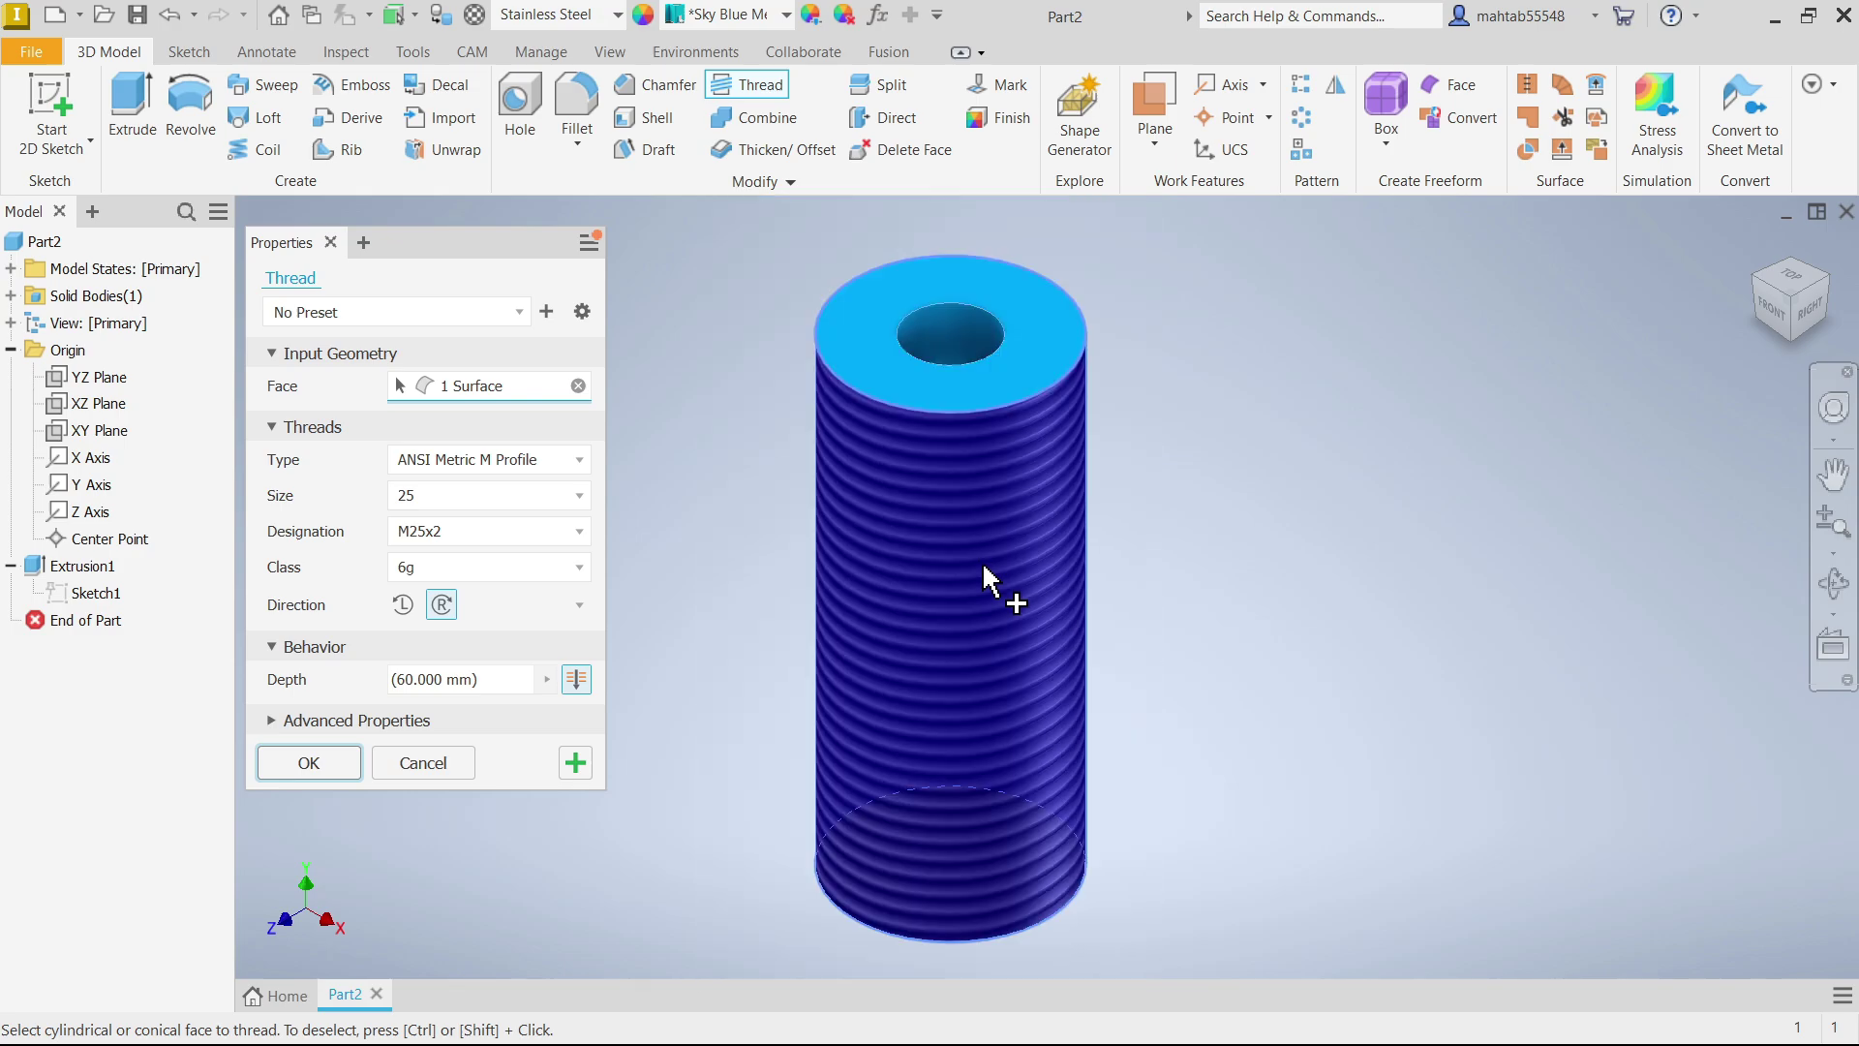
click(405, 602)
- Limit the thread to a depth of 30 mm with an offset of 10 mm, checking it from the right side
click(490, 678)
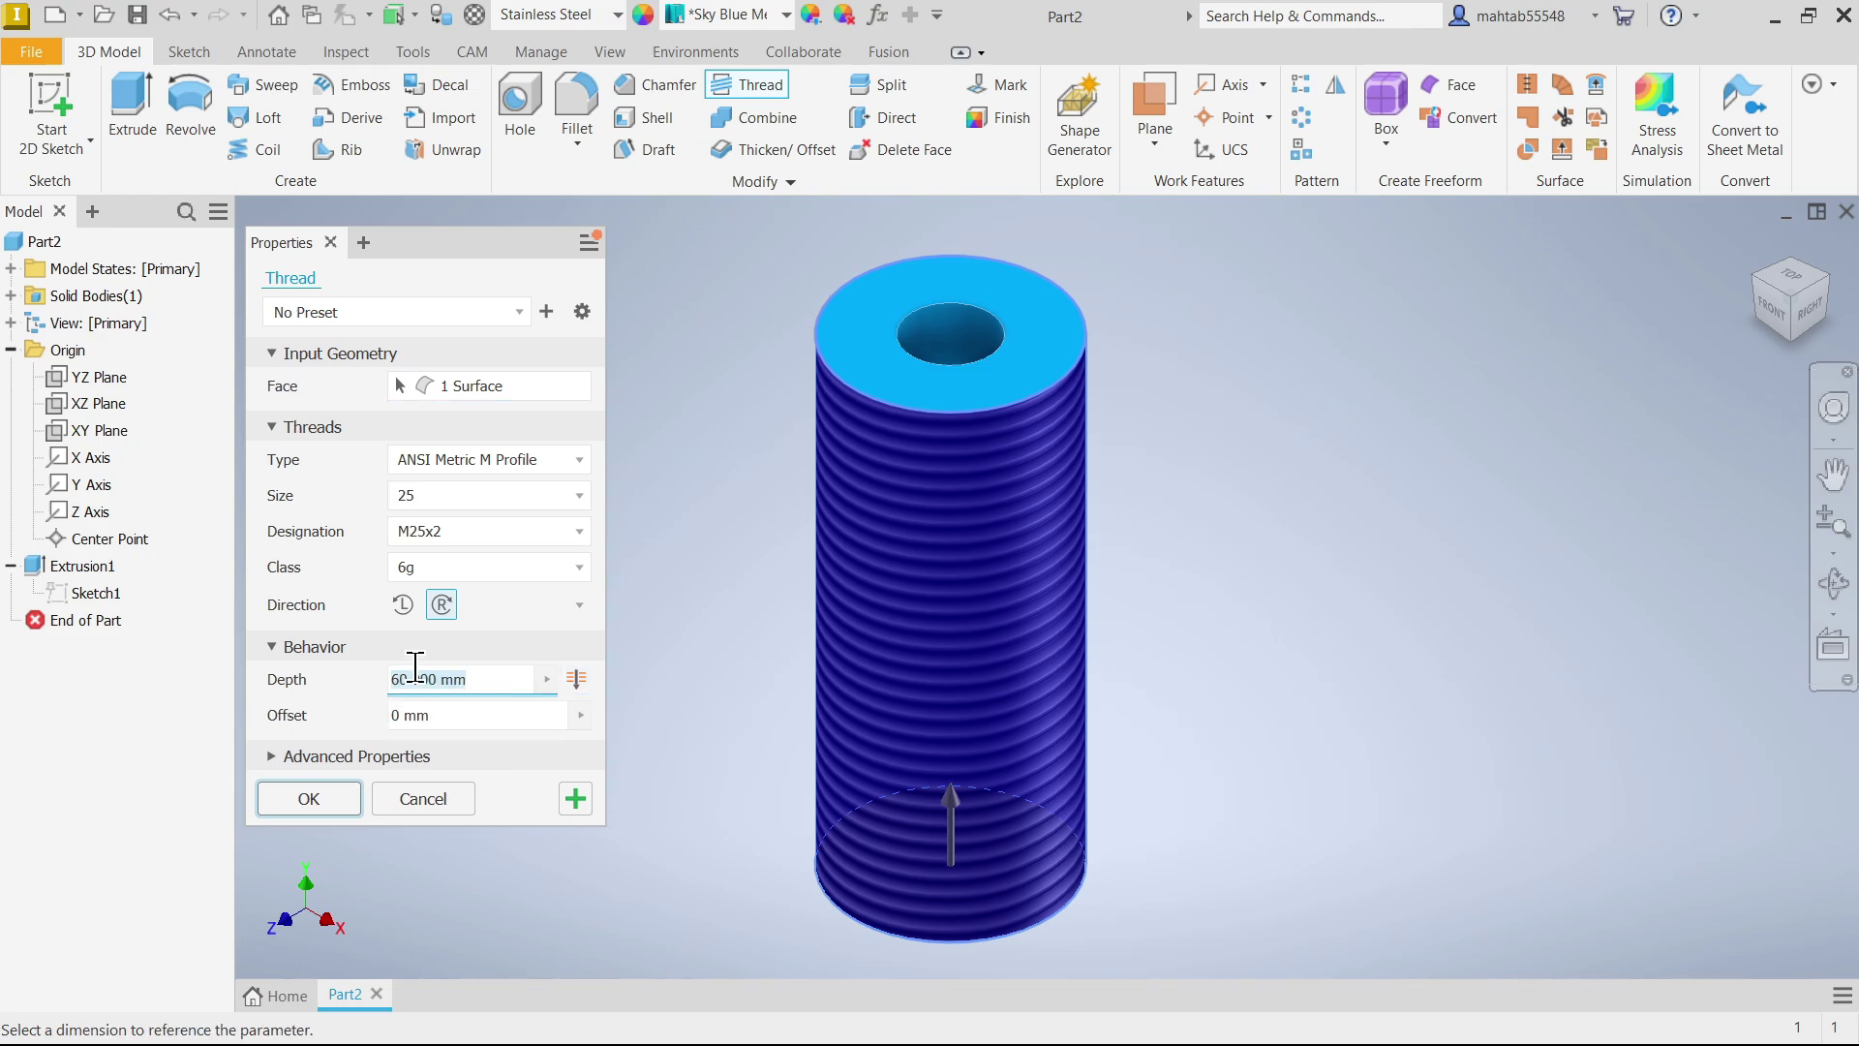
text(30)
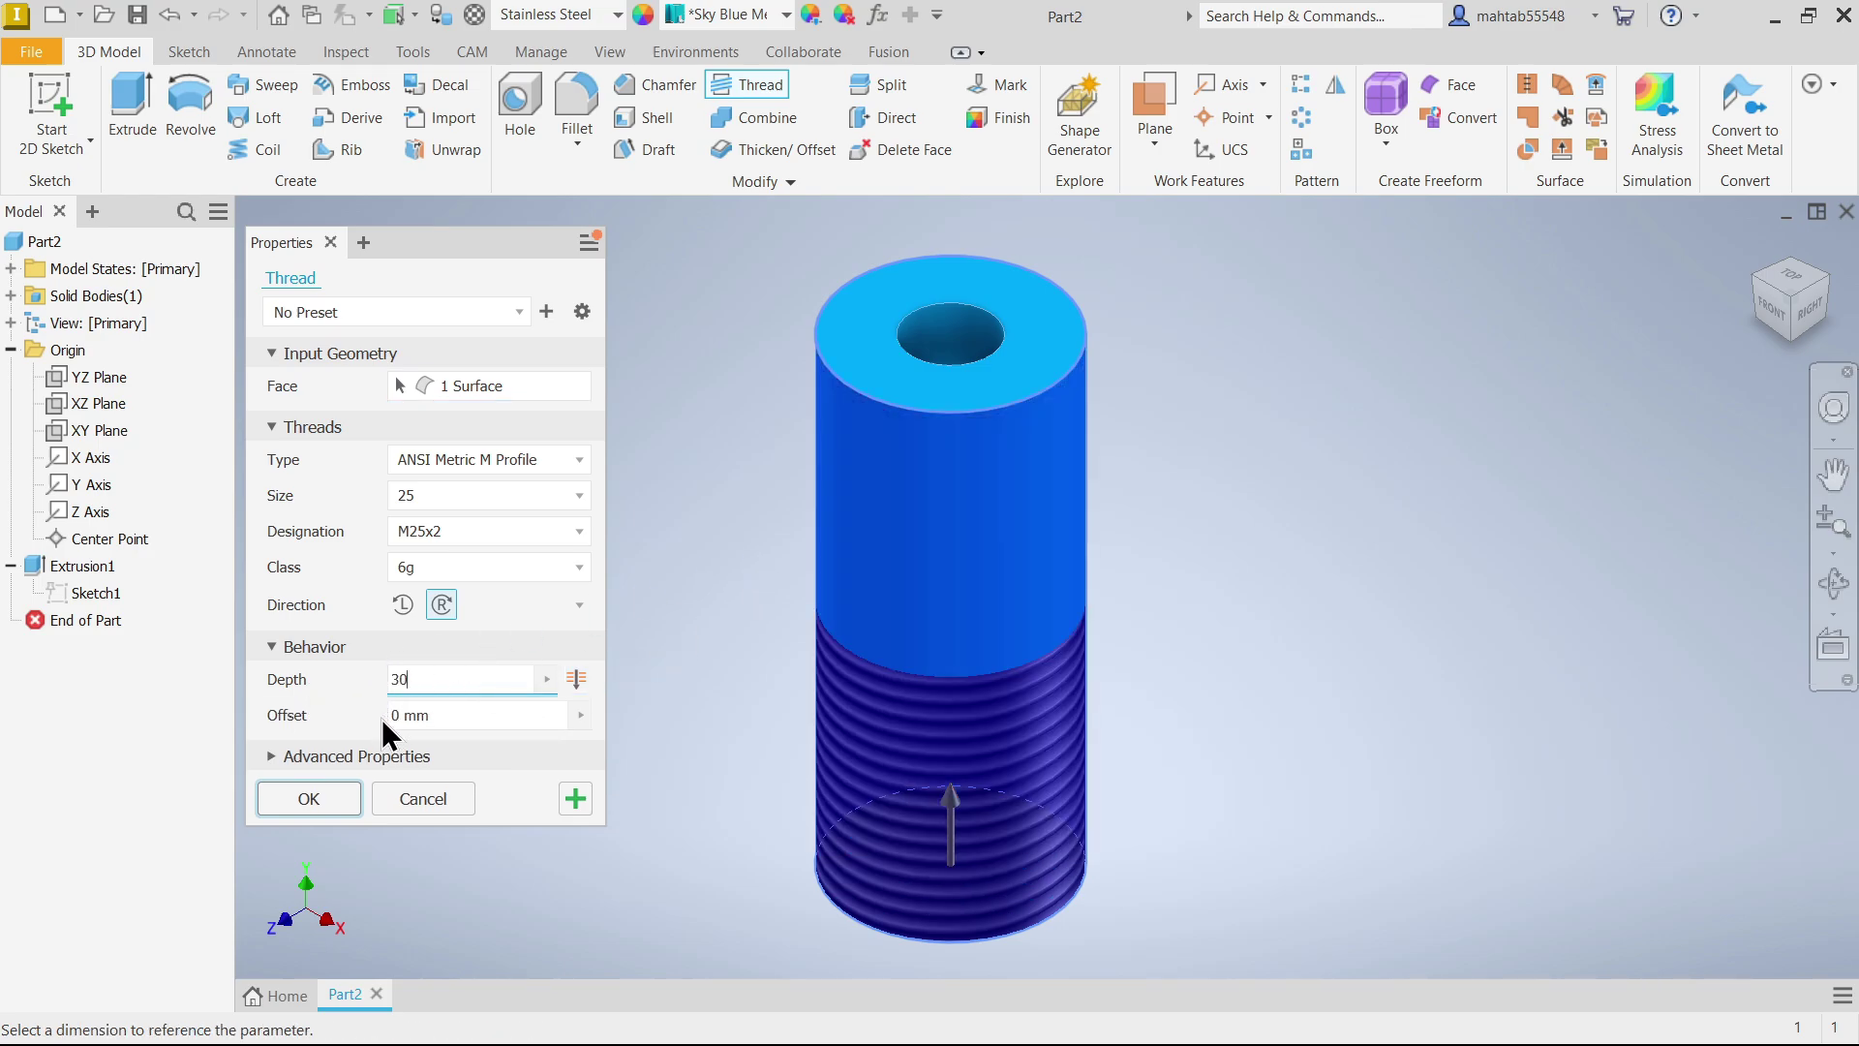
click(447, 715)
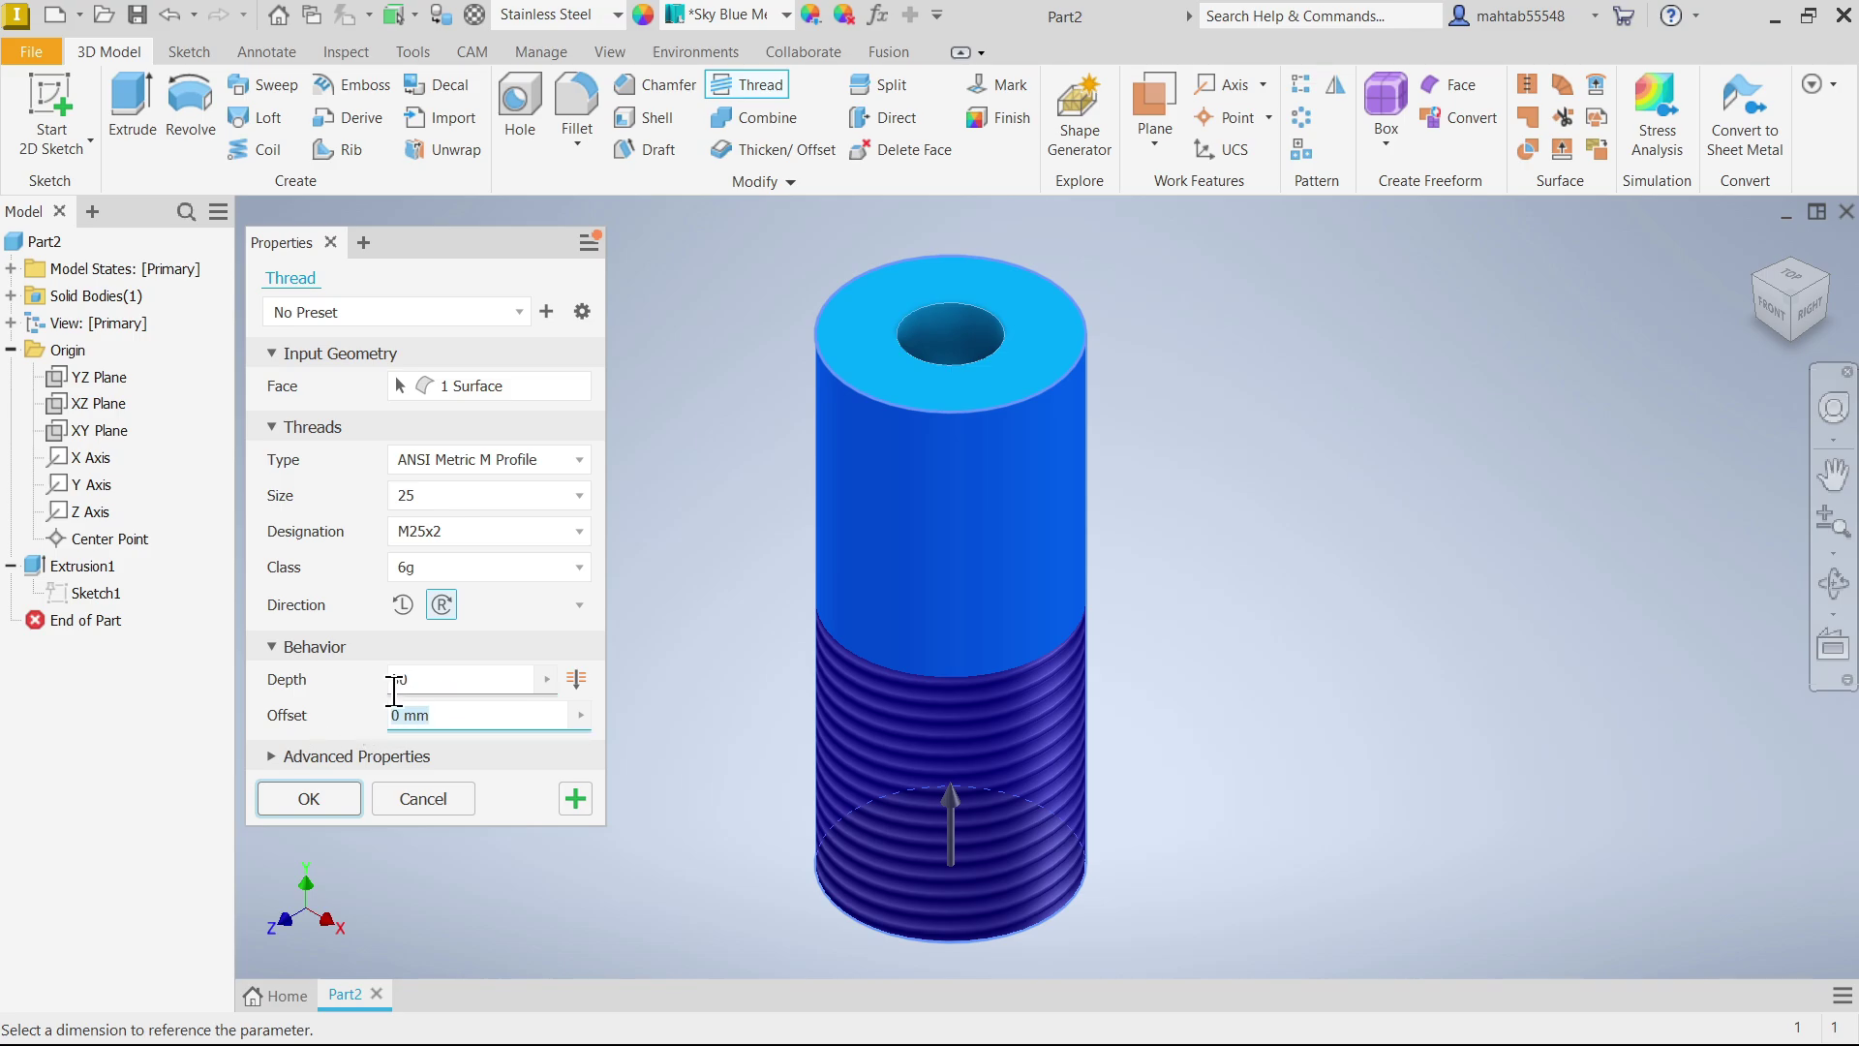
text(10)
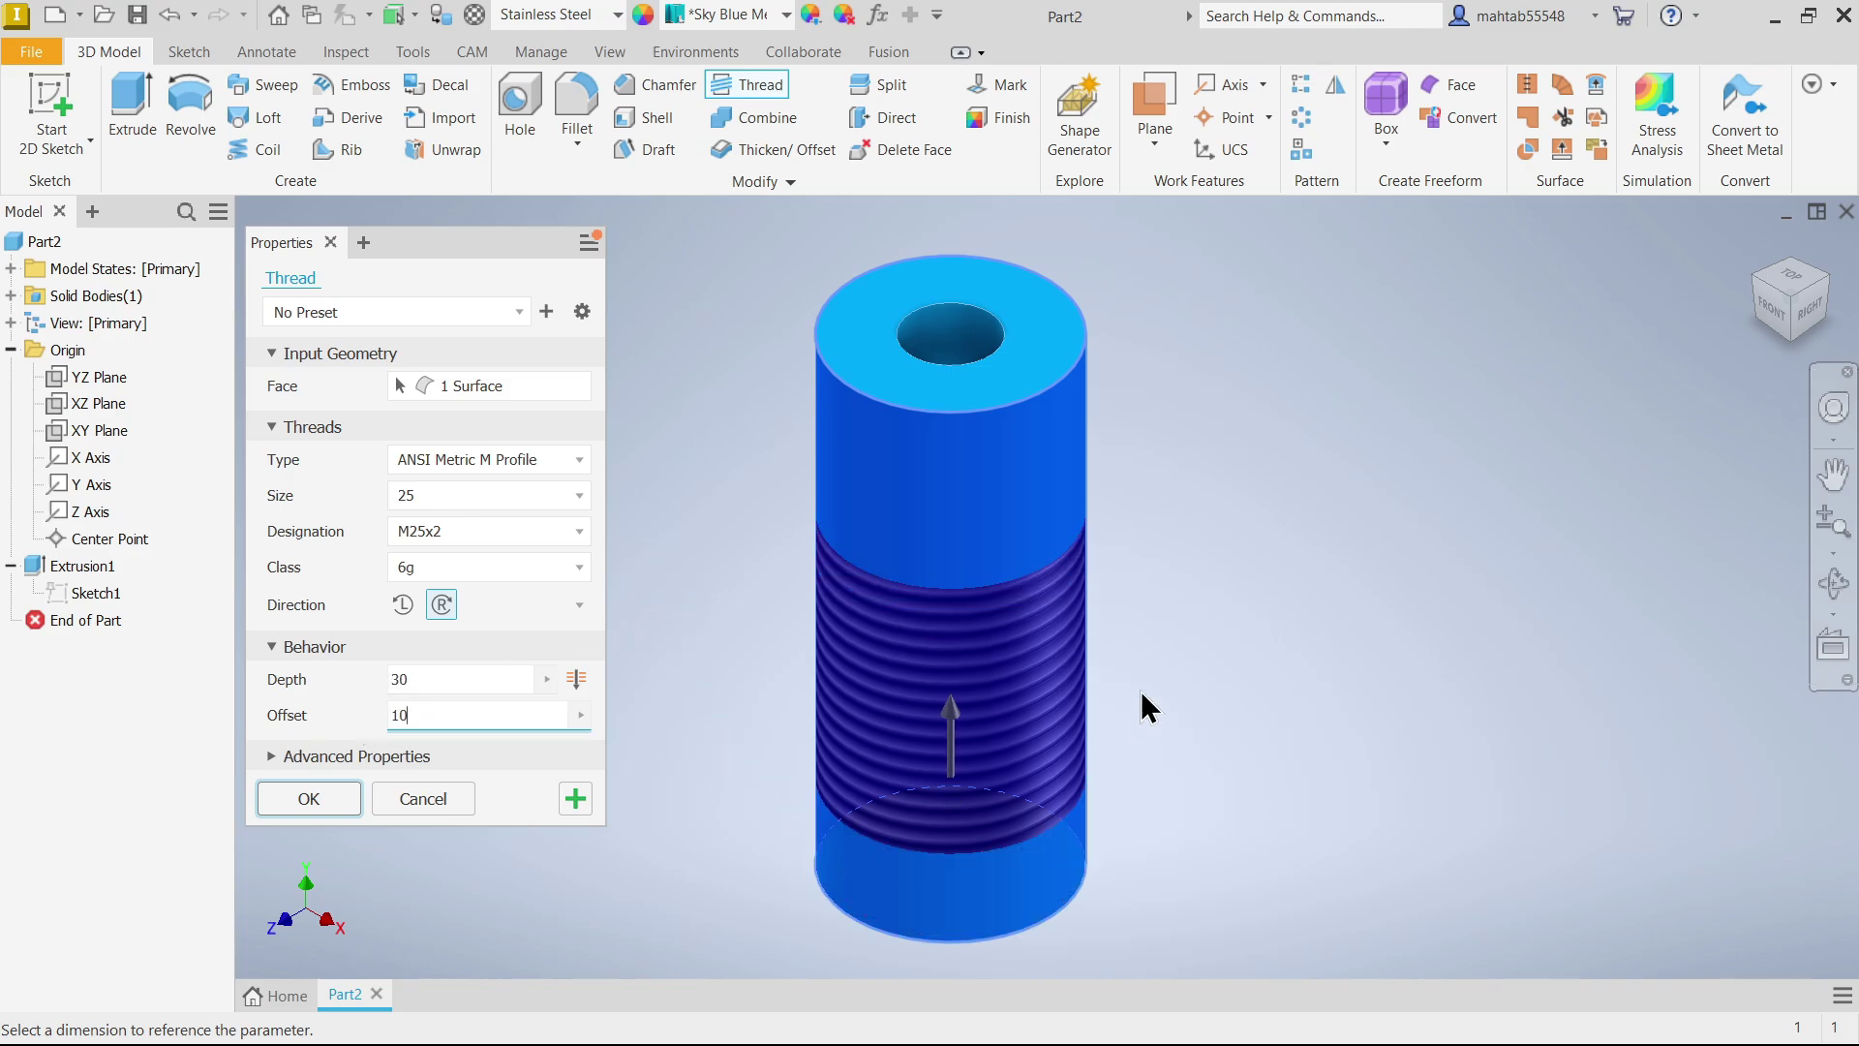
click(1810, 317)
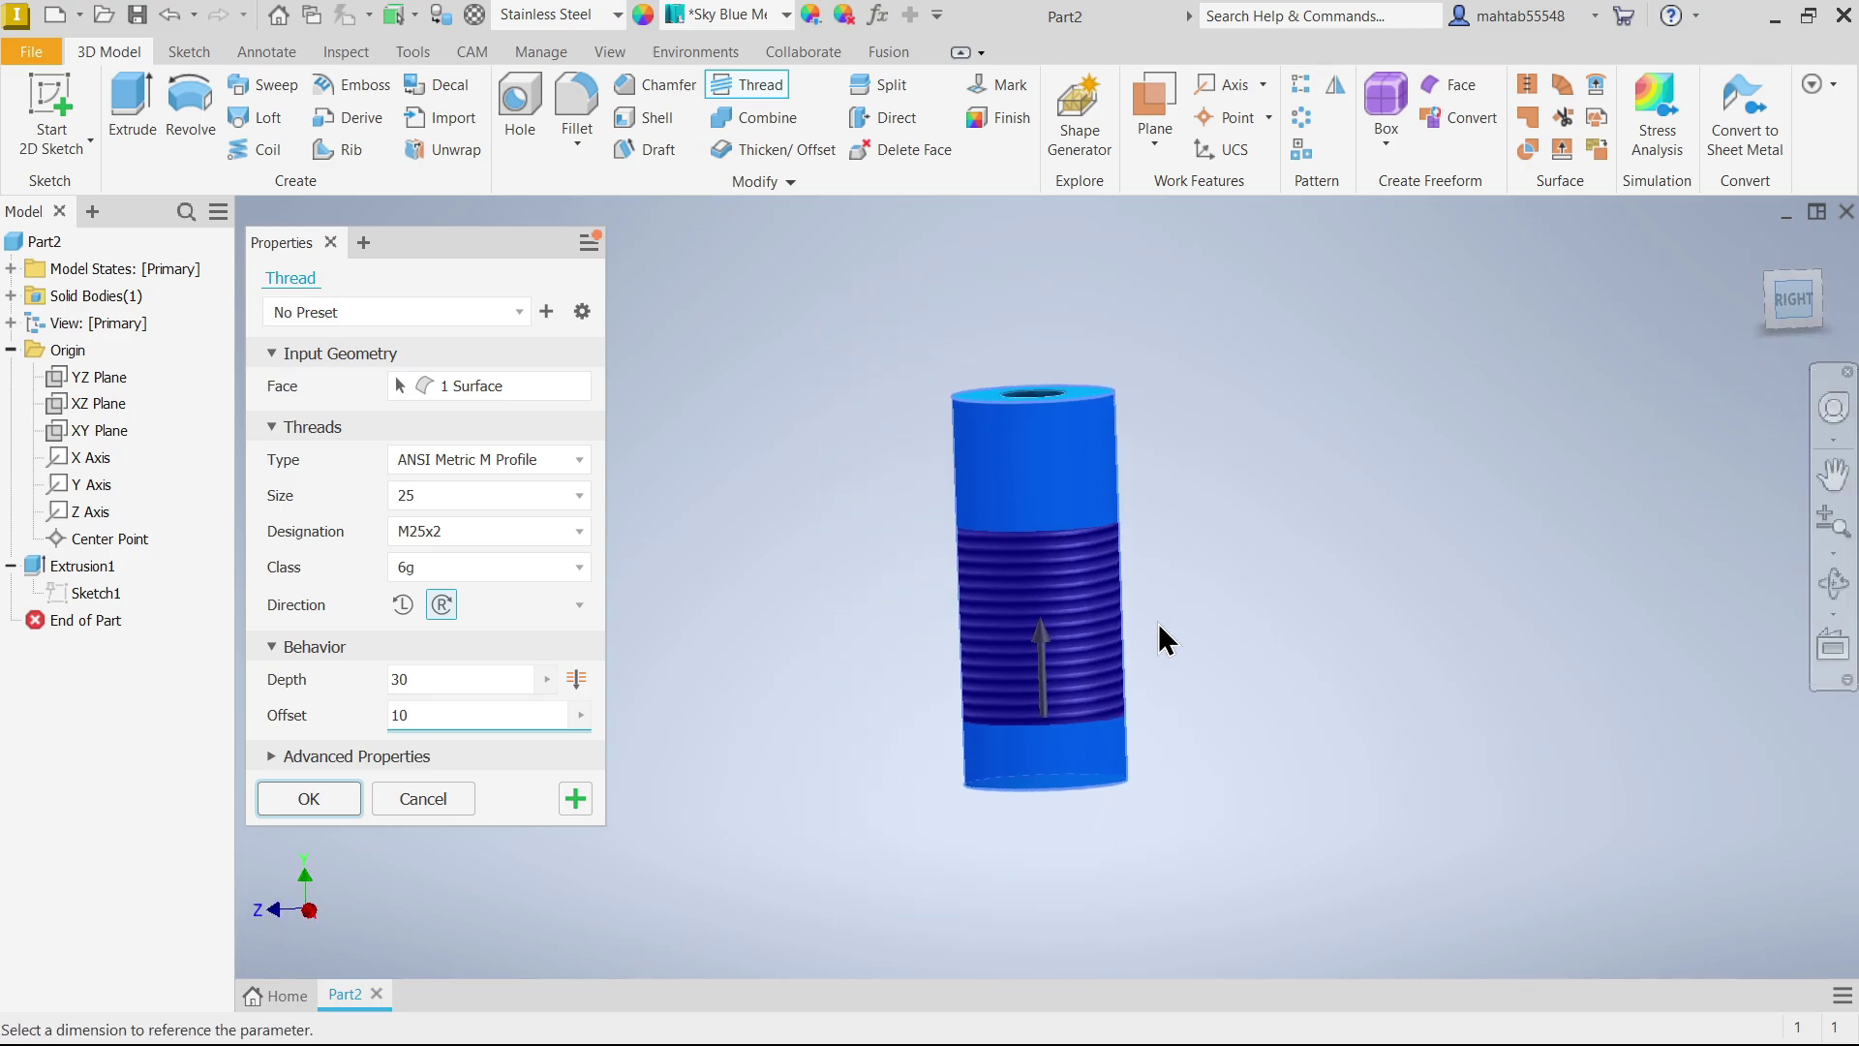
scroll(1100, 600, up, 5)
scroll(1100, 600, down, 5)
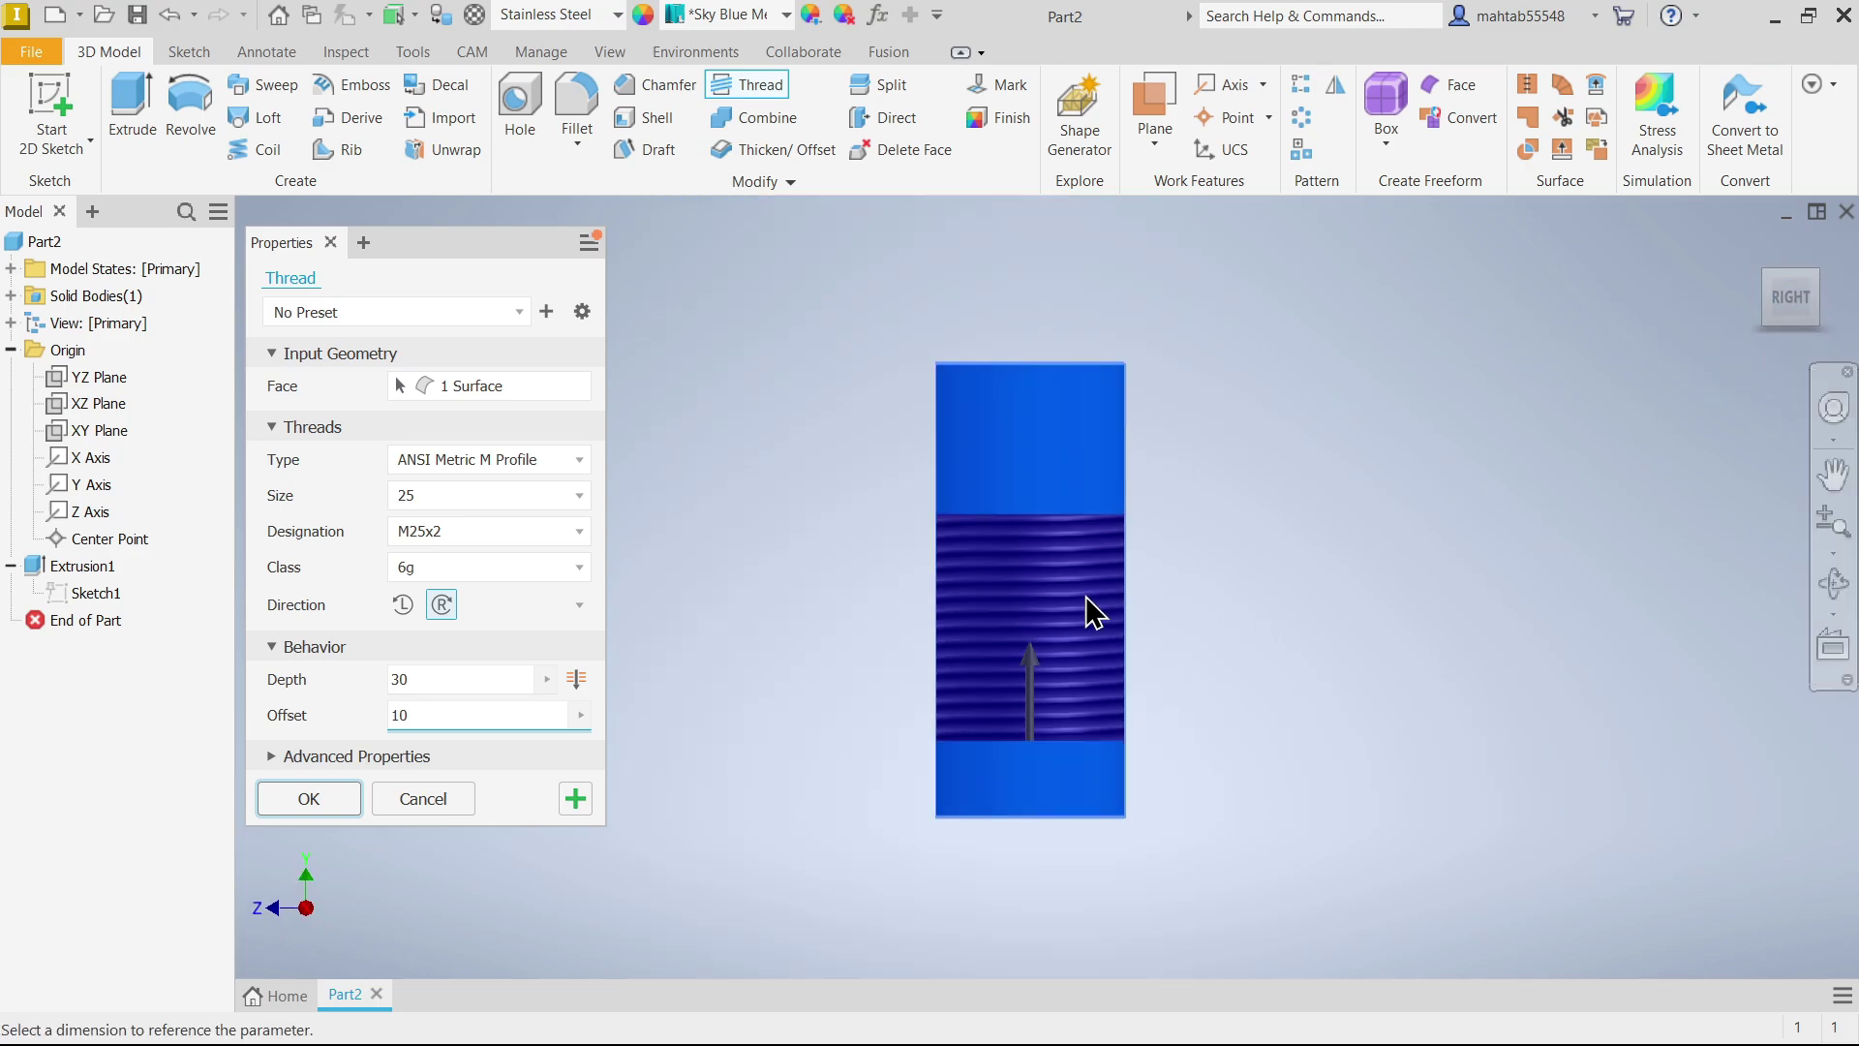
scroll(1062, 678, up, 3)
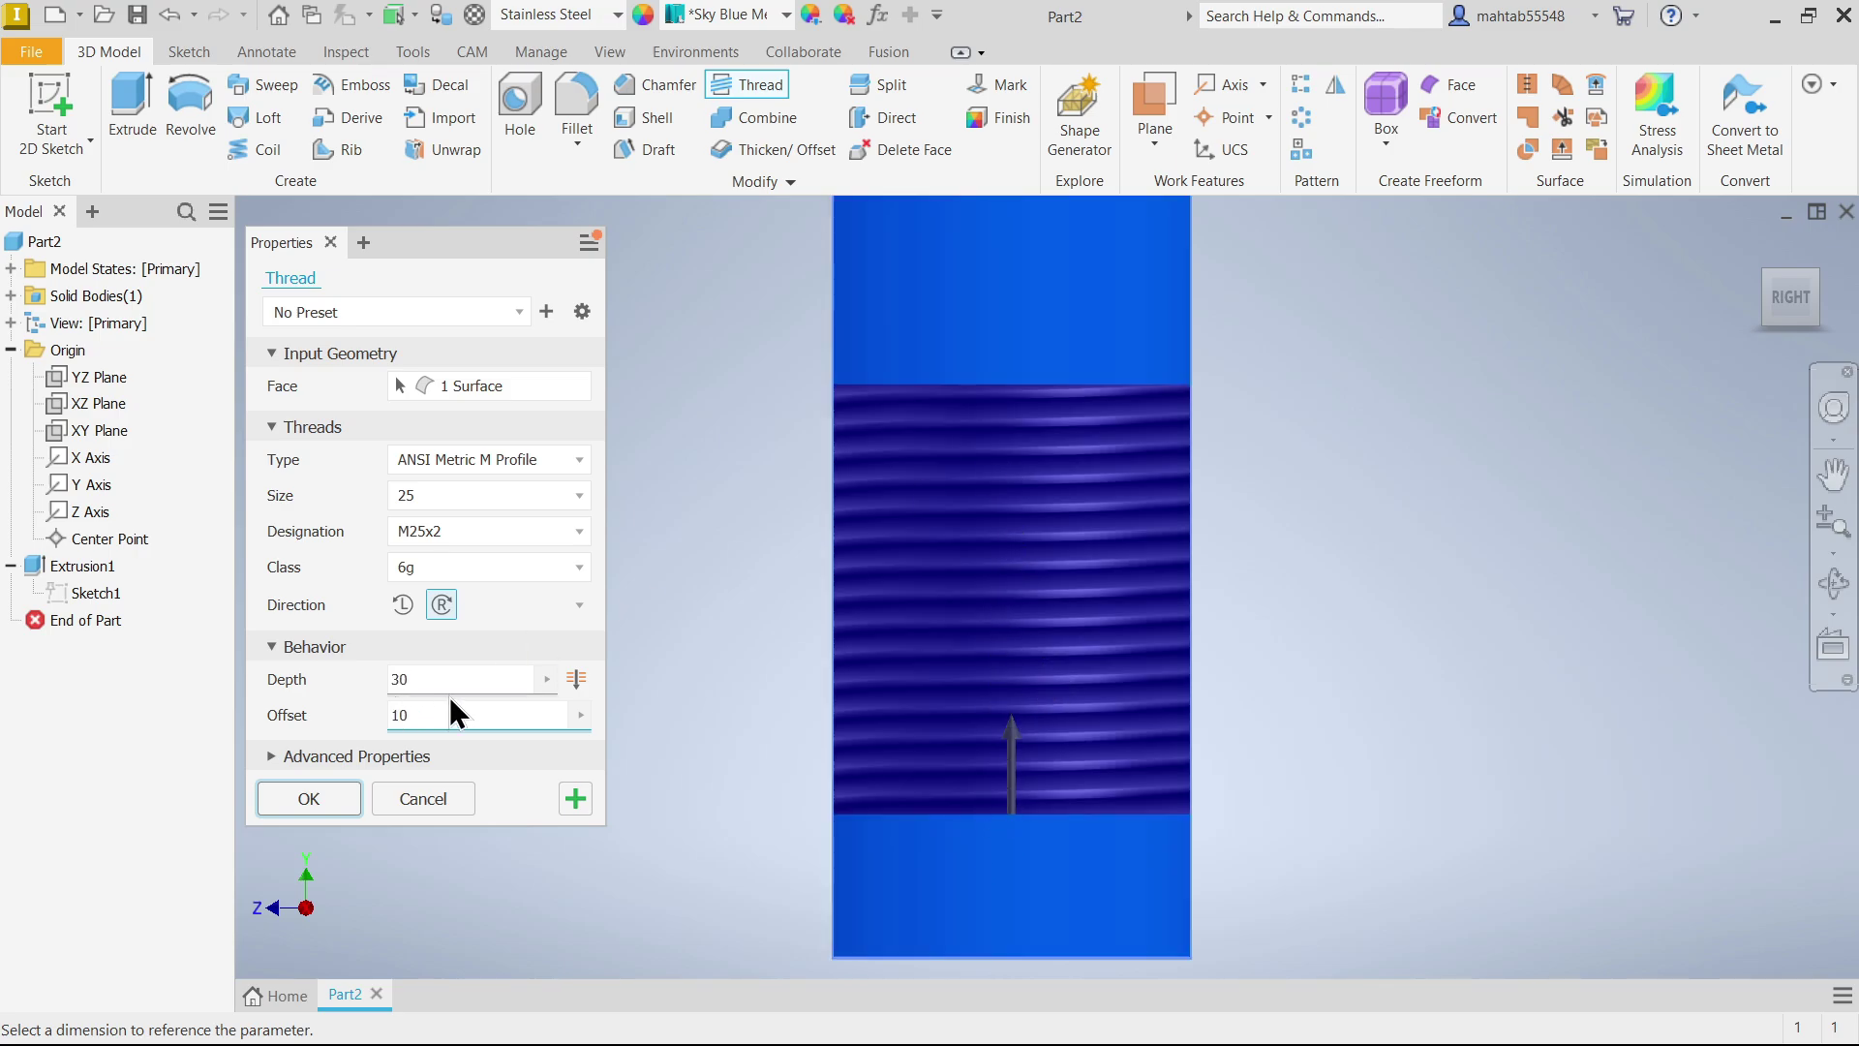
- Try a thread depth of 40 mm and return it to 30 mm
double_click(416, 679)
text(40)
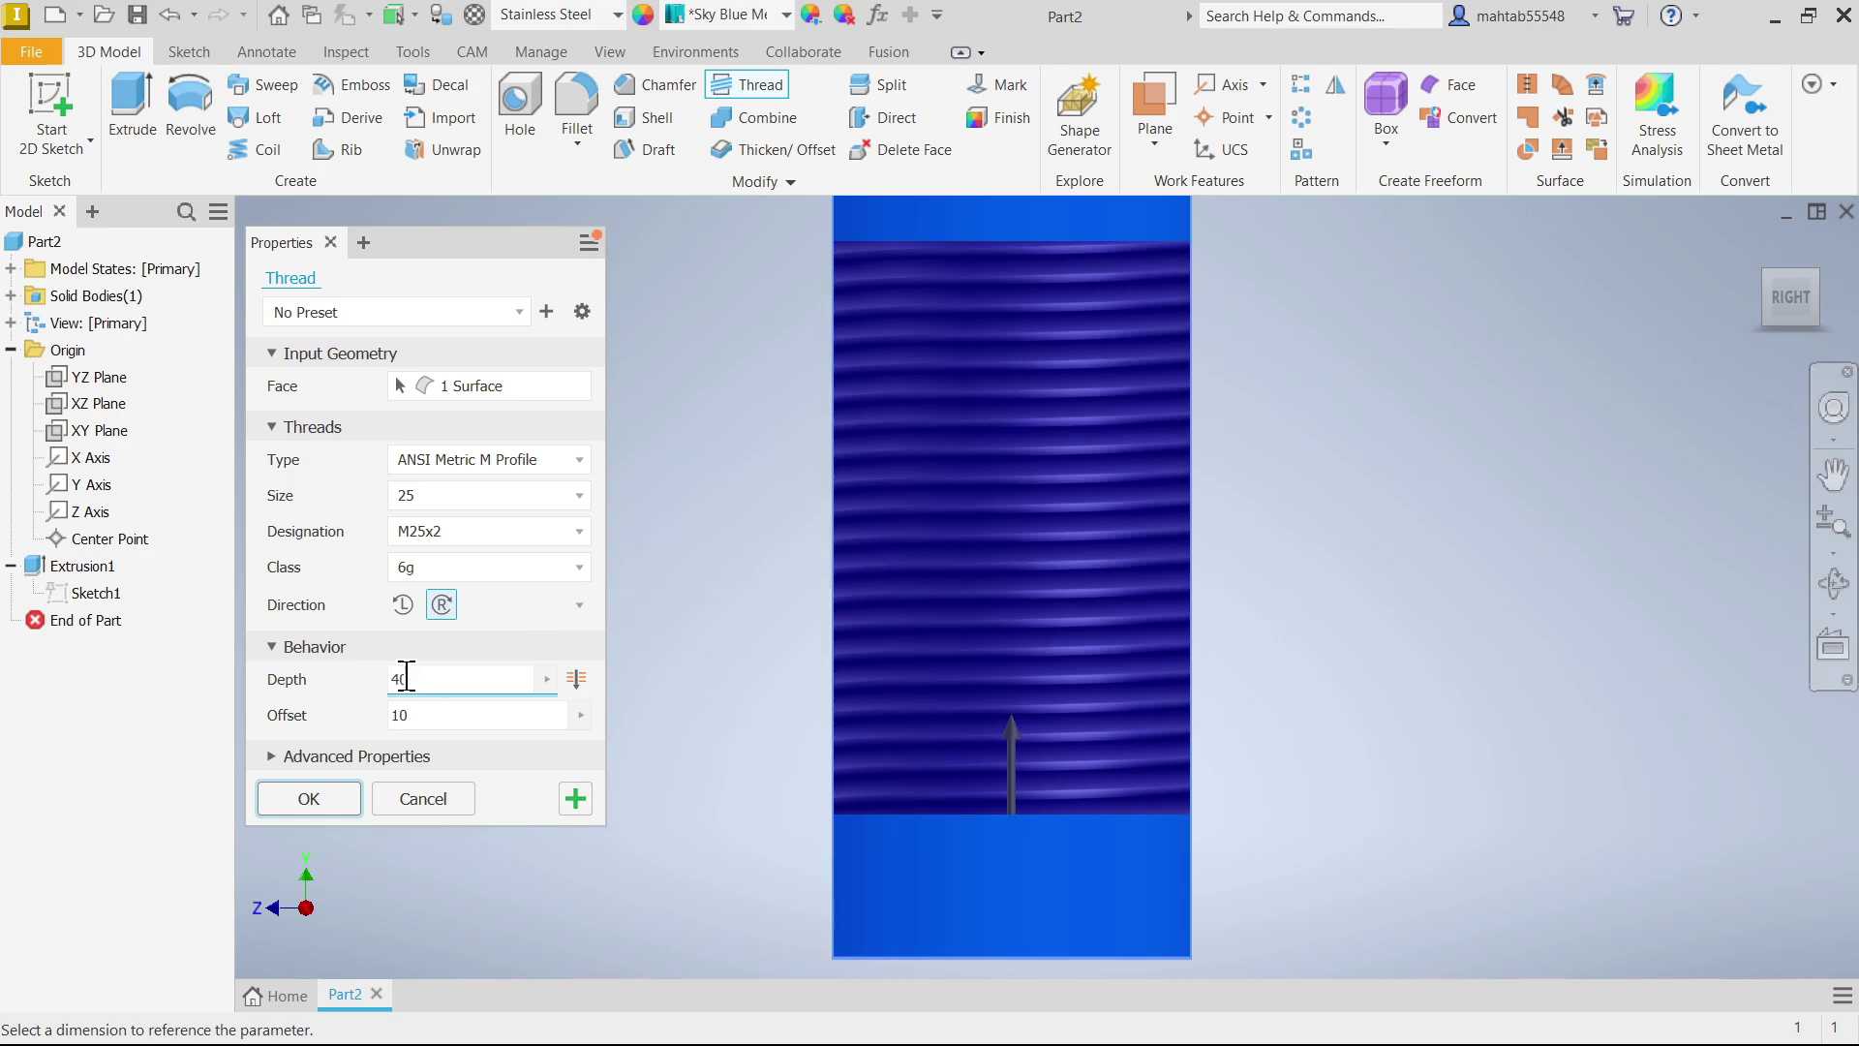
drag(412, 679, 381, 679)
text(30)
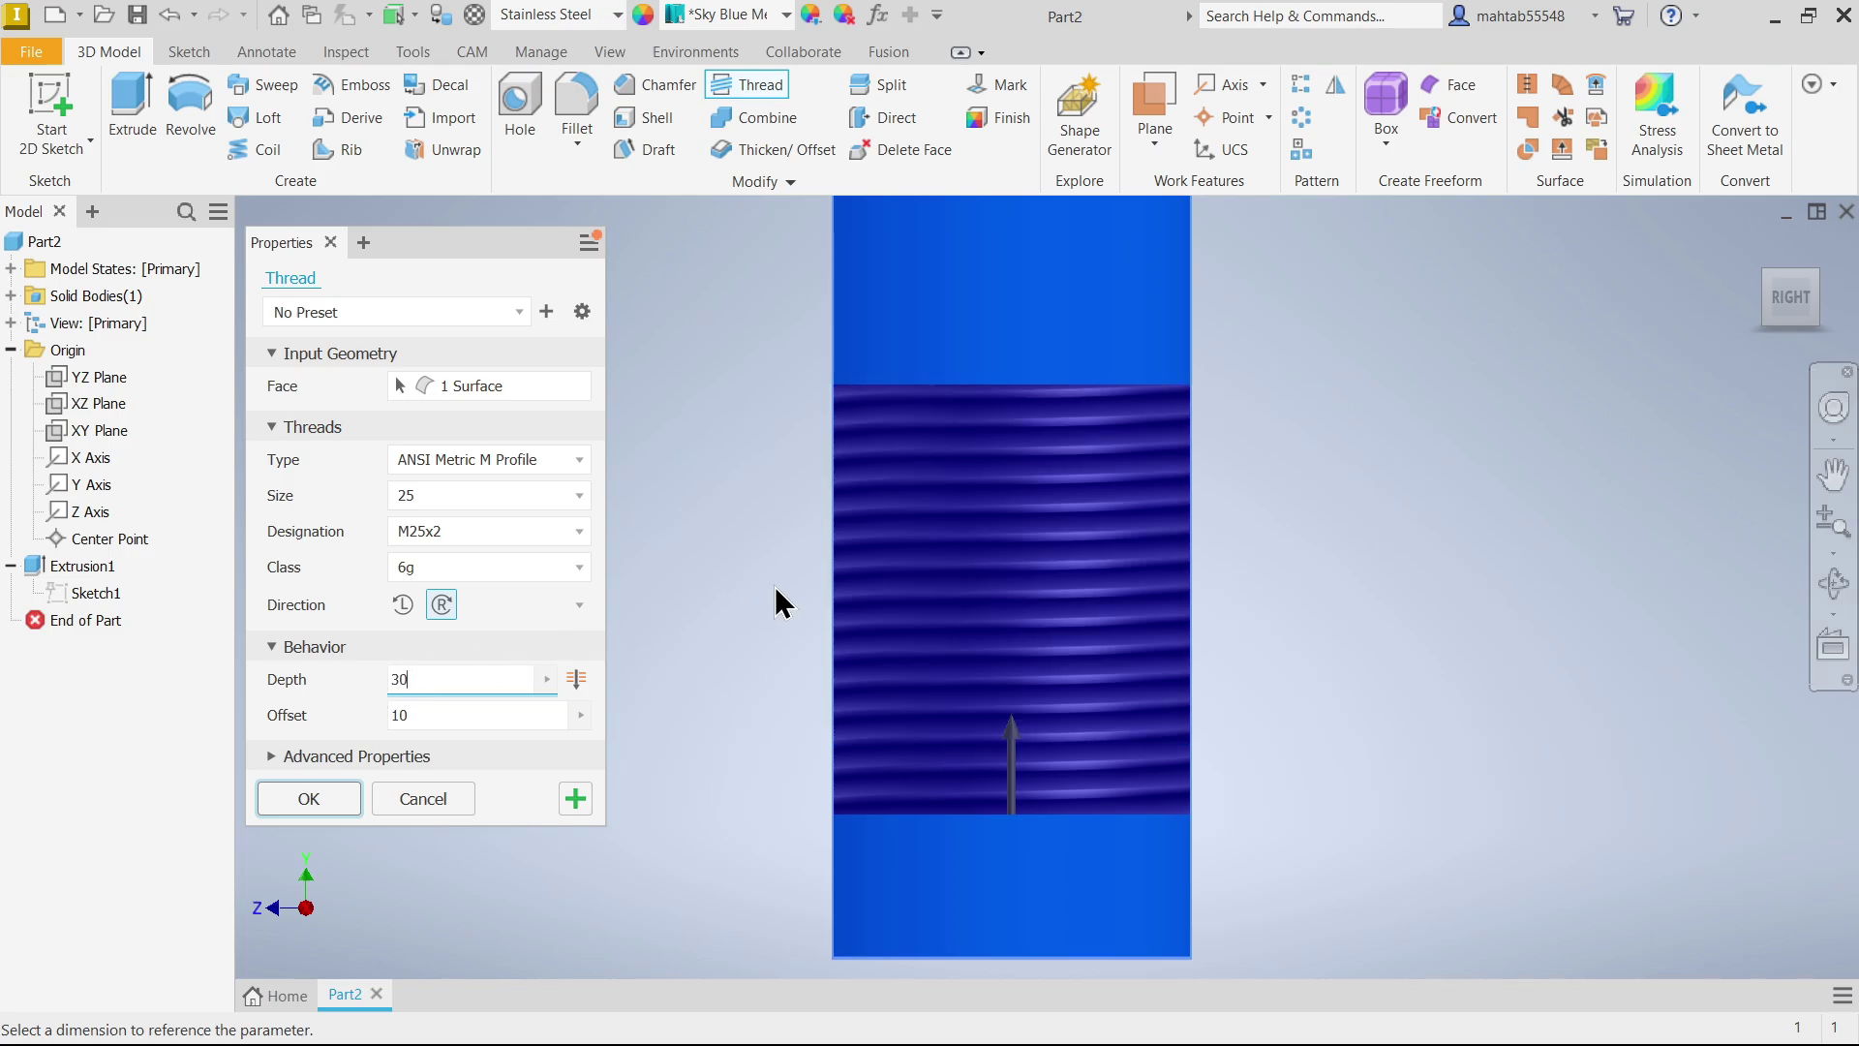
- Try the full-depth thread option, turn it off again and restore the 30 mm depth
click(578, 677)
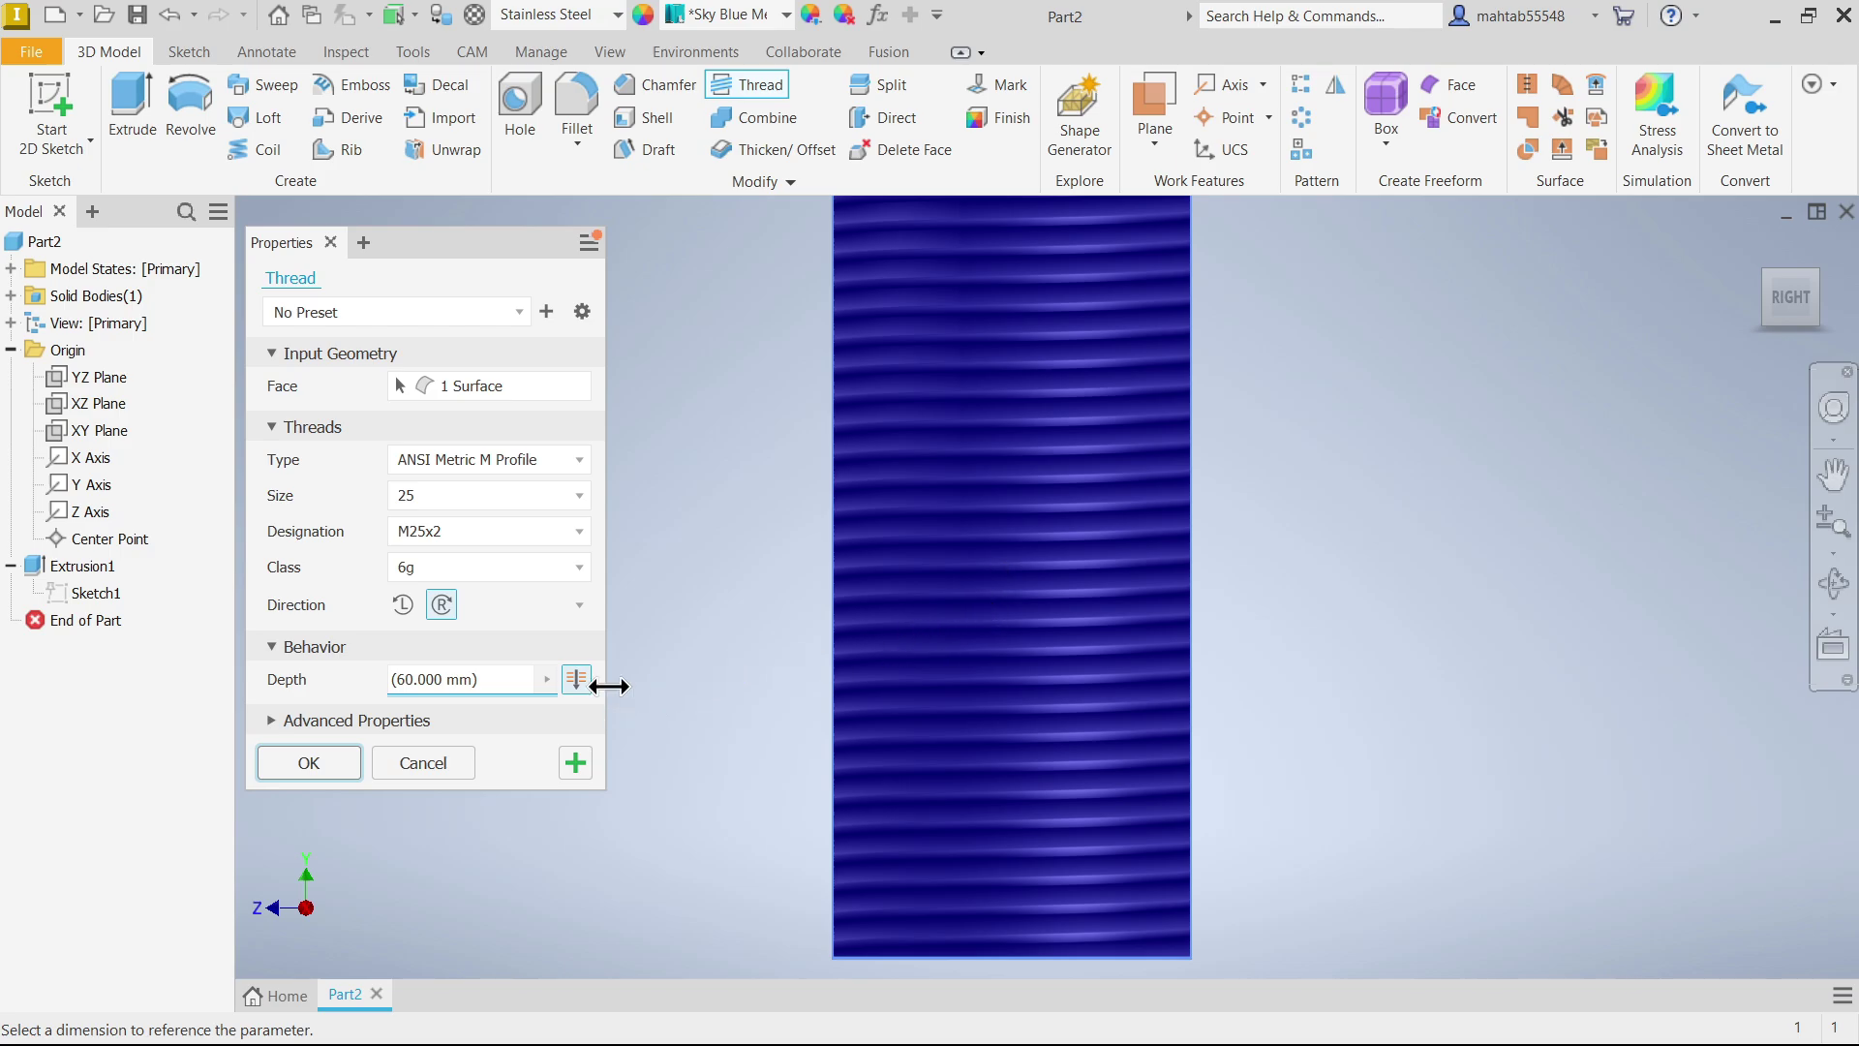
click(576, 679)
drag(479, 679, 376, 685)
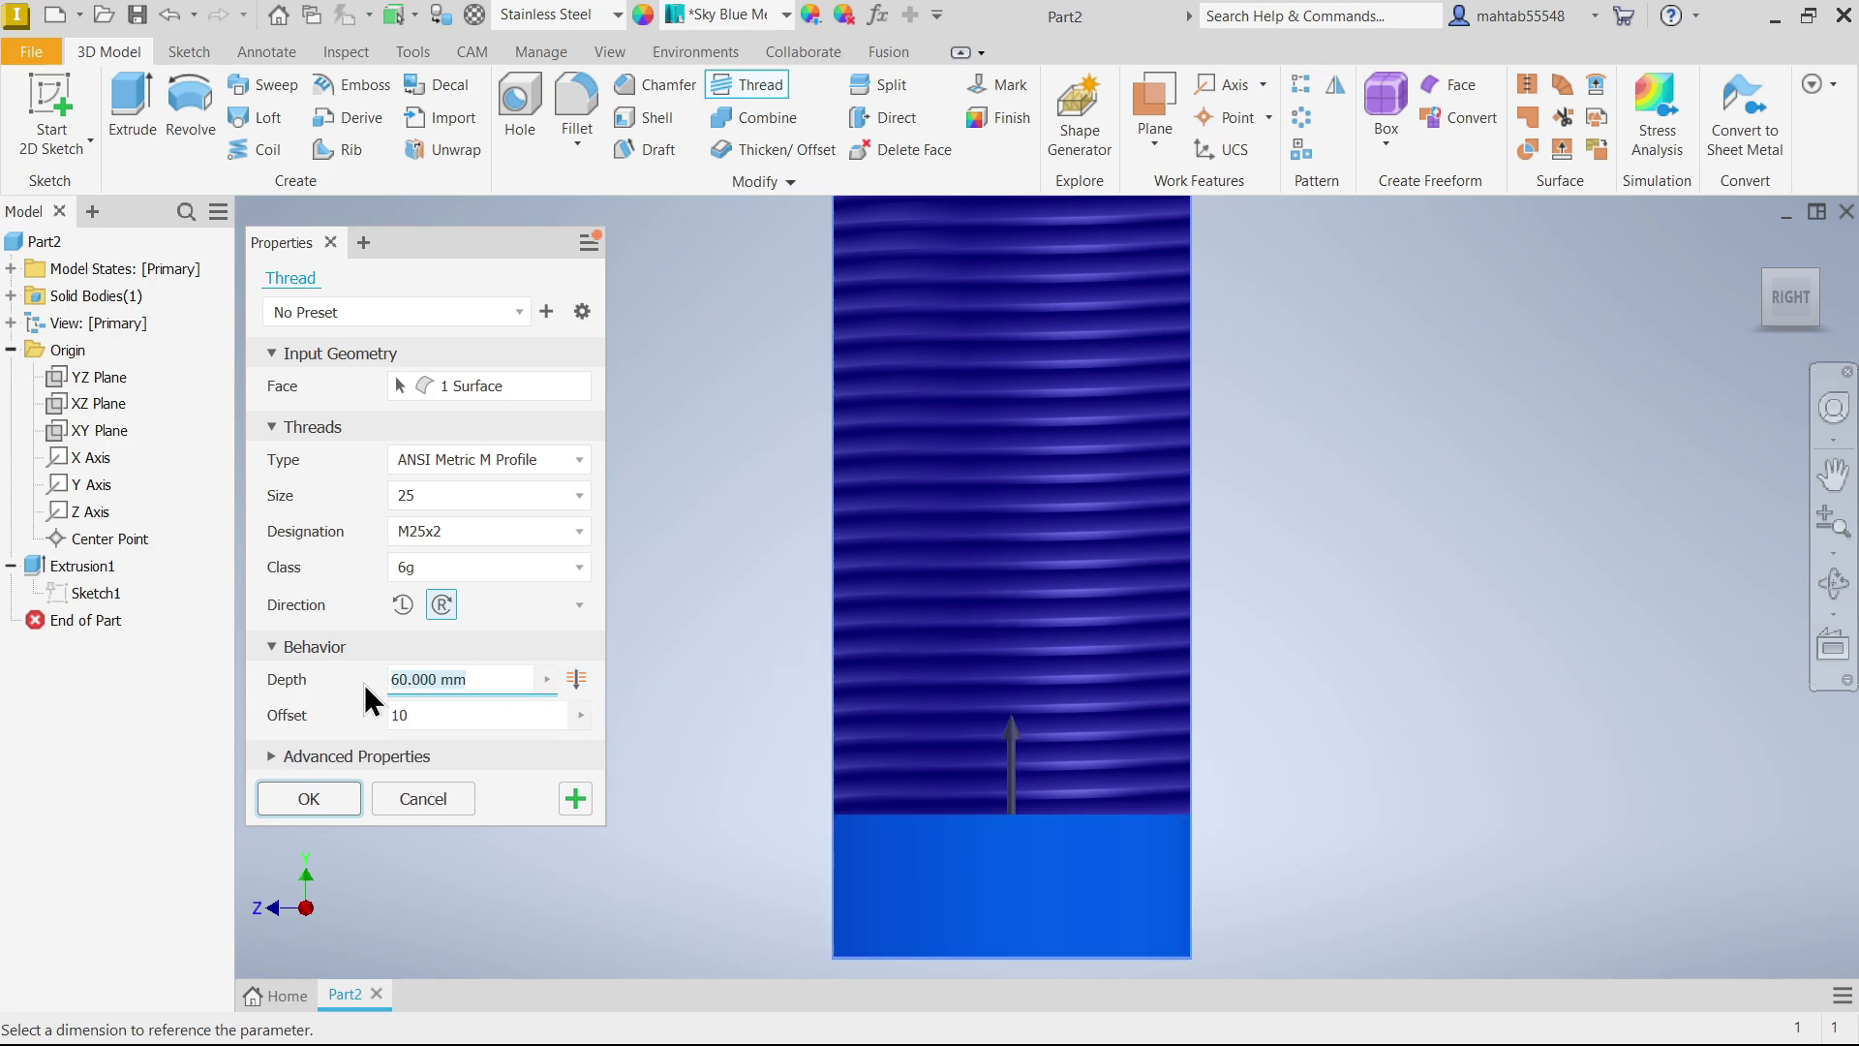
text(30)
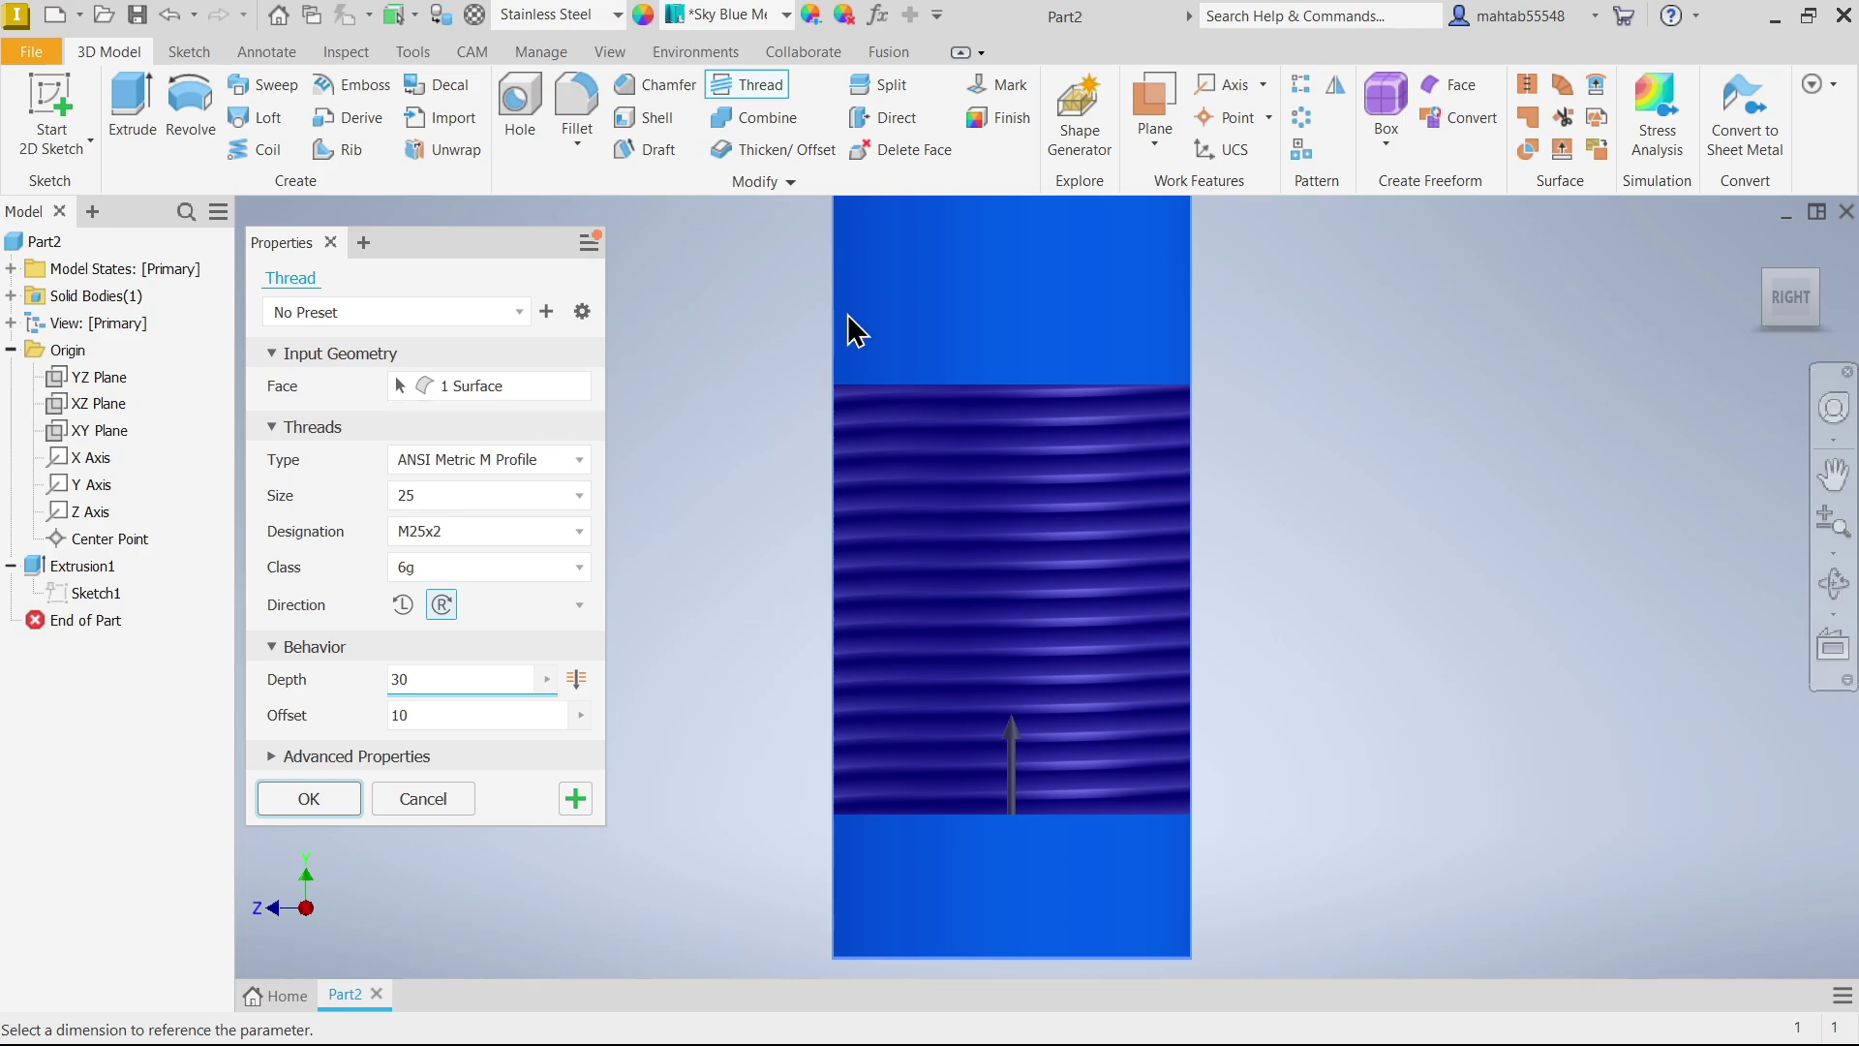
- Start a new preset from the current thread settings and create the thread on the cylinder
click(548, 314)
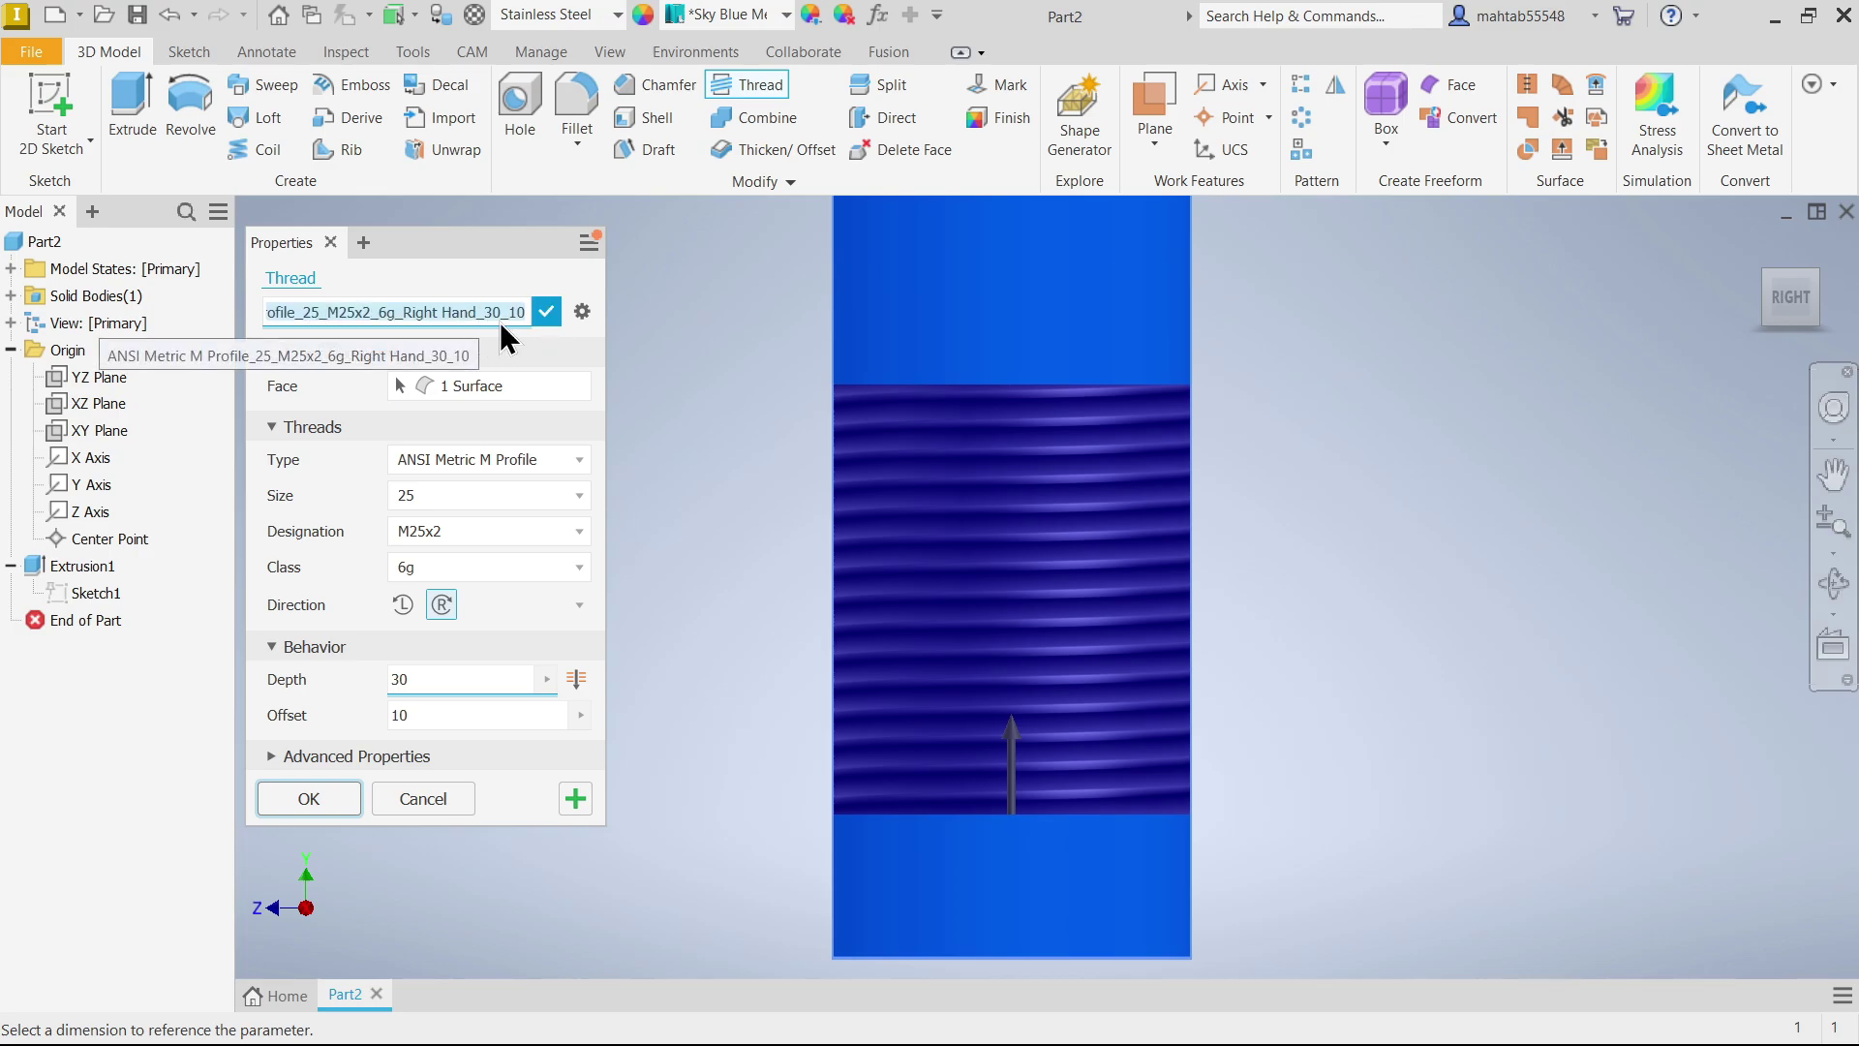
click(309, 796)
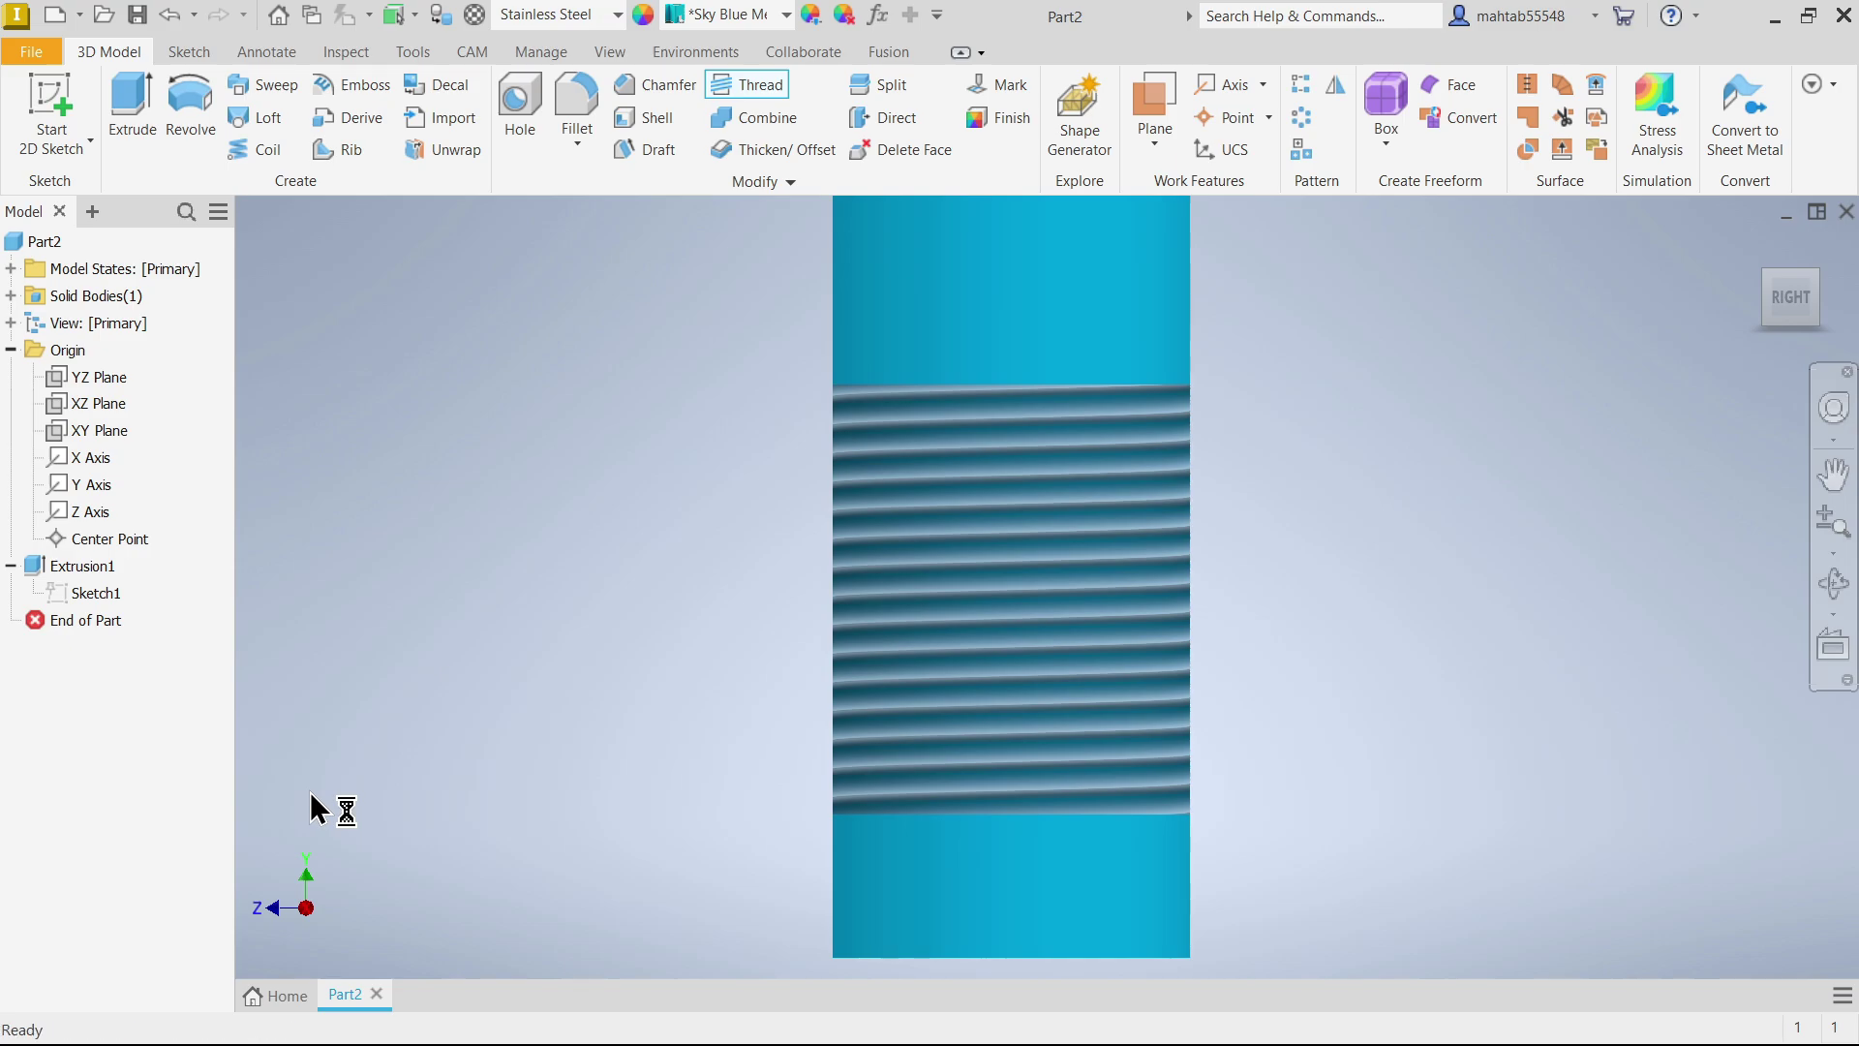
- Start another thread without a preset on the inner face of the cylinder's central hole
scroll(909, 584, up, 3)
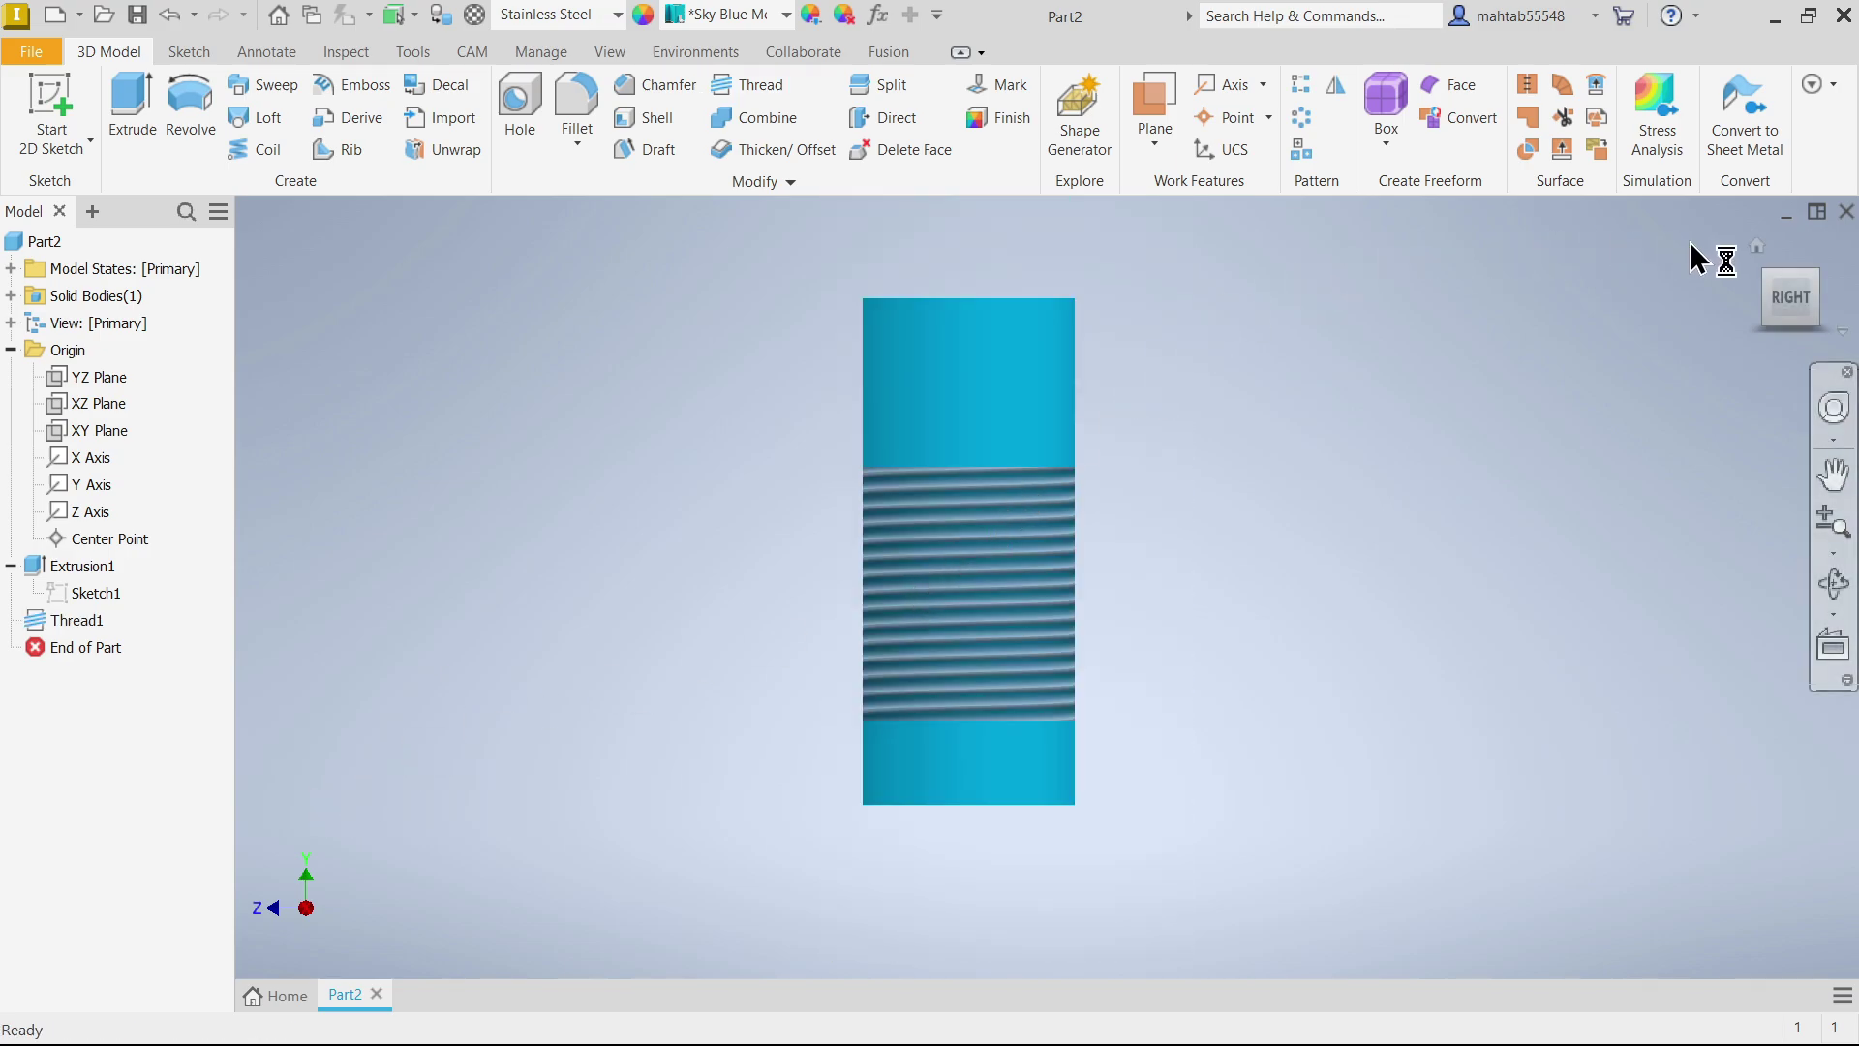
click(1757, 248)
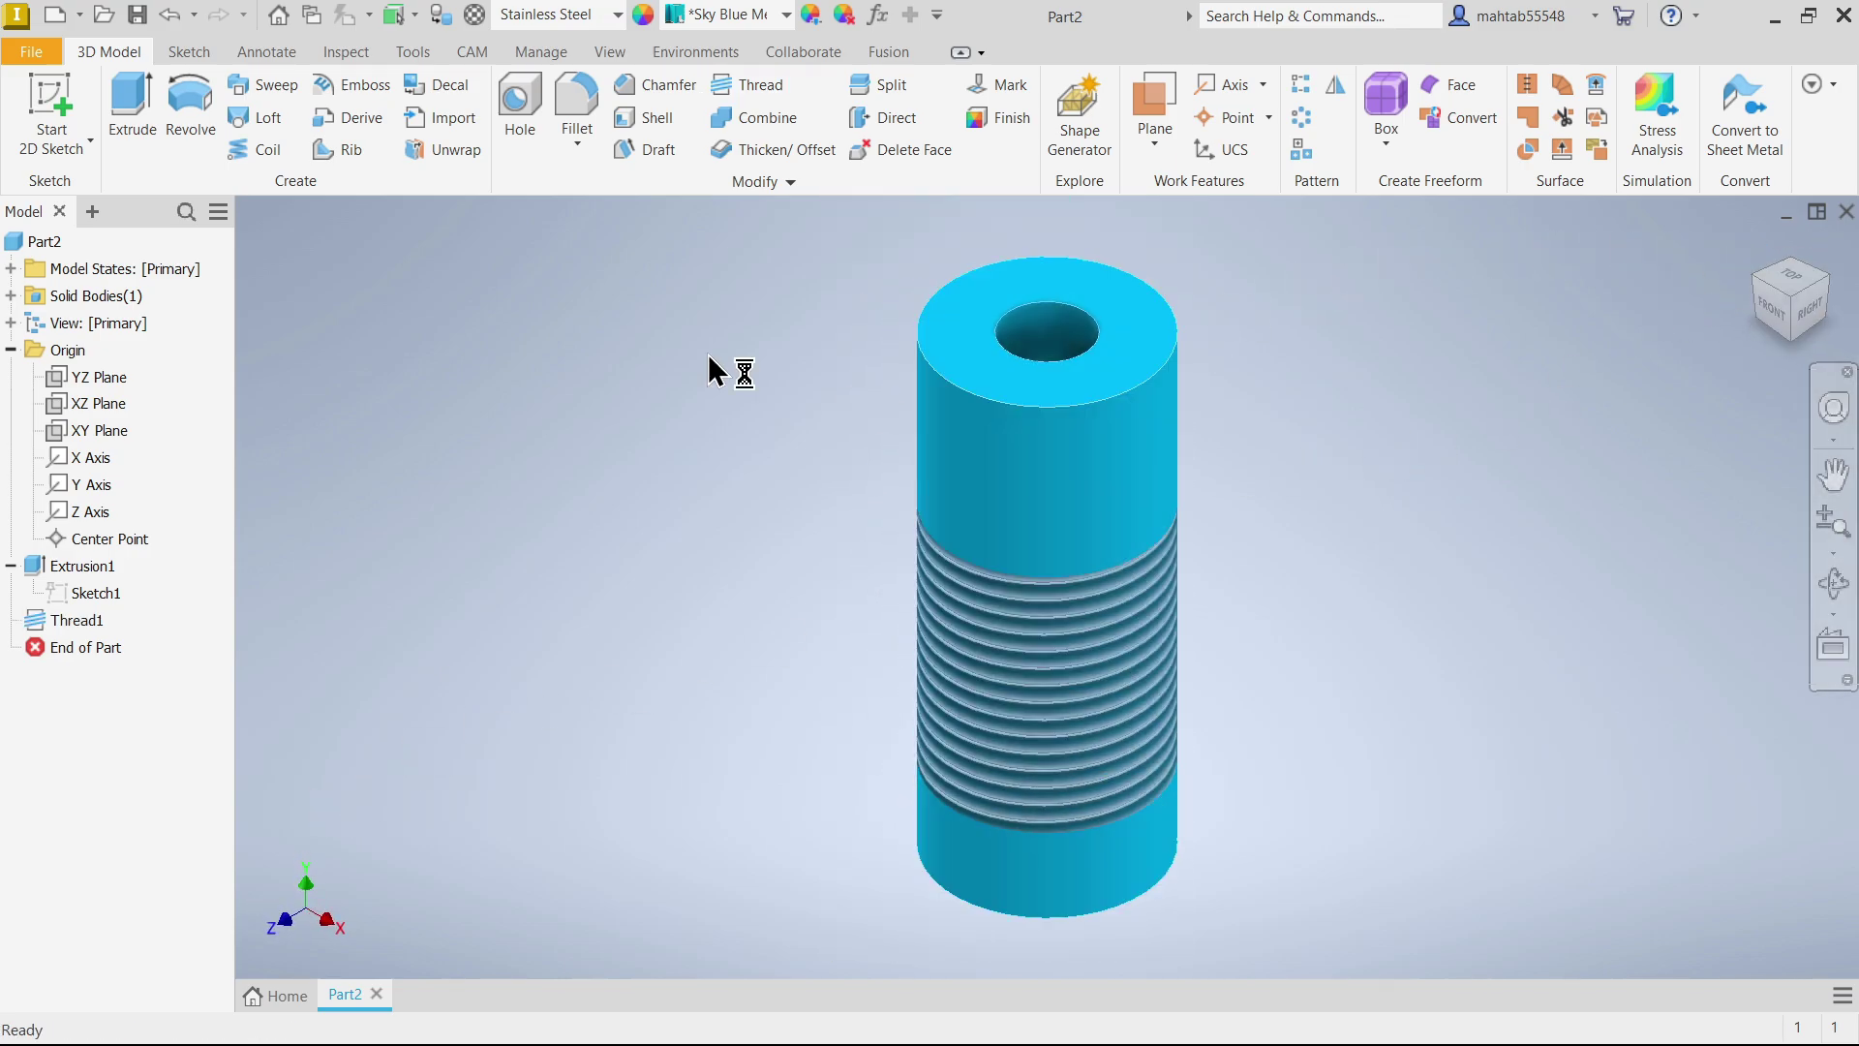
click(757, 85)
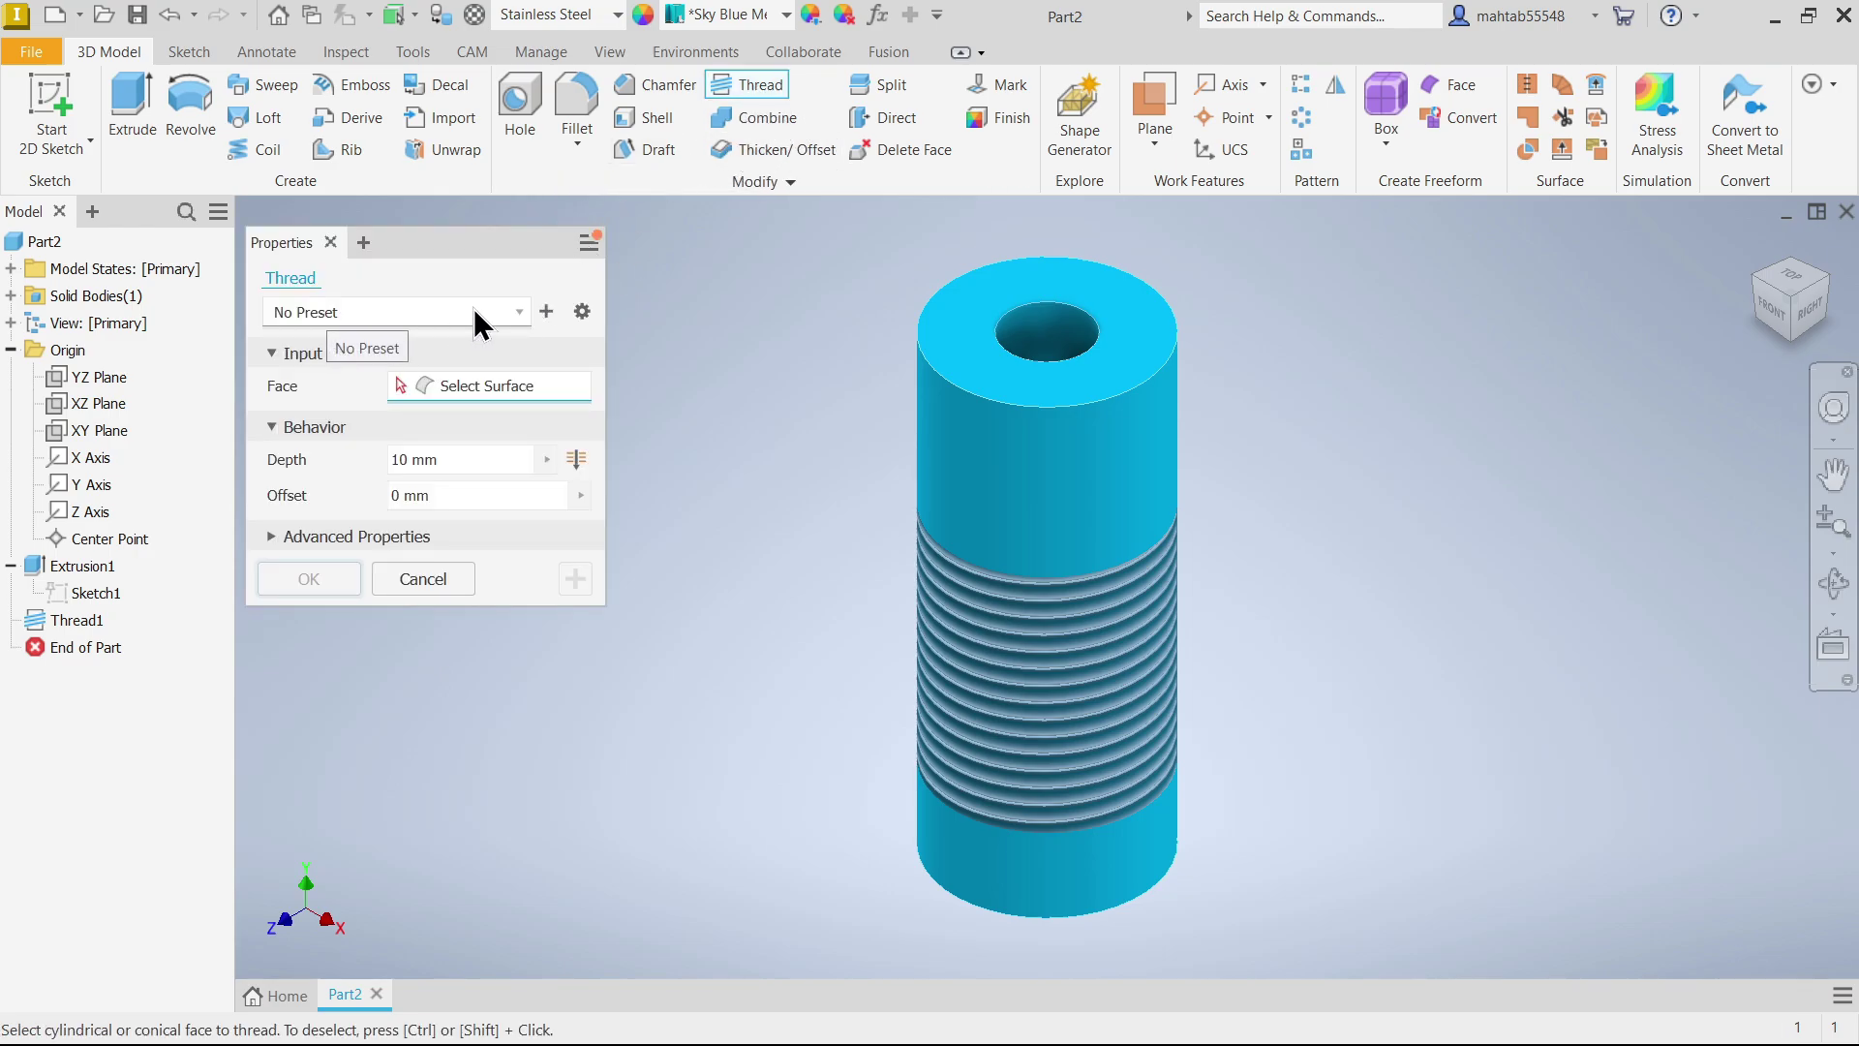
click(518, 310)
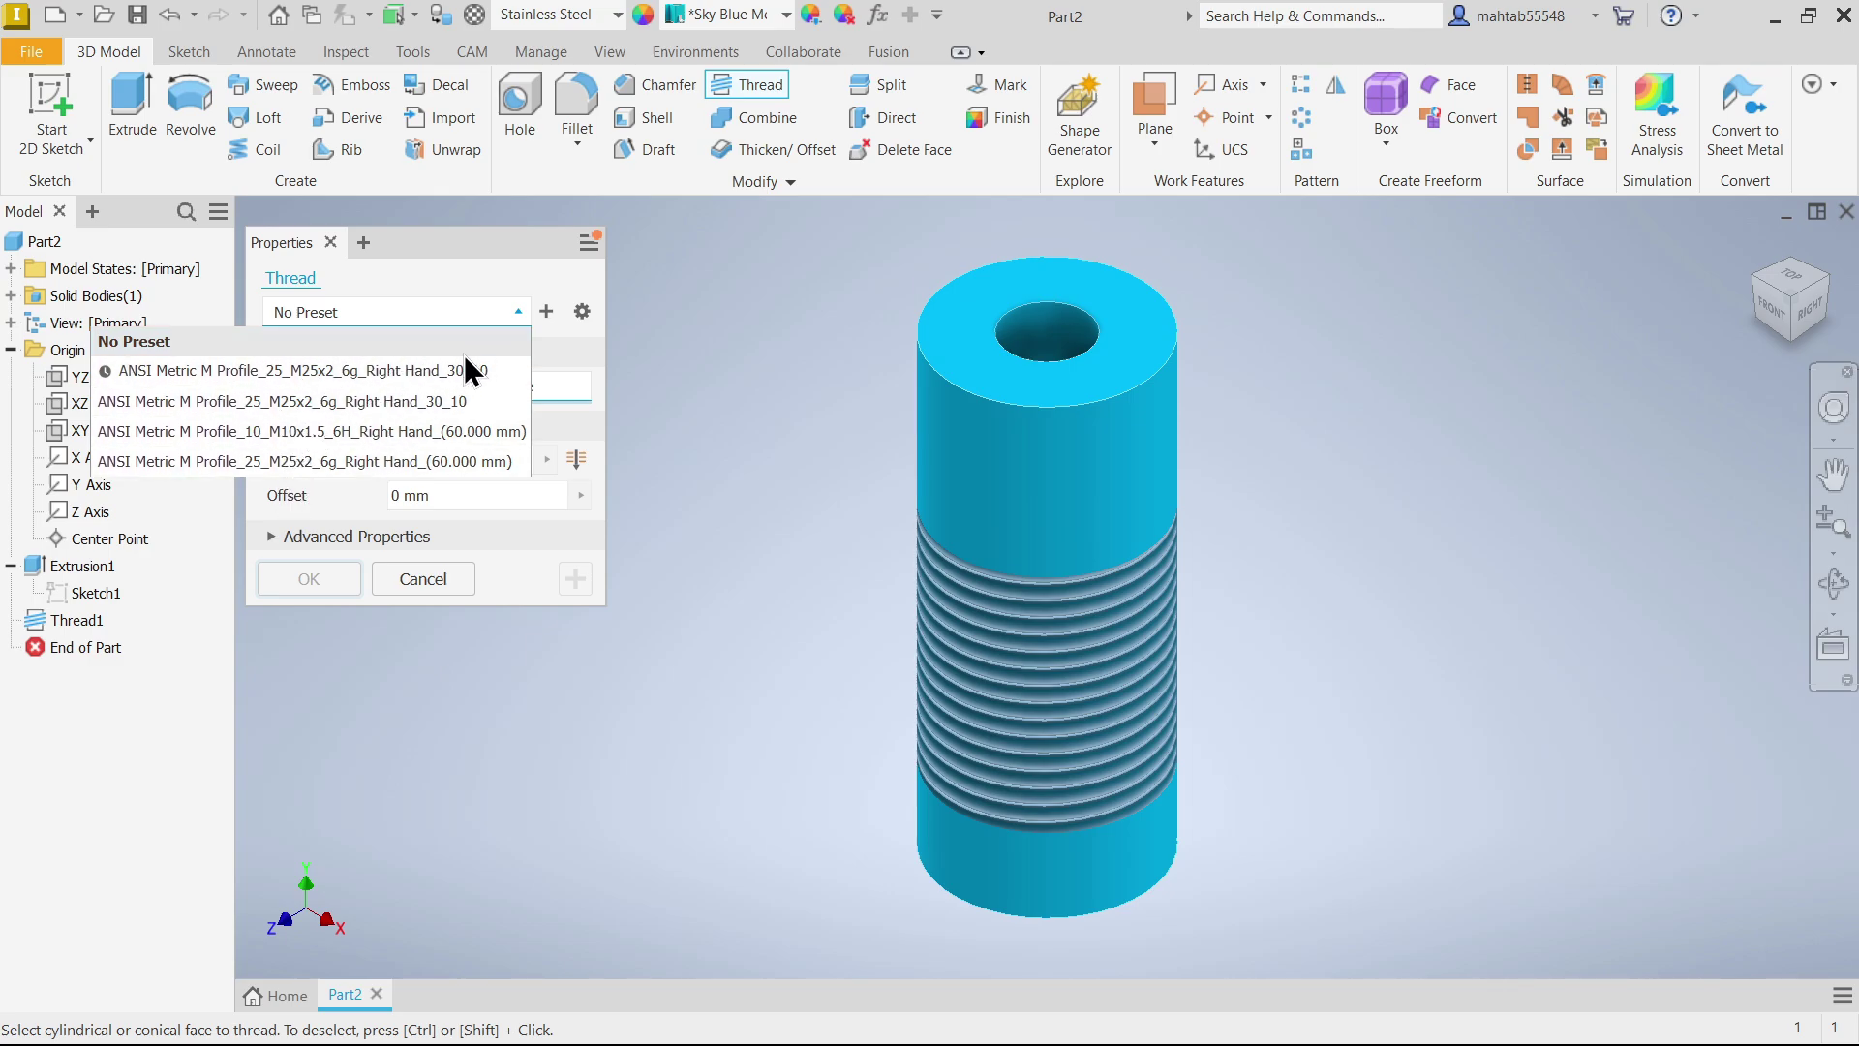
click(564, 334)
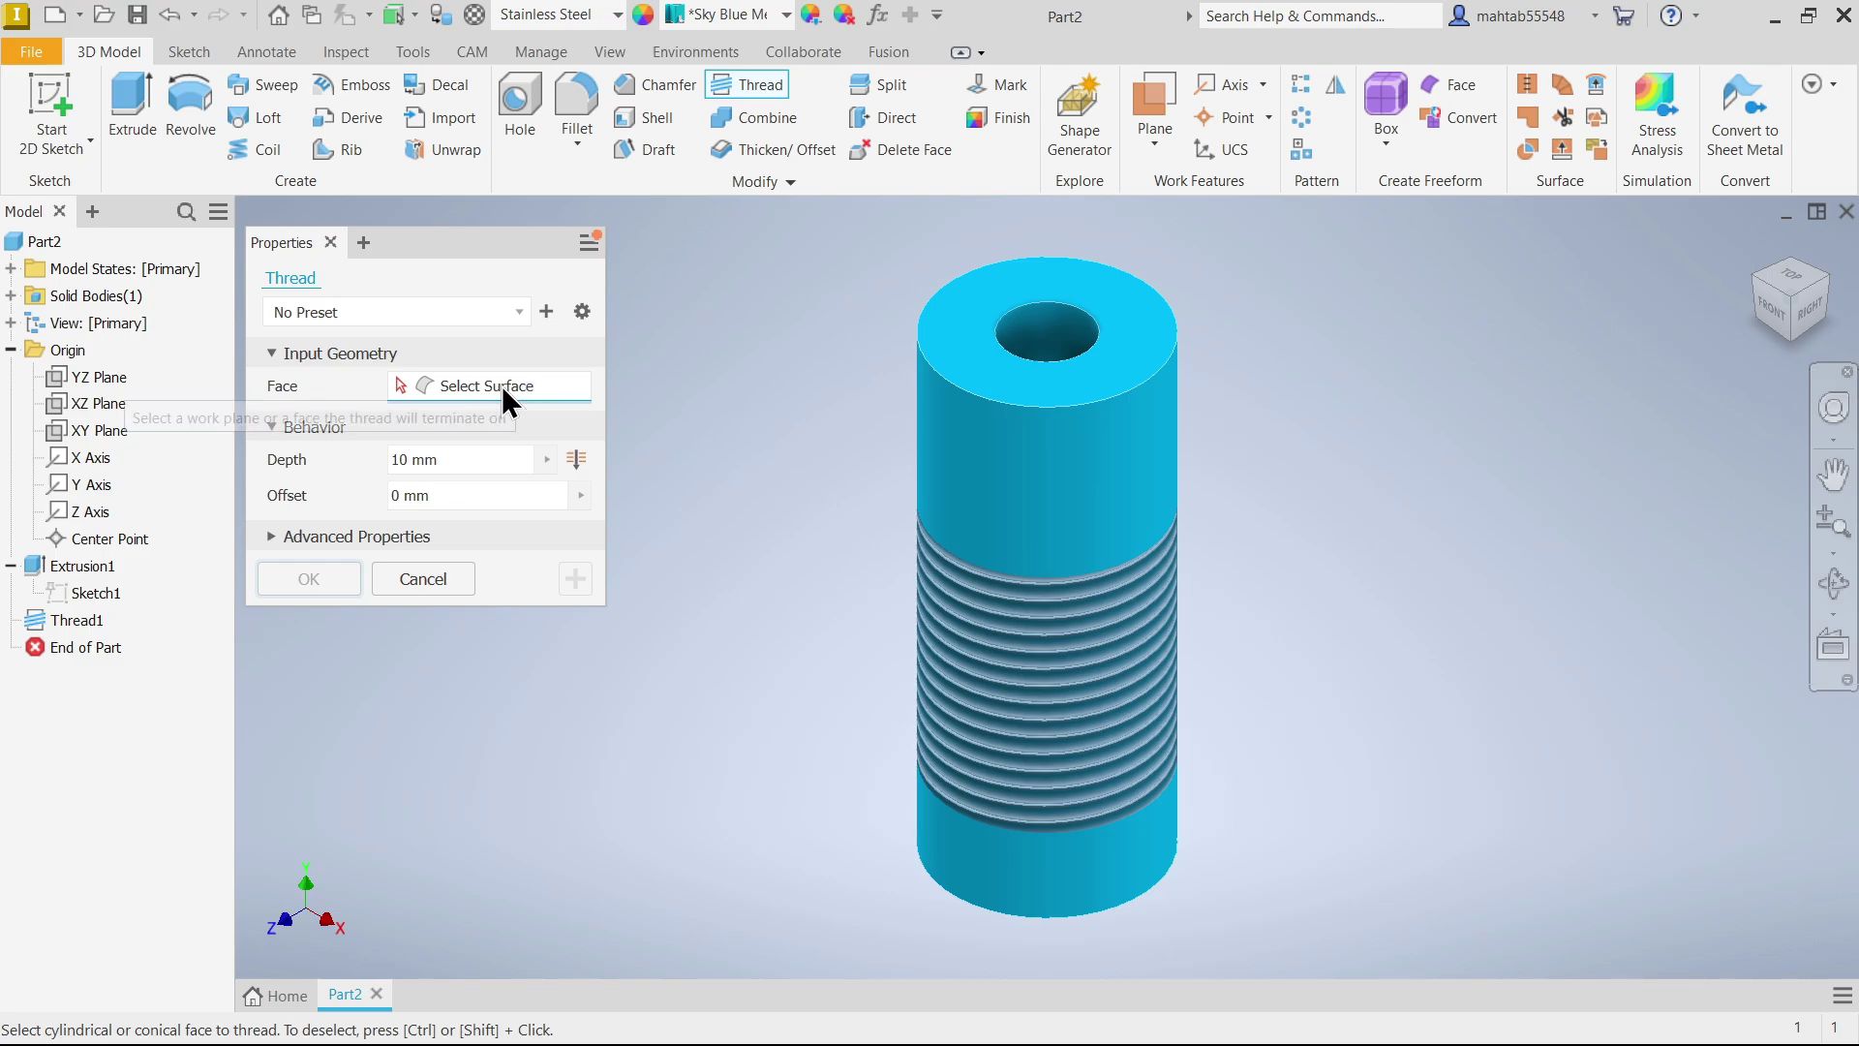
click(1042, 333)
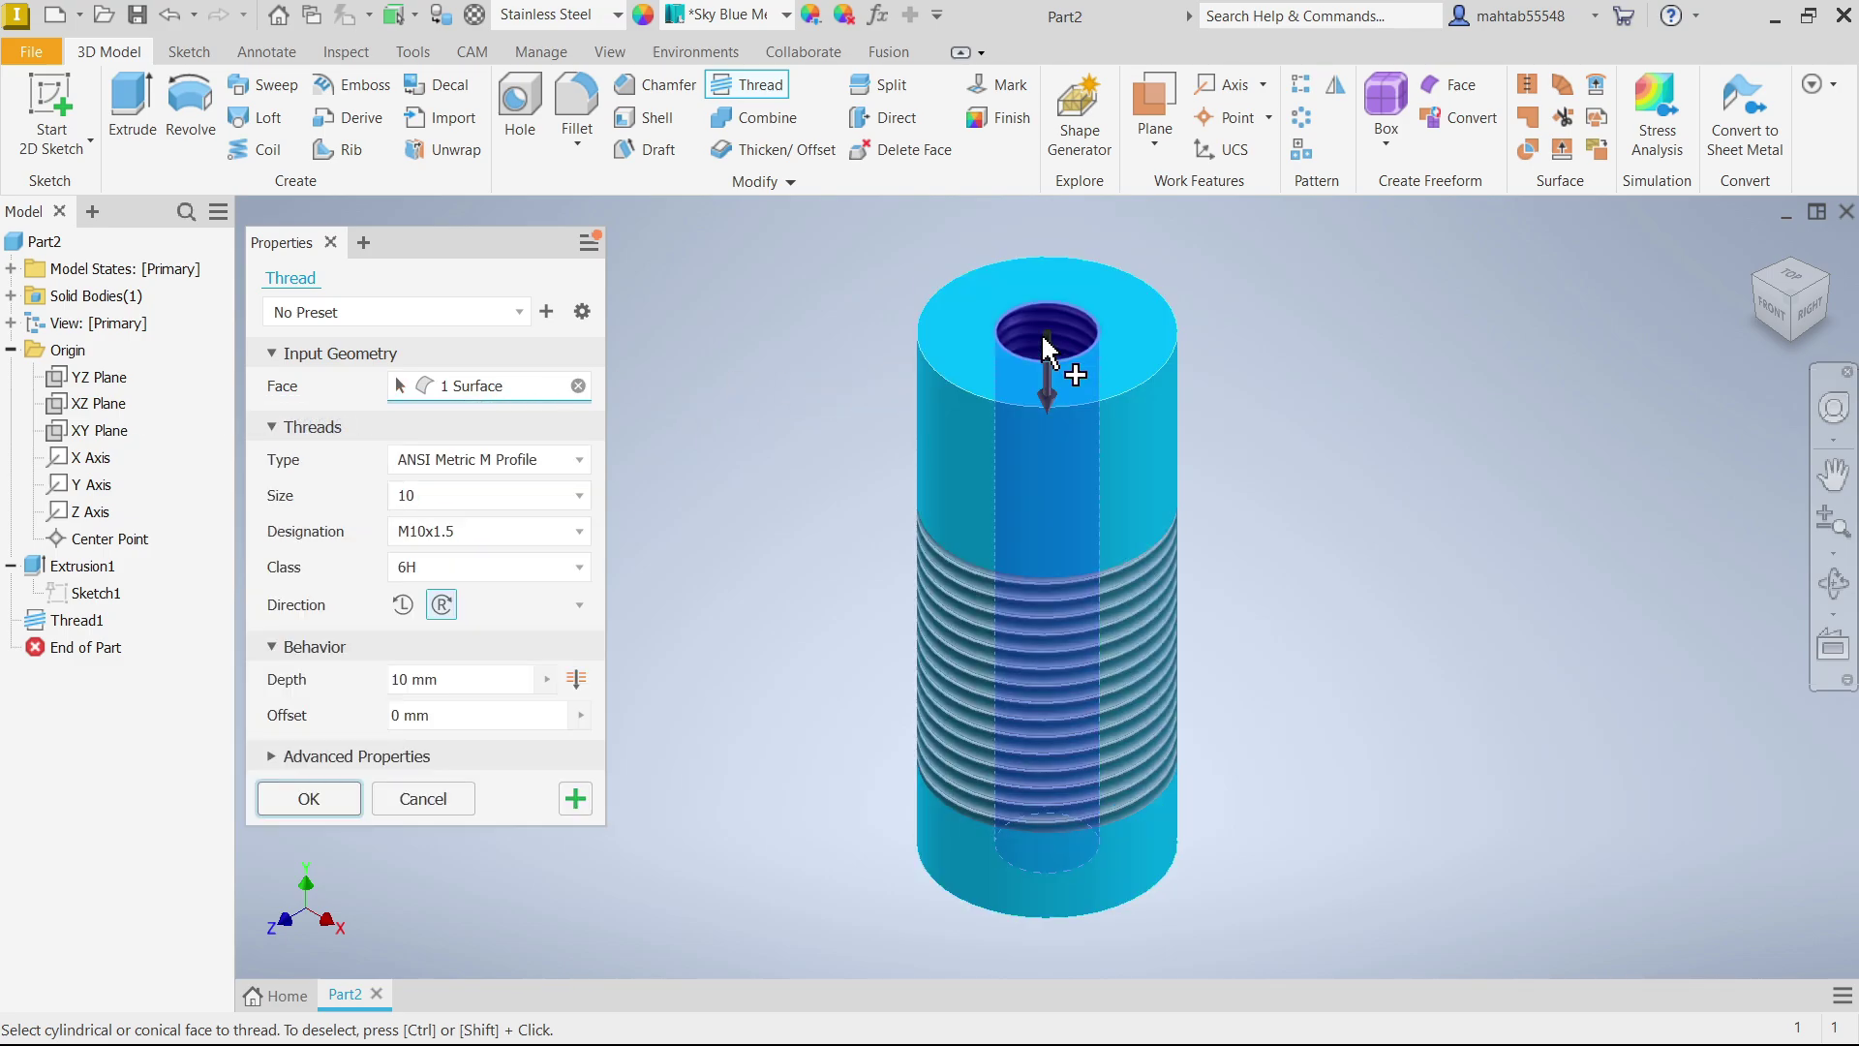
- Set the hole thread to ISO Metric profile, designation M10x1.5, class 6H and full depth, and show its advanced properties
click(533, 461)
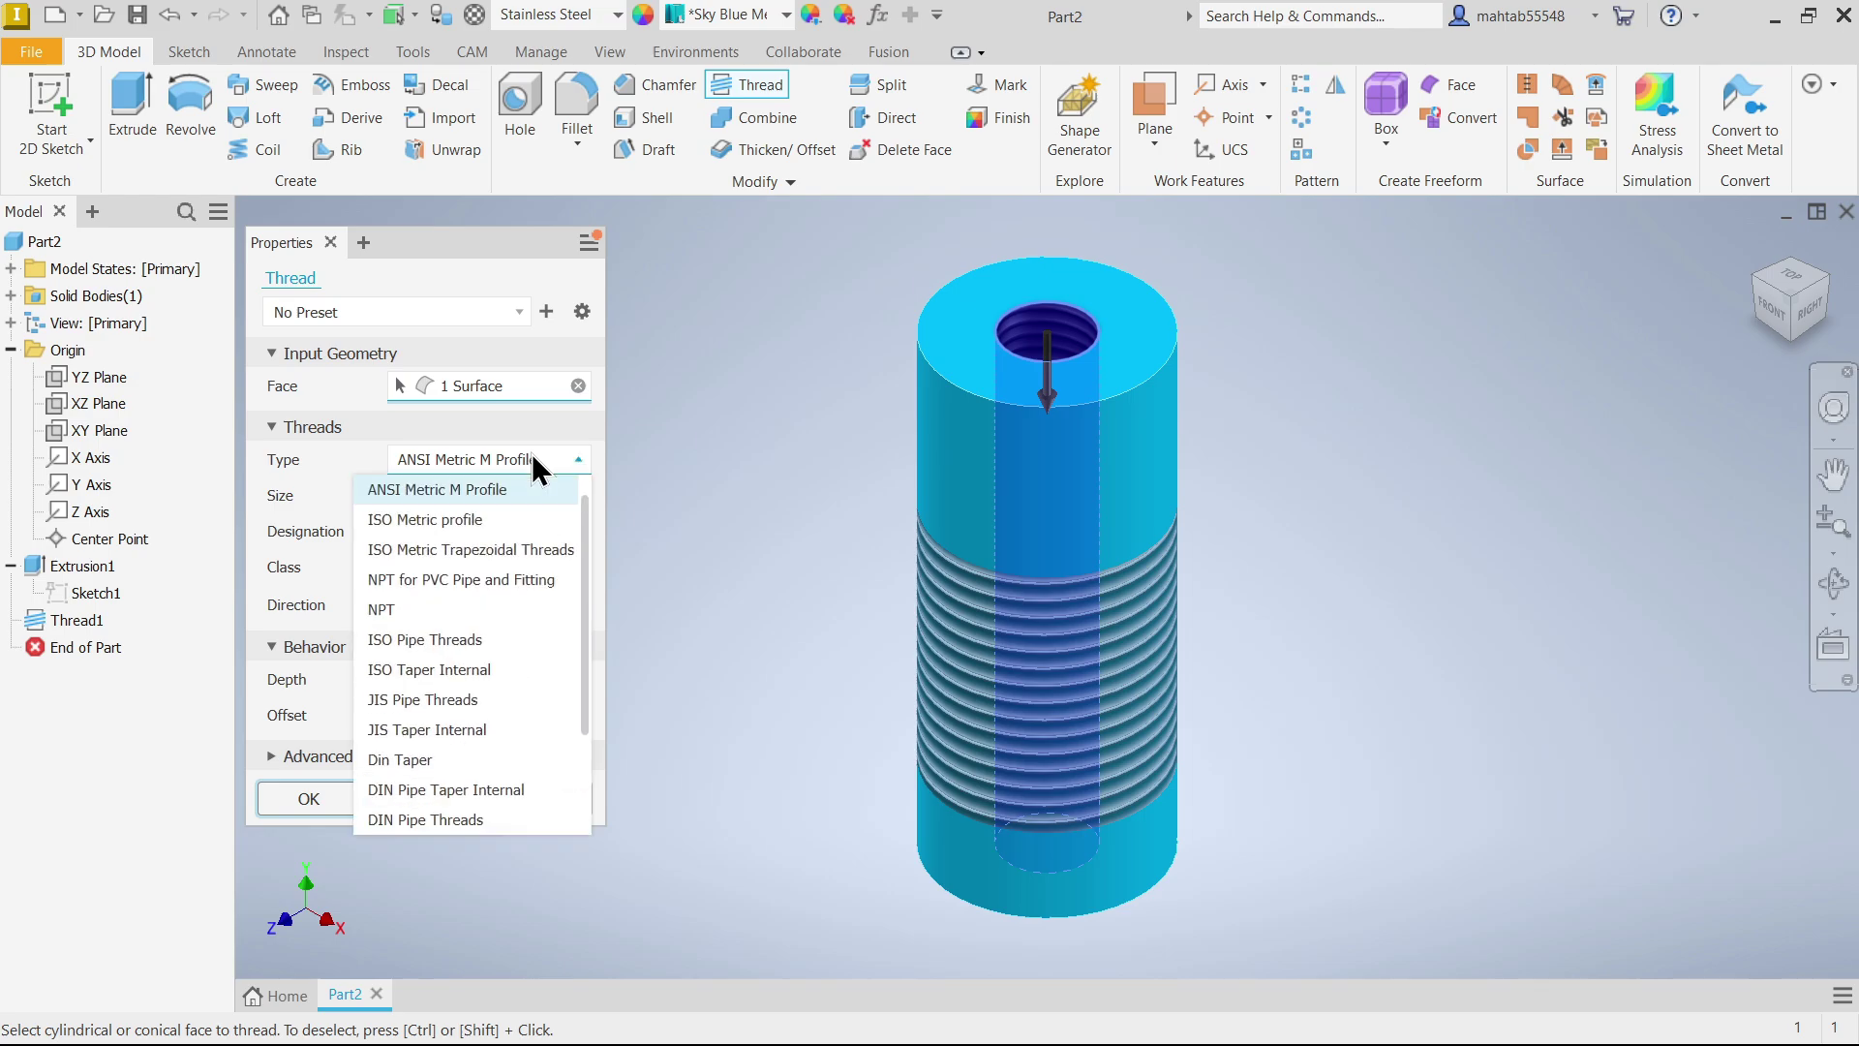
click(443, 519)
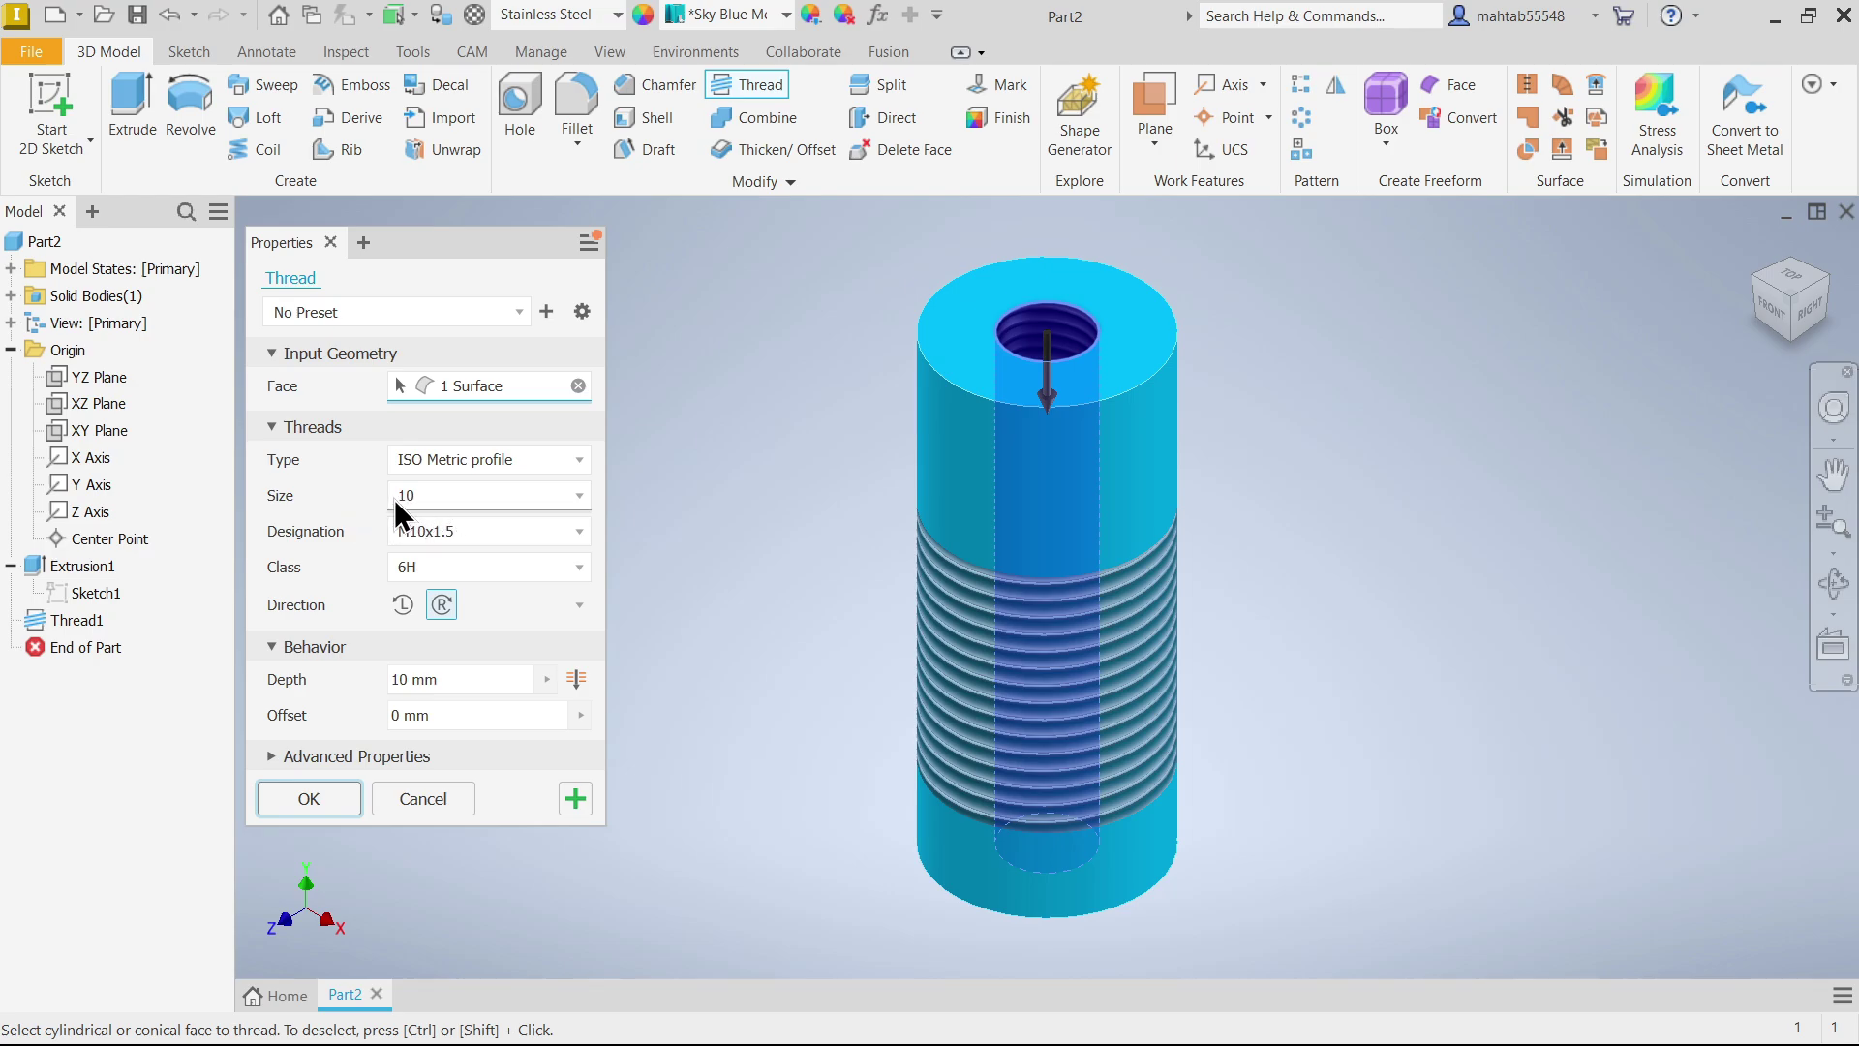
click(459, 533)
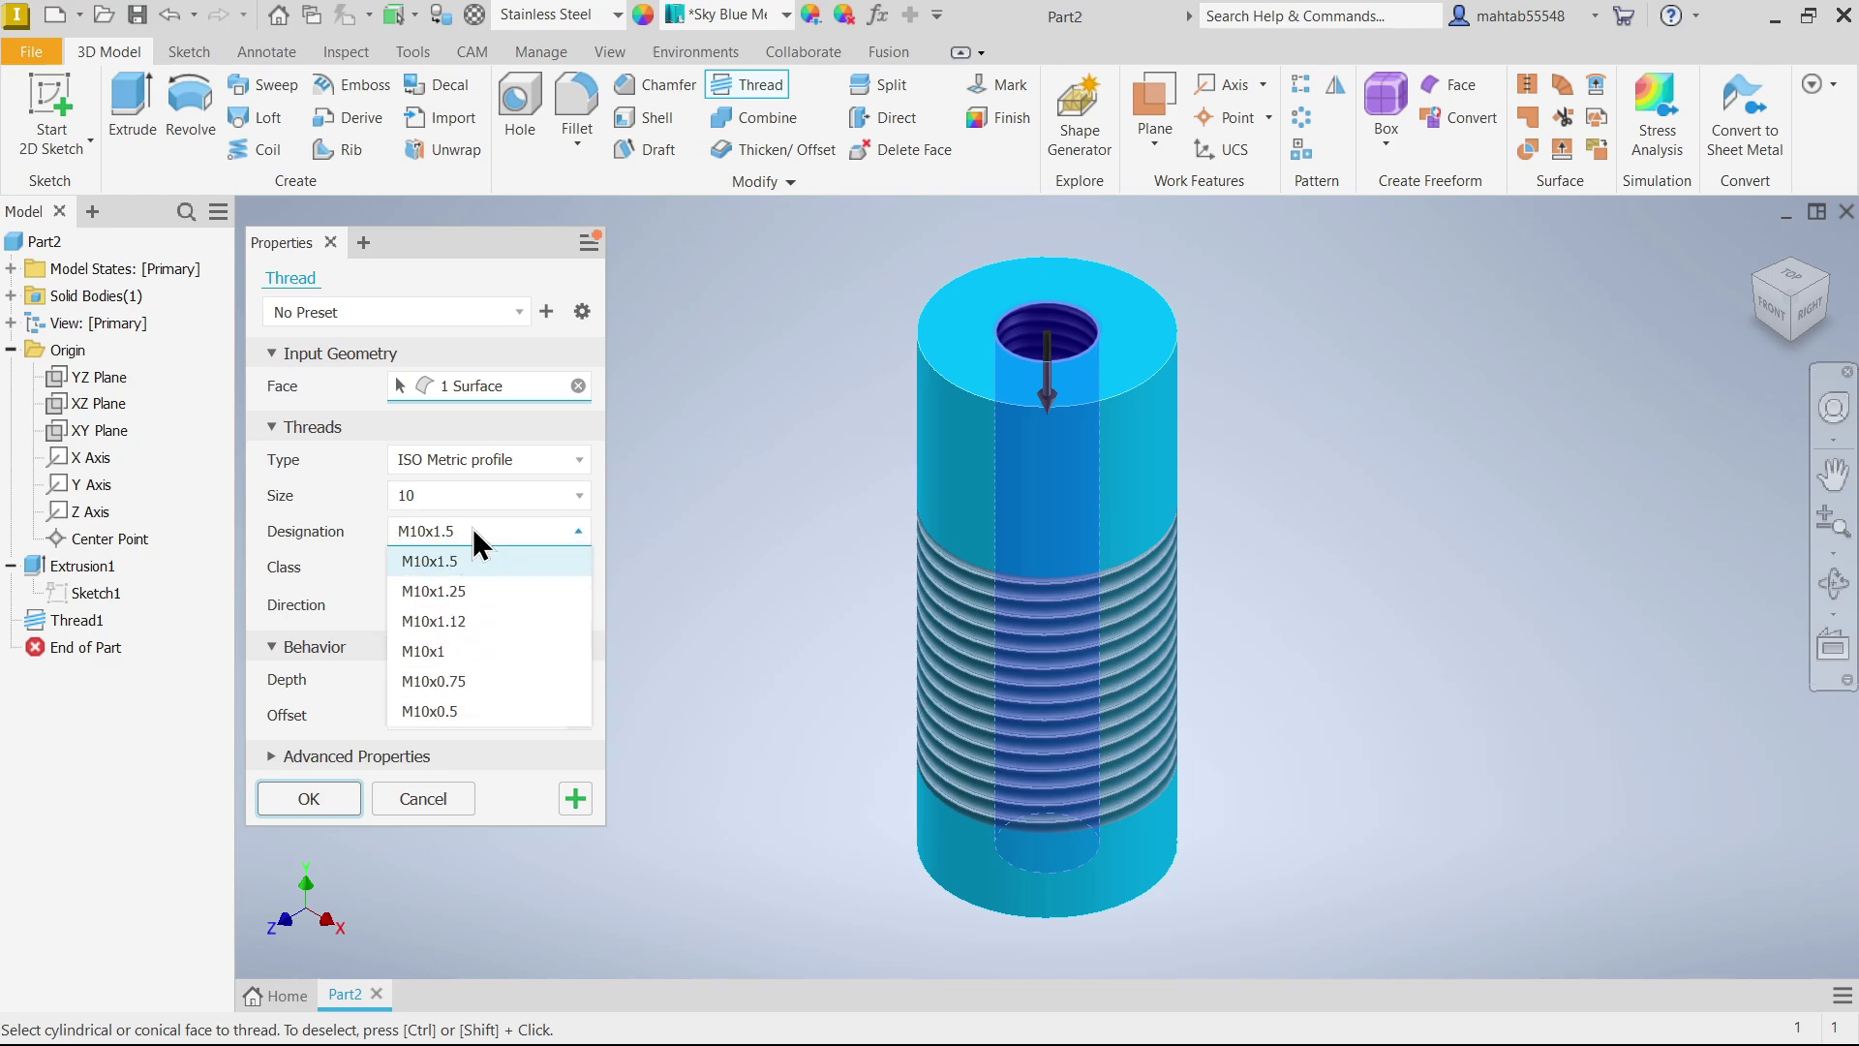
click(439, 568)
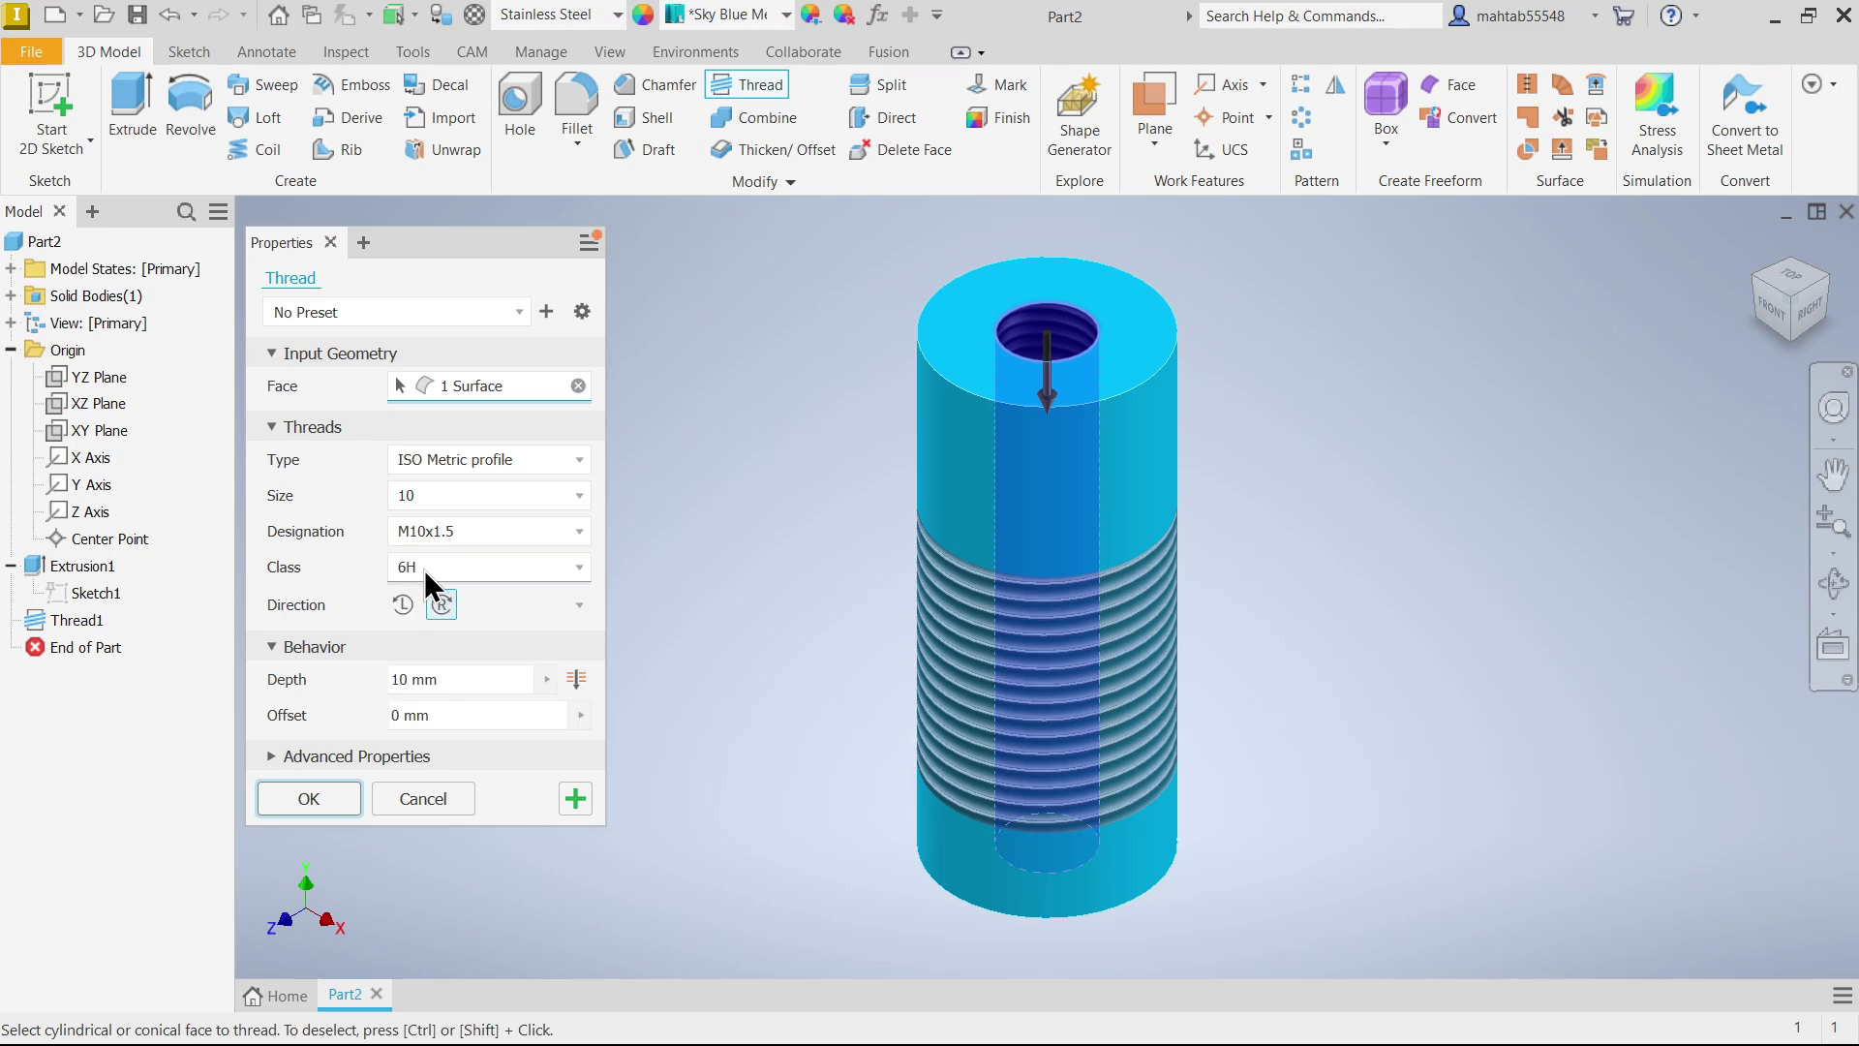
click(428, 562)
click(436, 567)
click(577, 685)
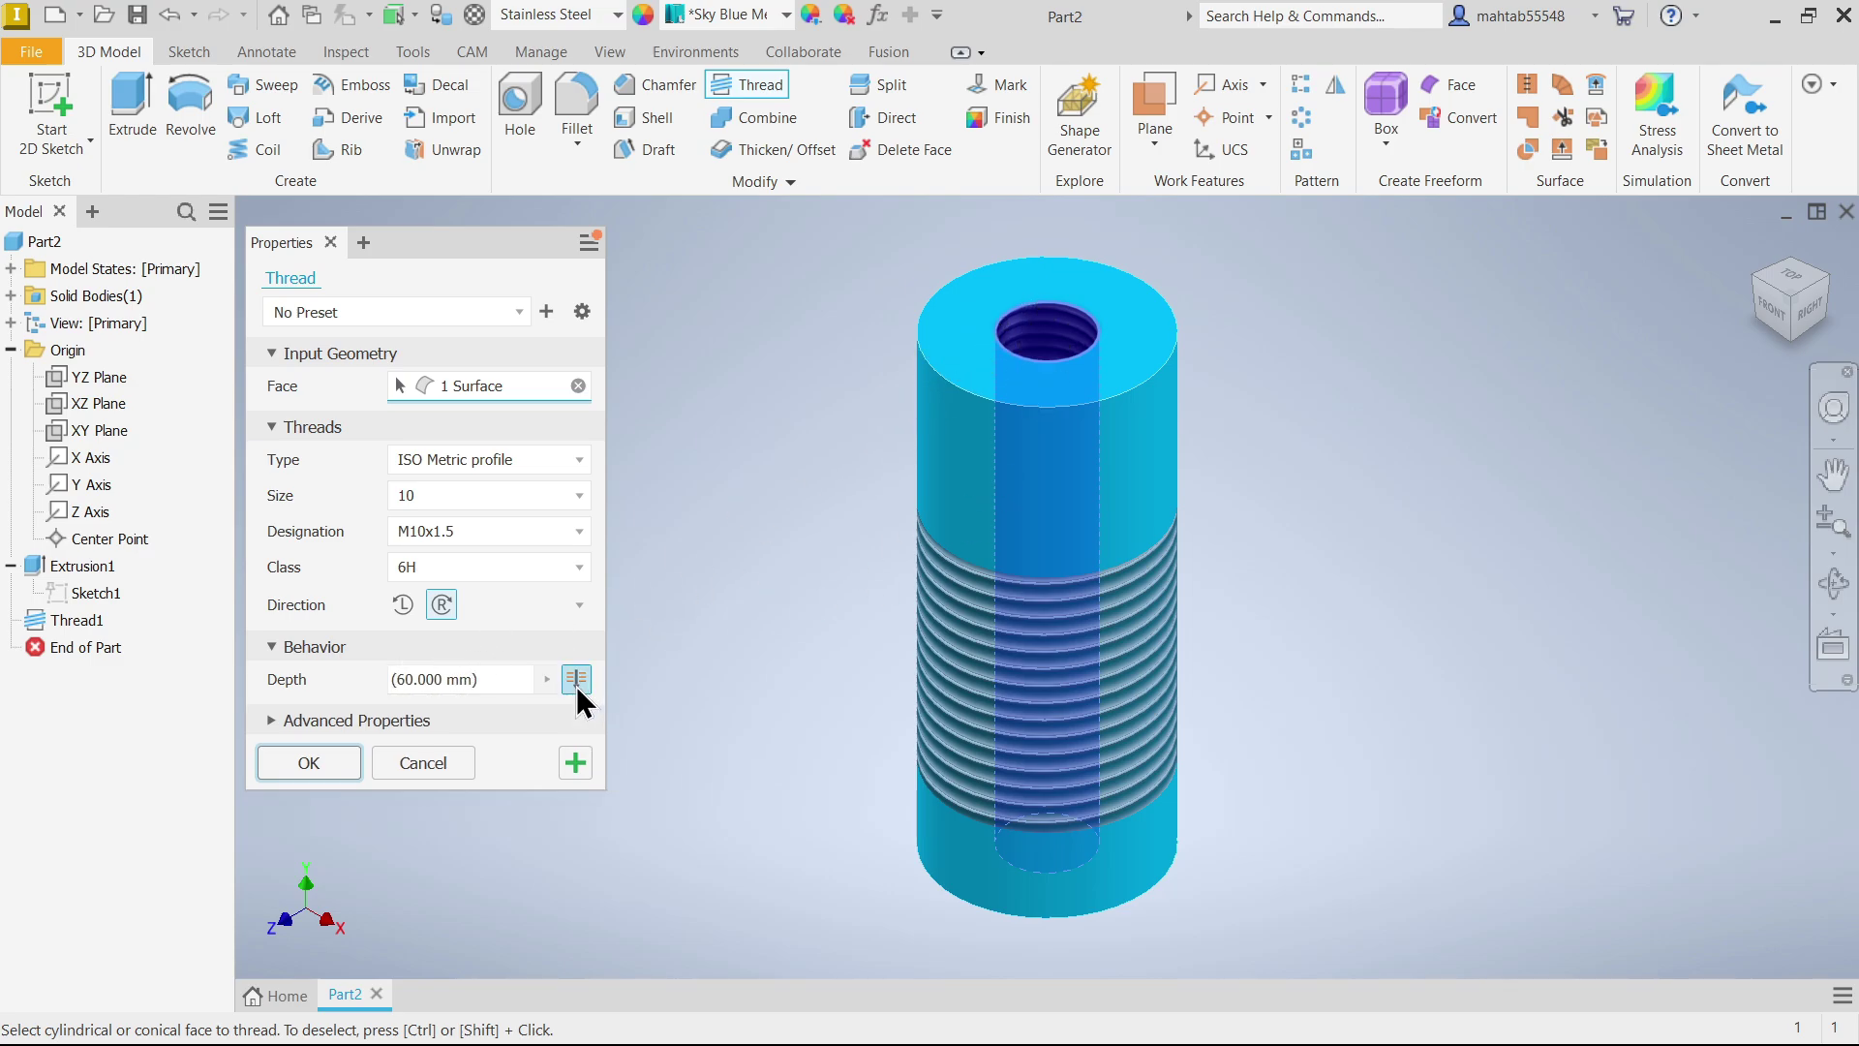
click(271, 718)
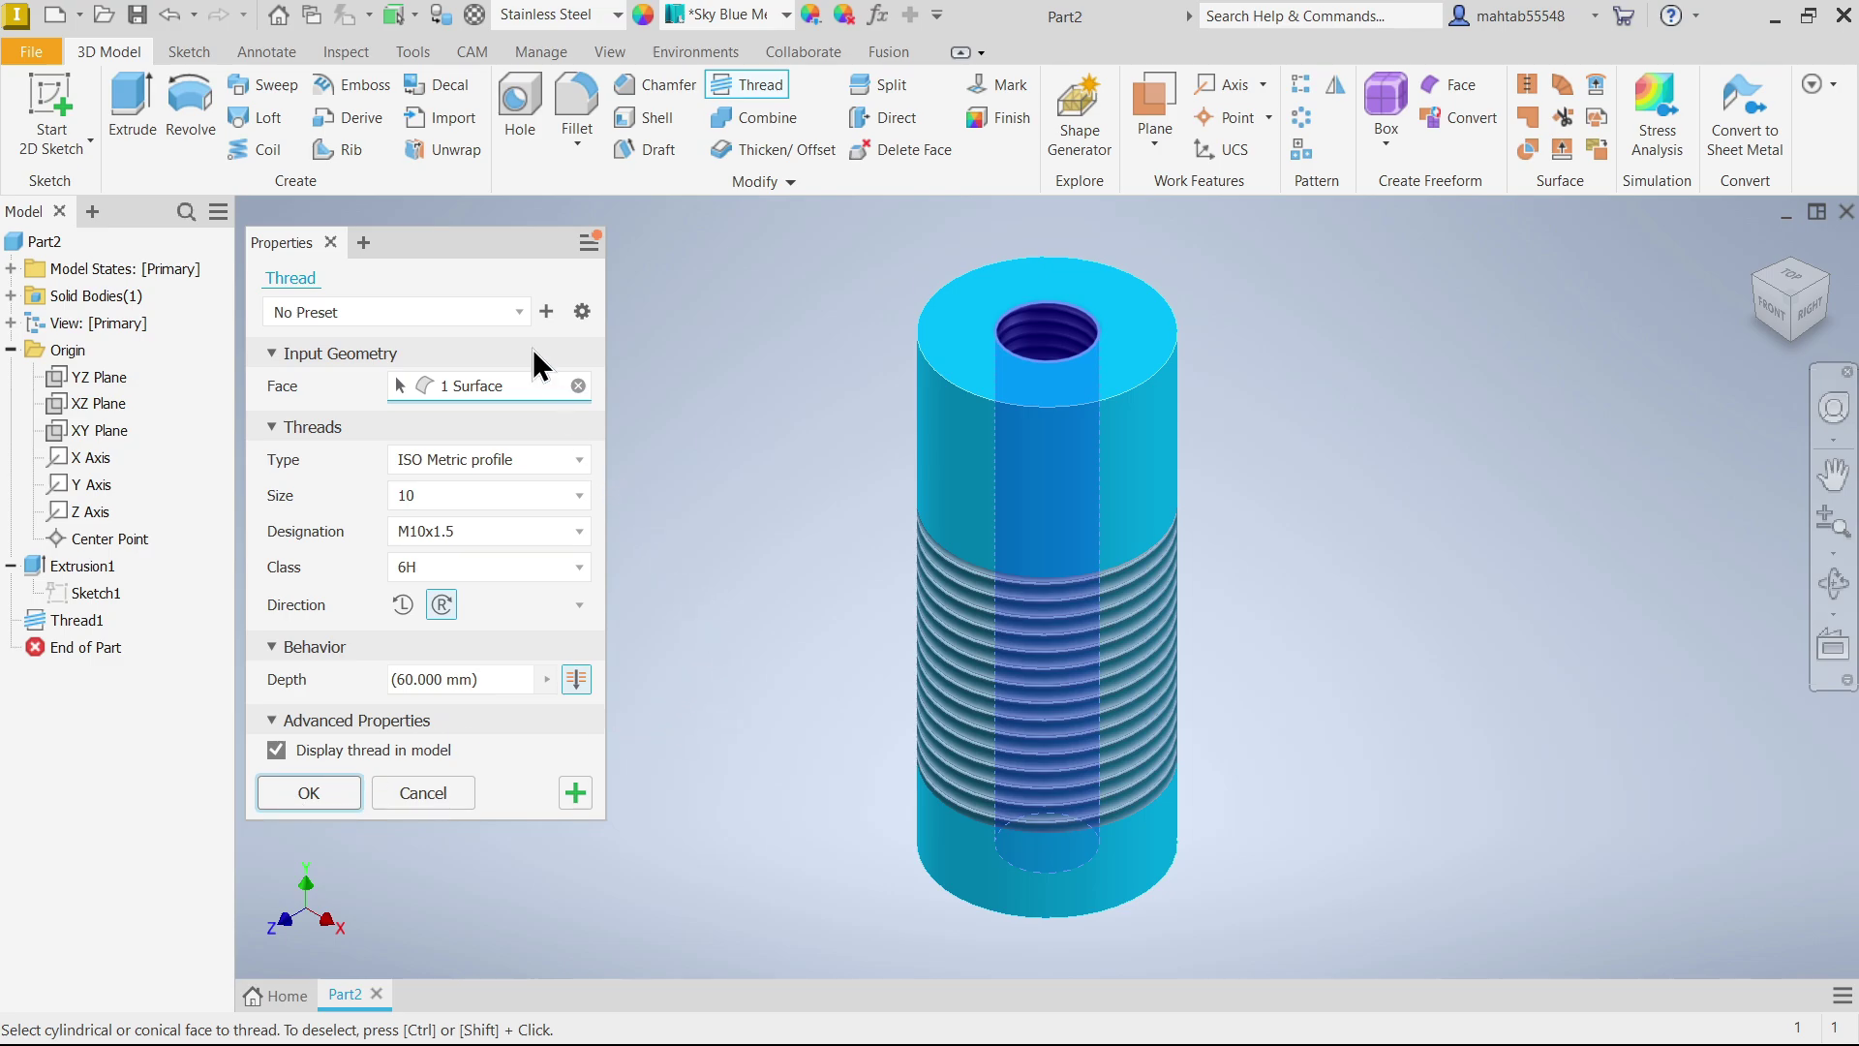
- Save the current thread settings as a new preset and create the thread in the hole
click(546, 311)
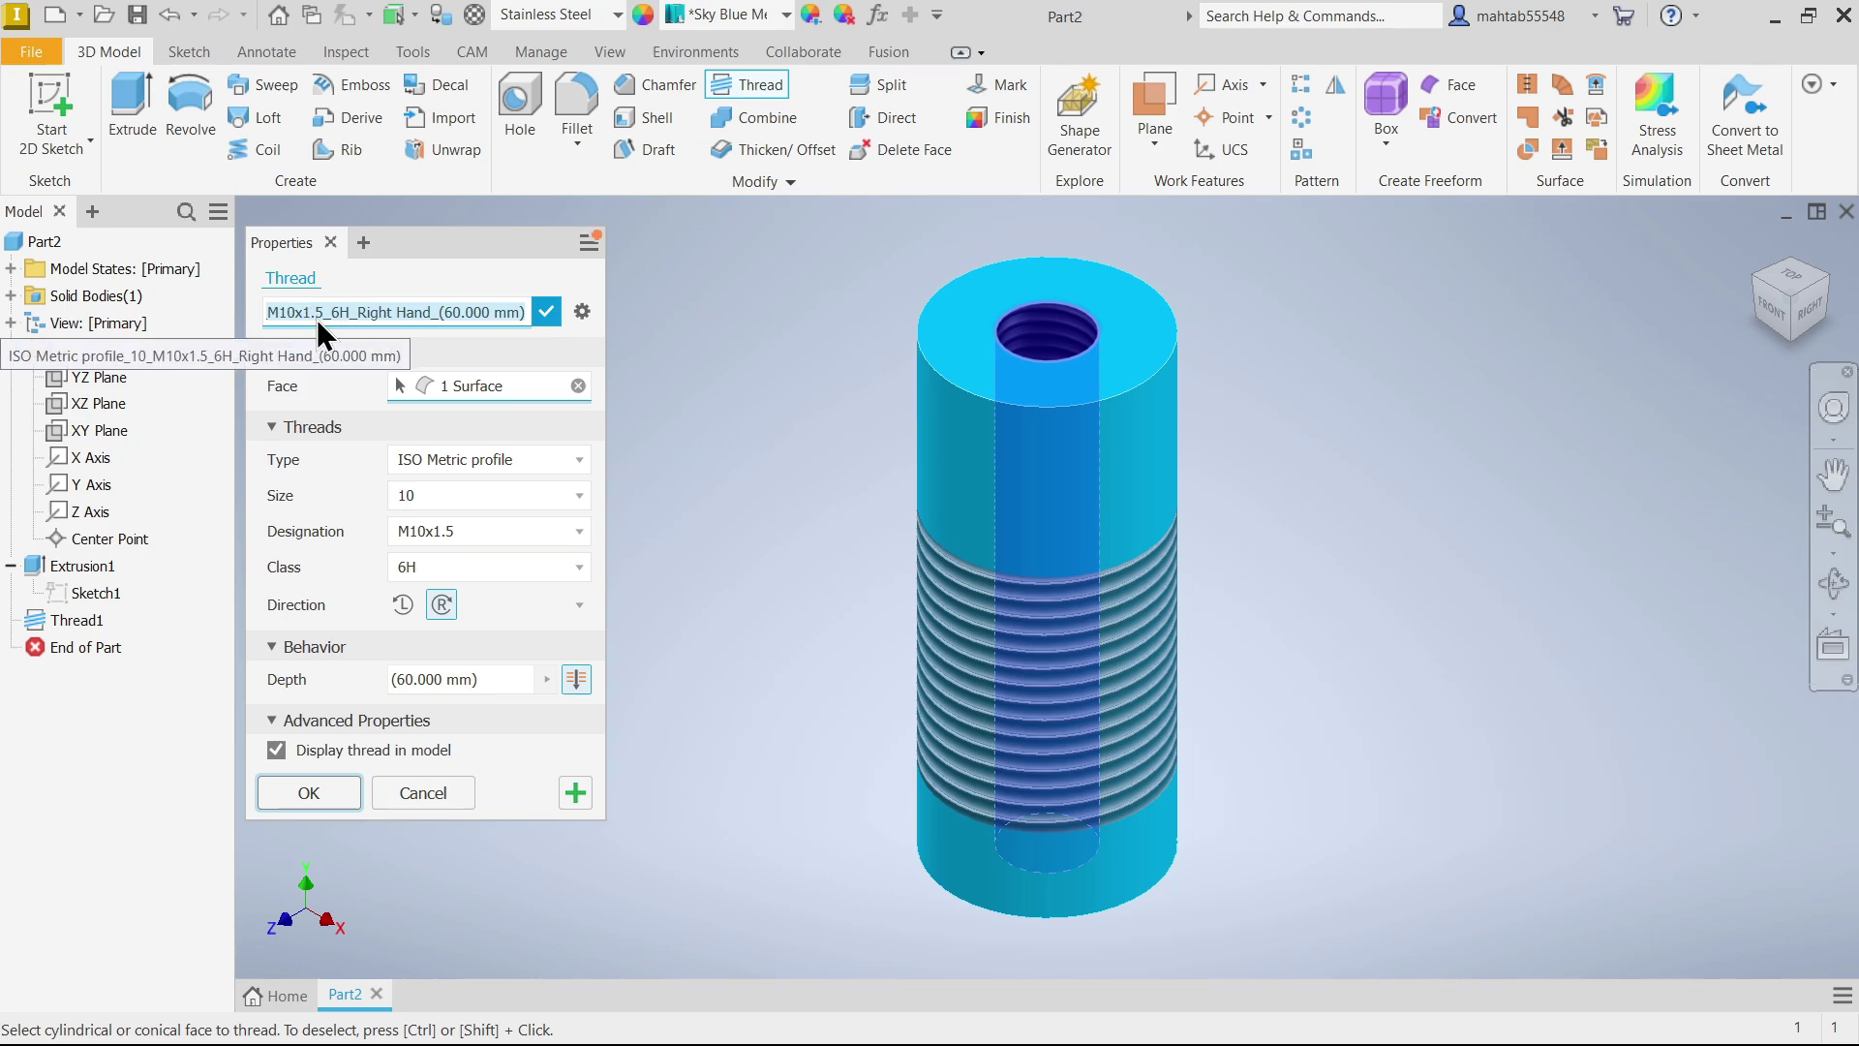
click(583, 313)
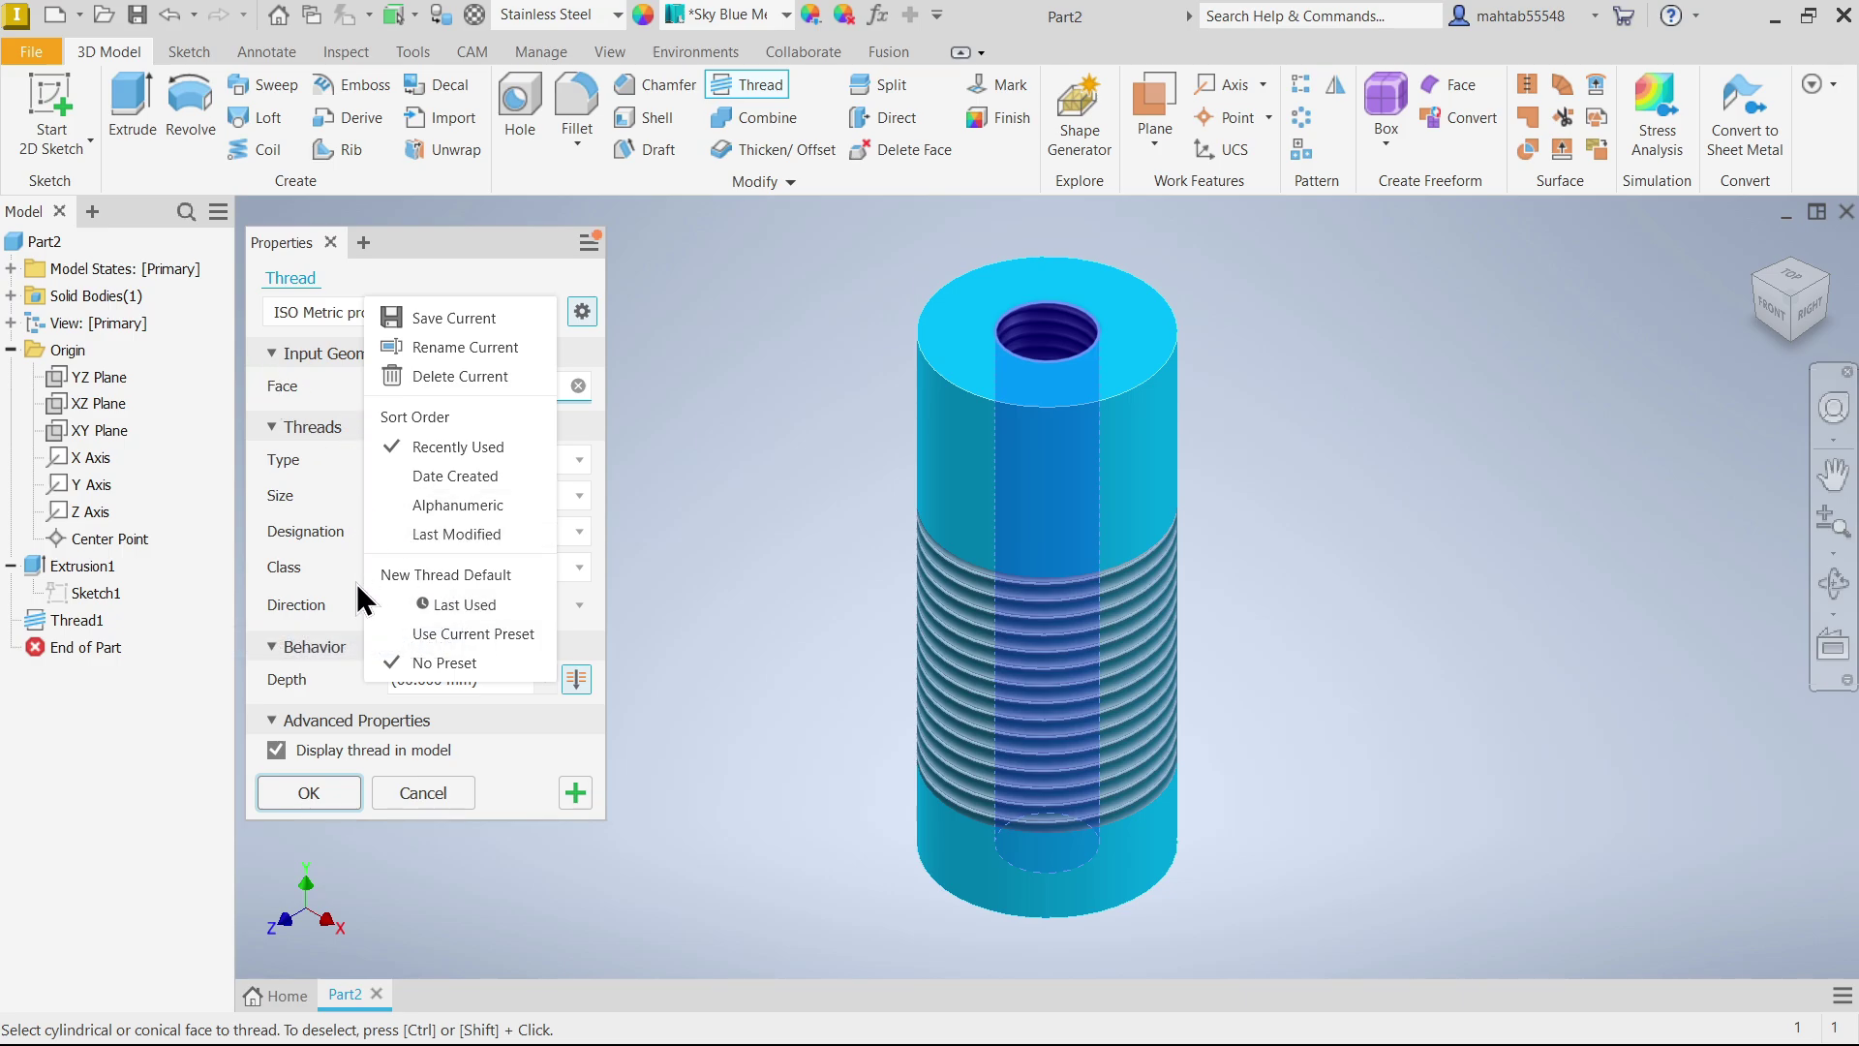
click(593, 311)
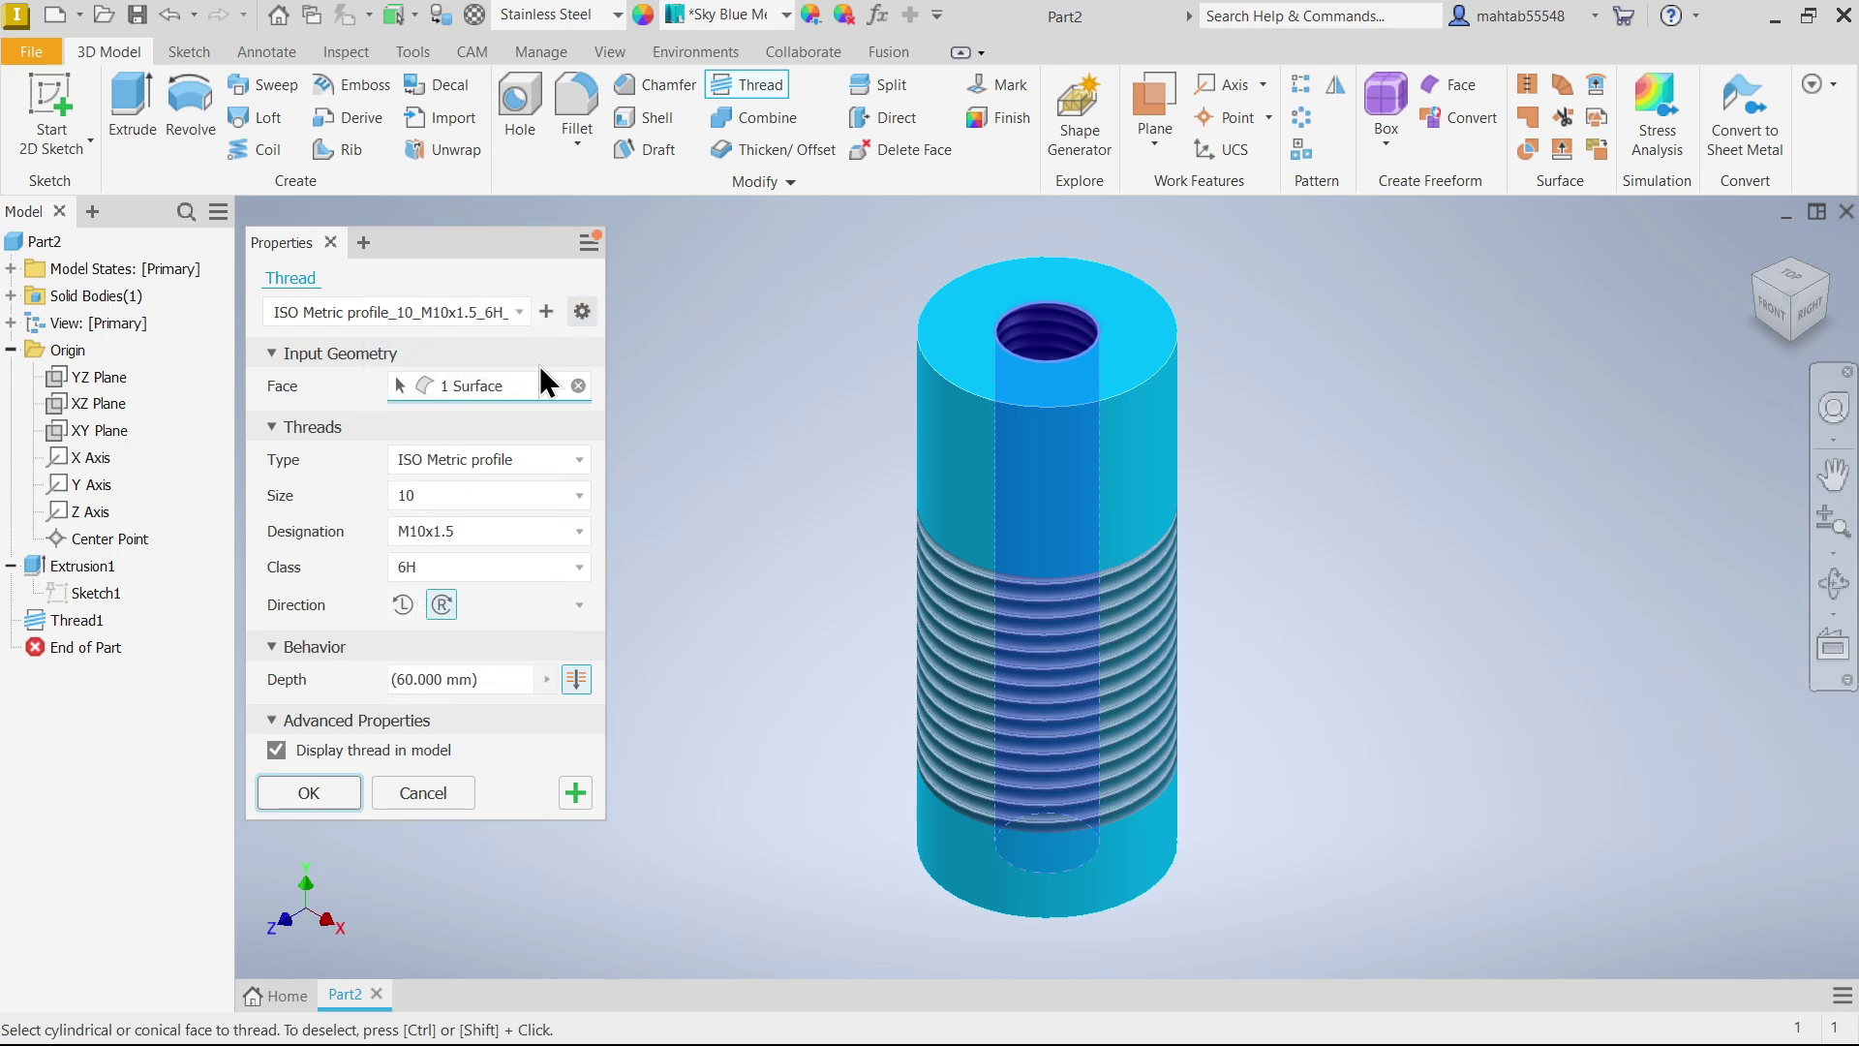
click(308, 796)
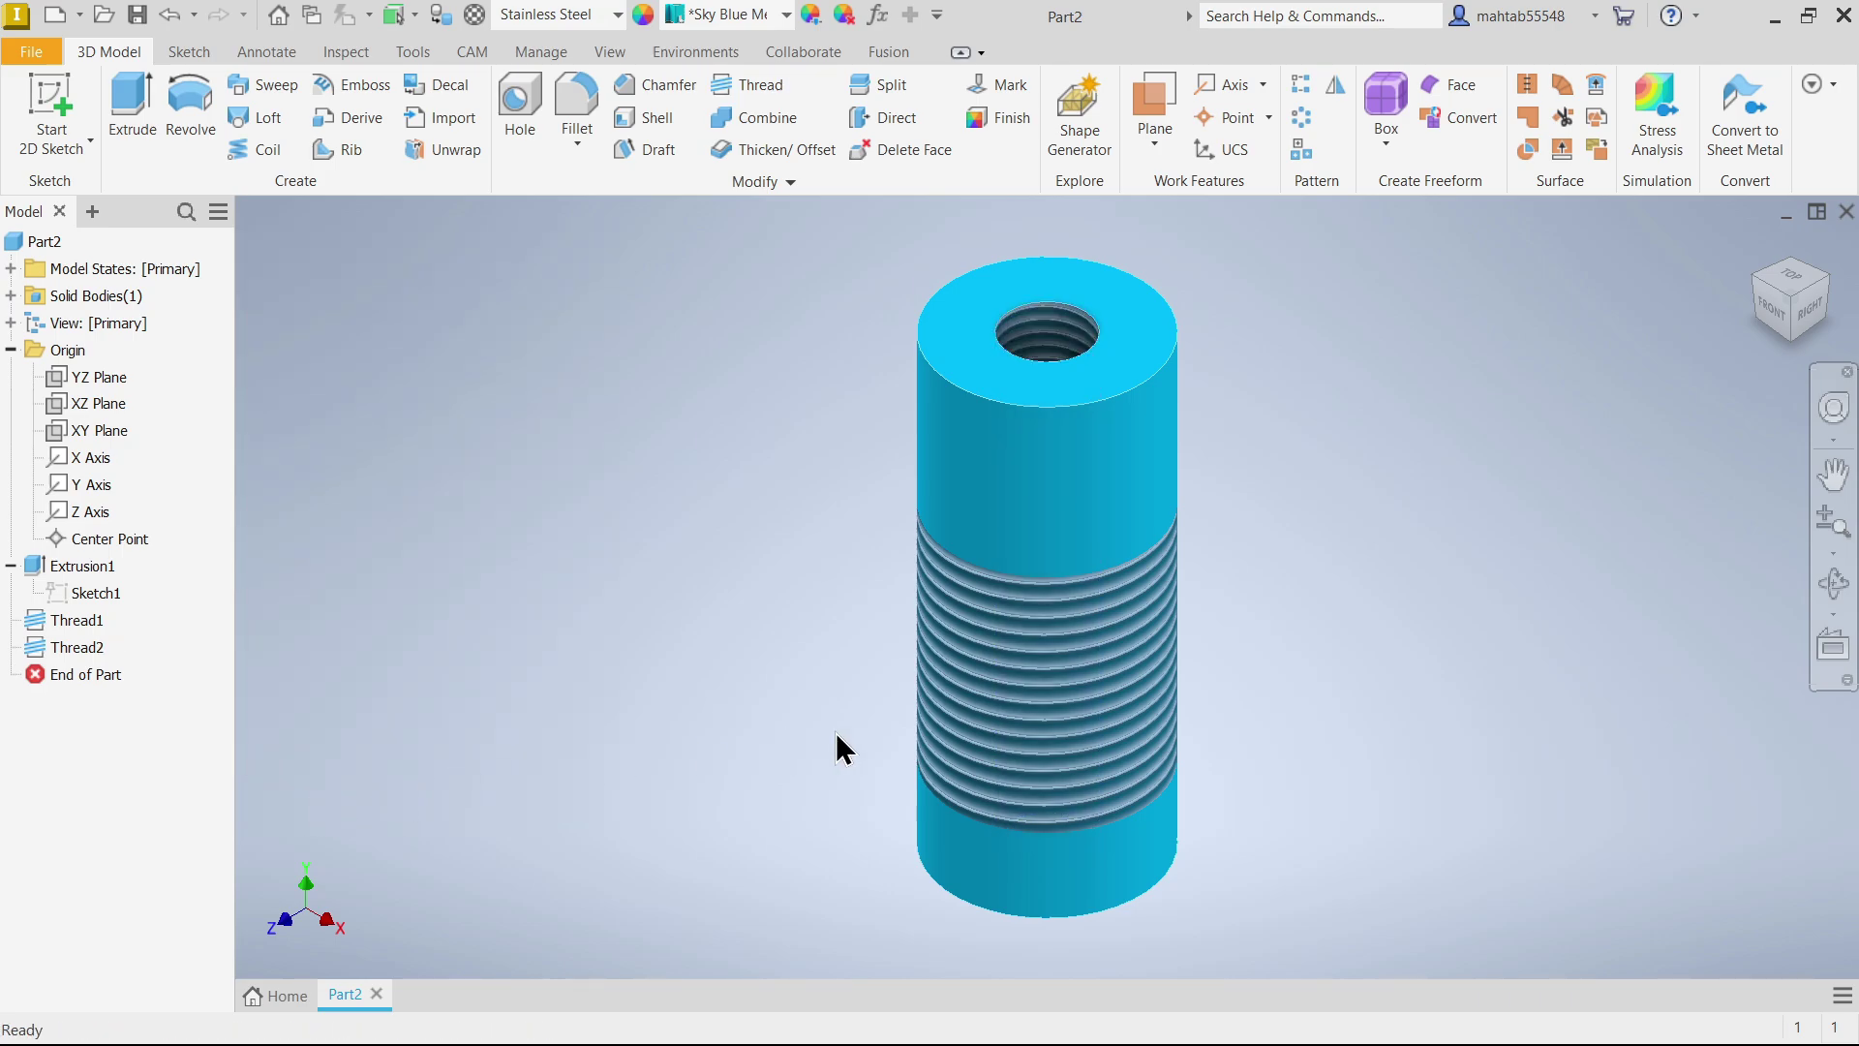
- Edit the outer thread, Thread1, to turn off its display in the model
right_click(75, 620)
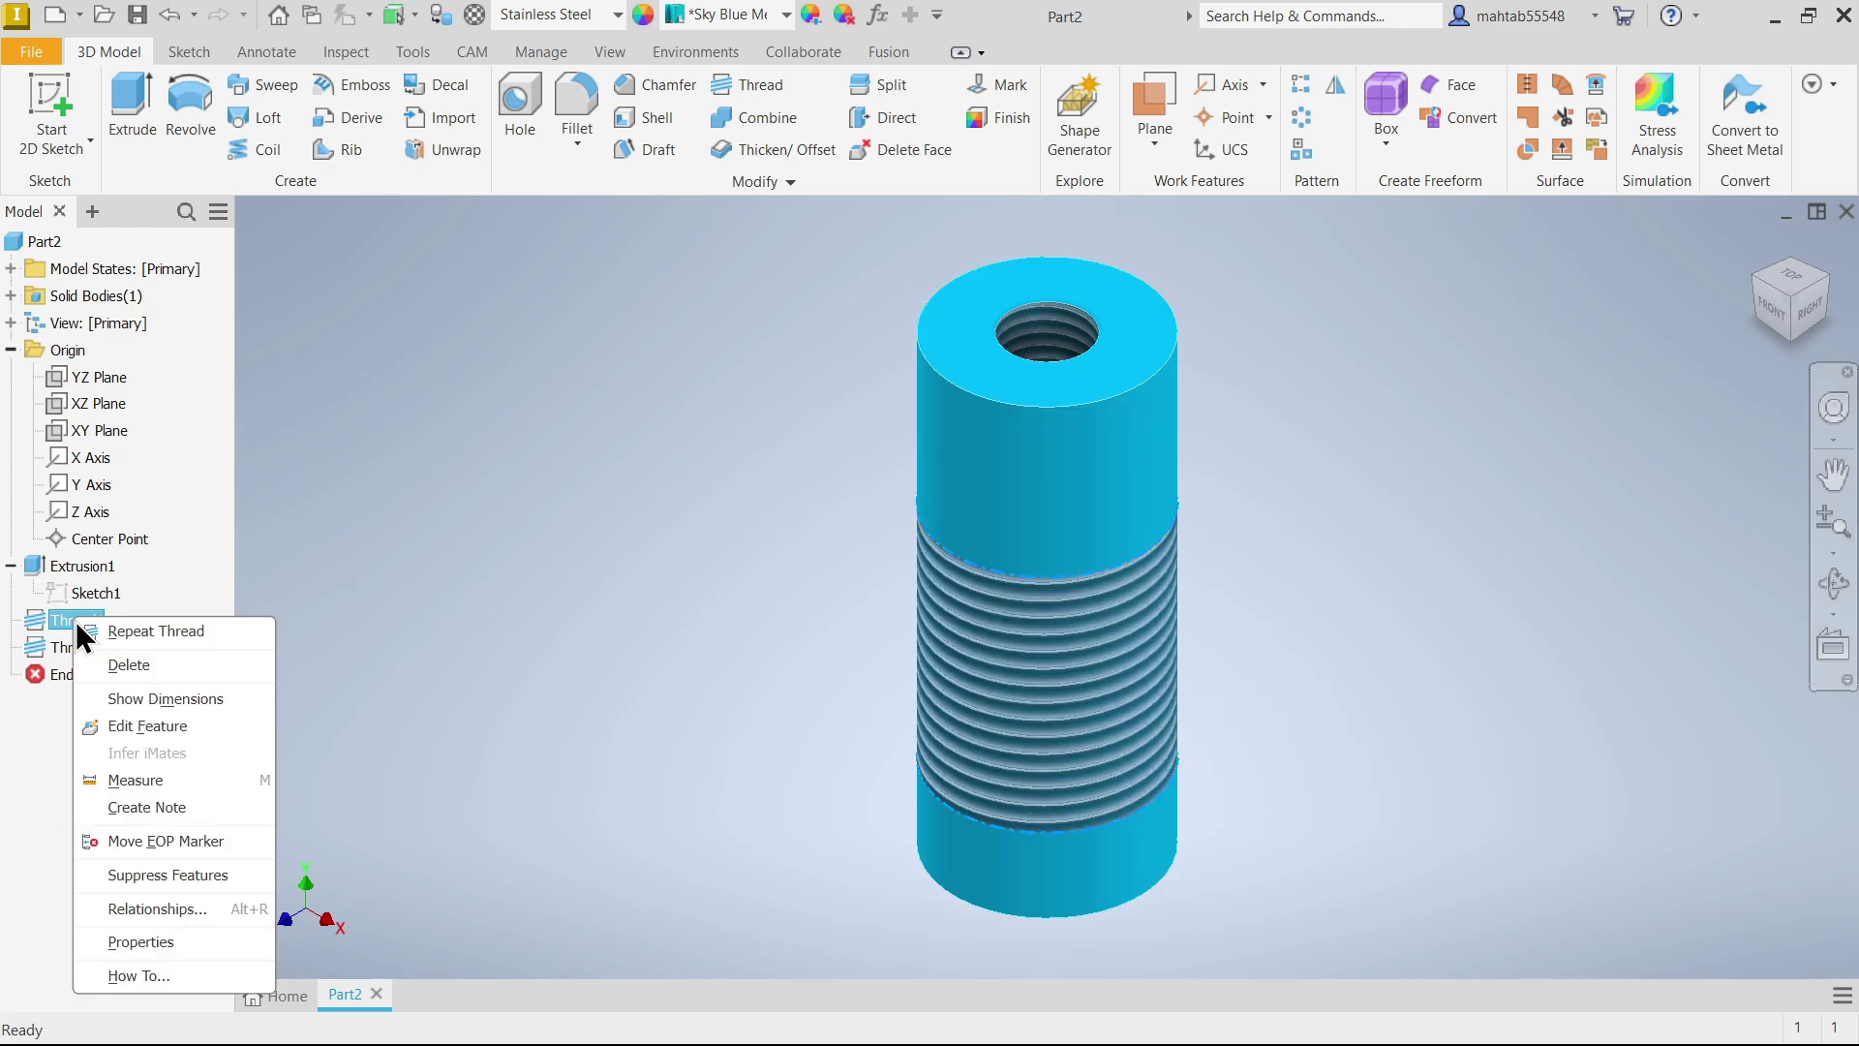
click(162, 731)
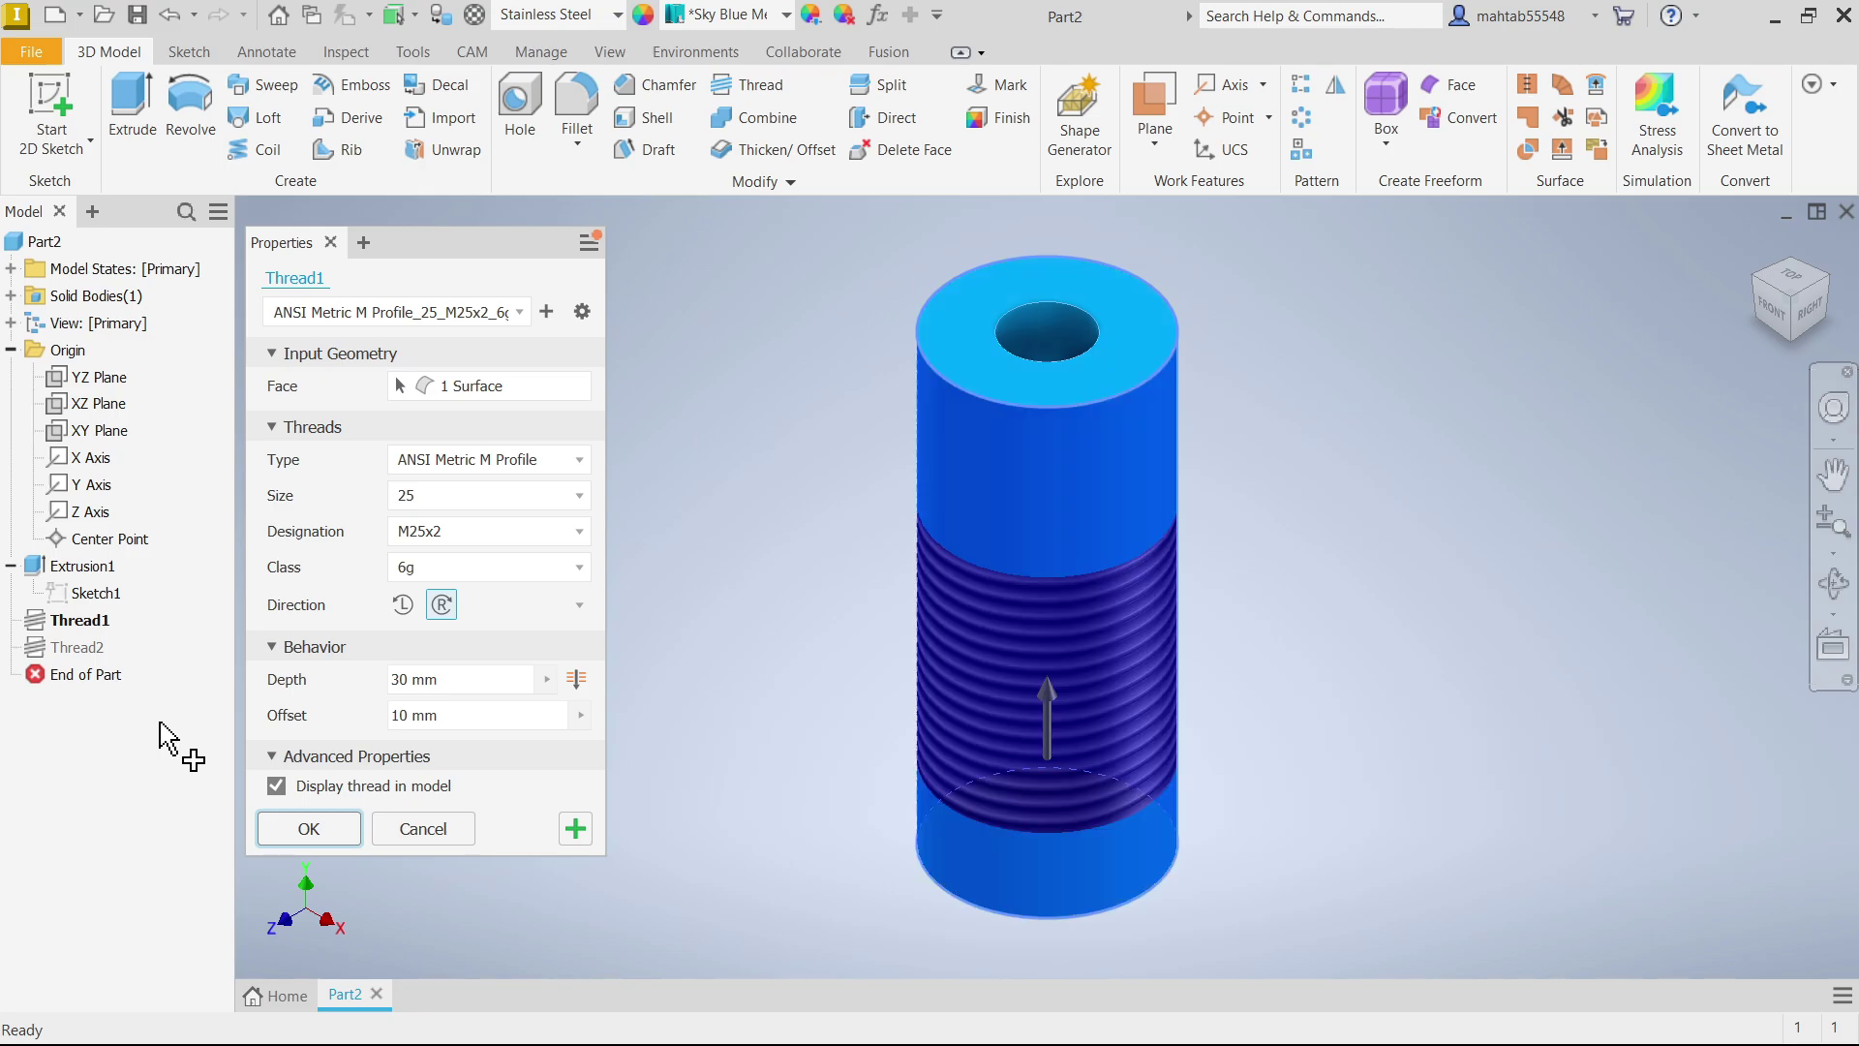
click(276, 786)
click(310, 828)
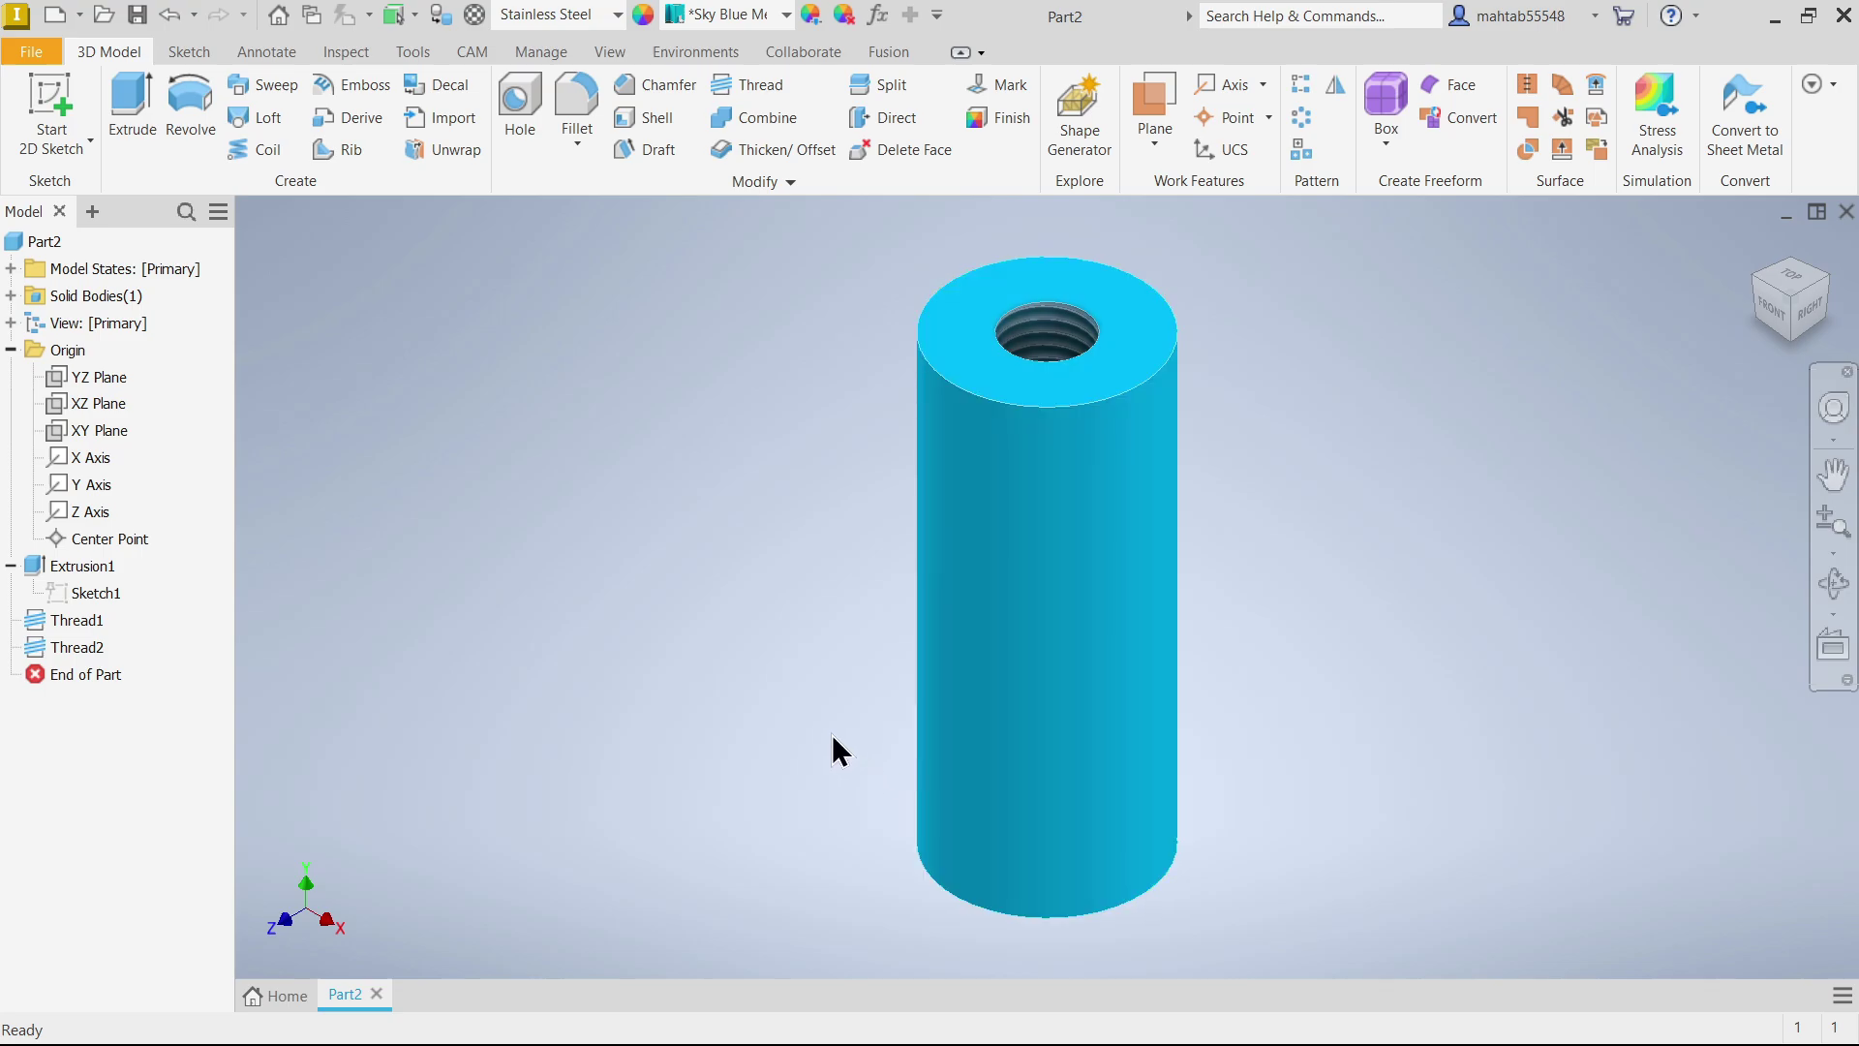
- Edit Thread1 again to turn its display in the model back on
right_click(74, 621)
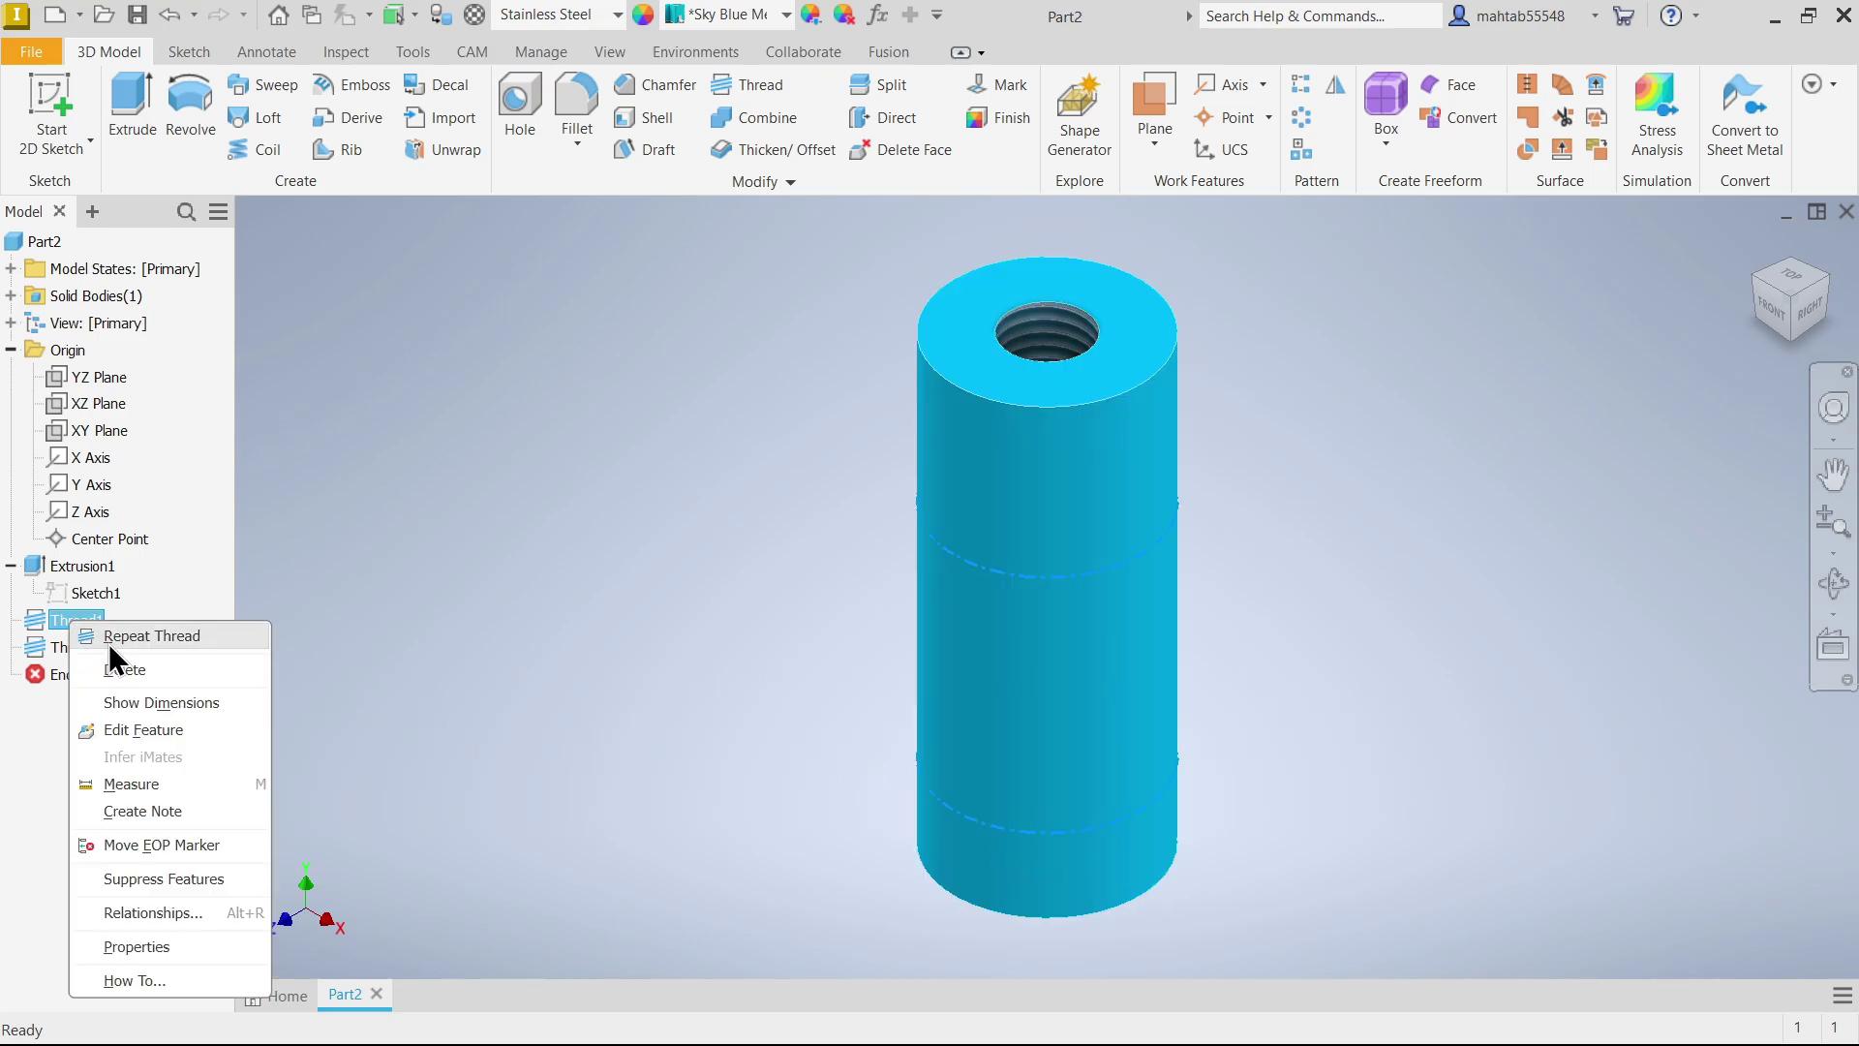
click(149, 730)
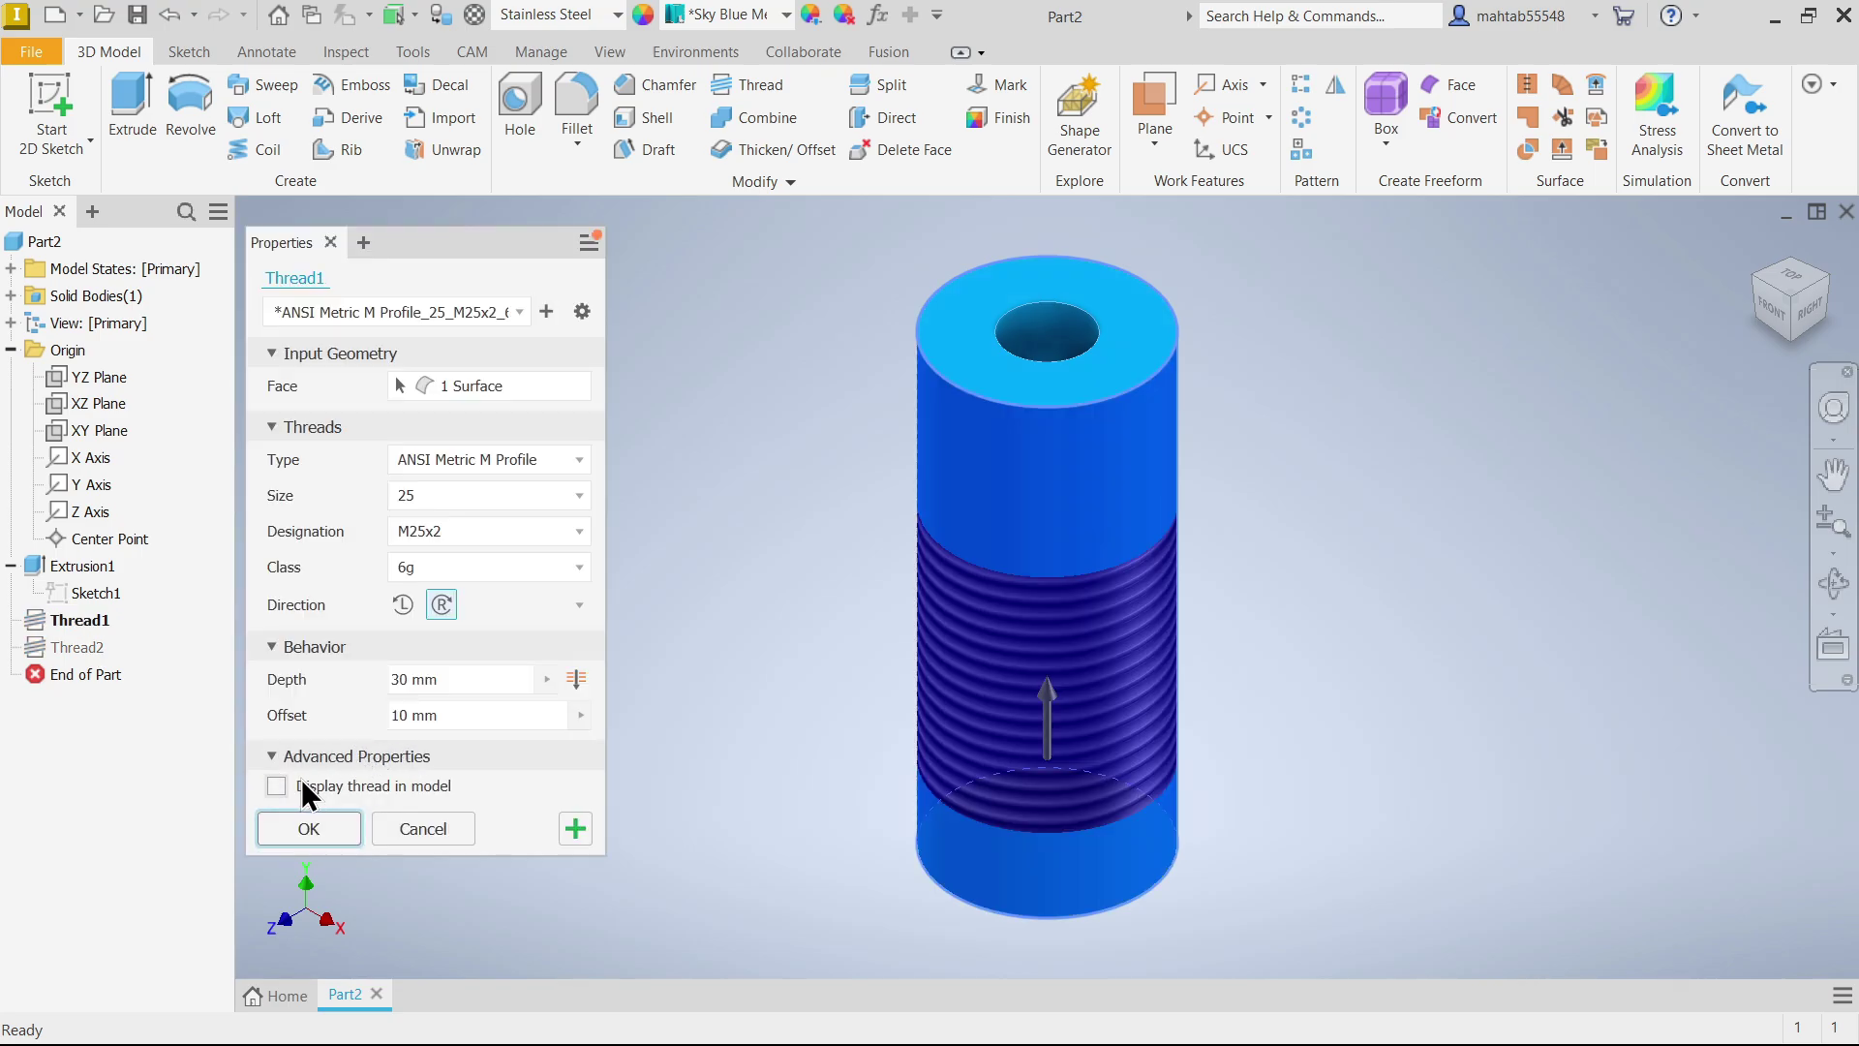
click(278, 786)
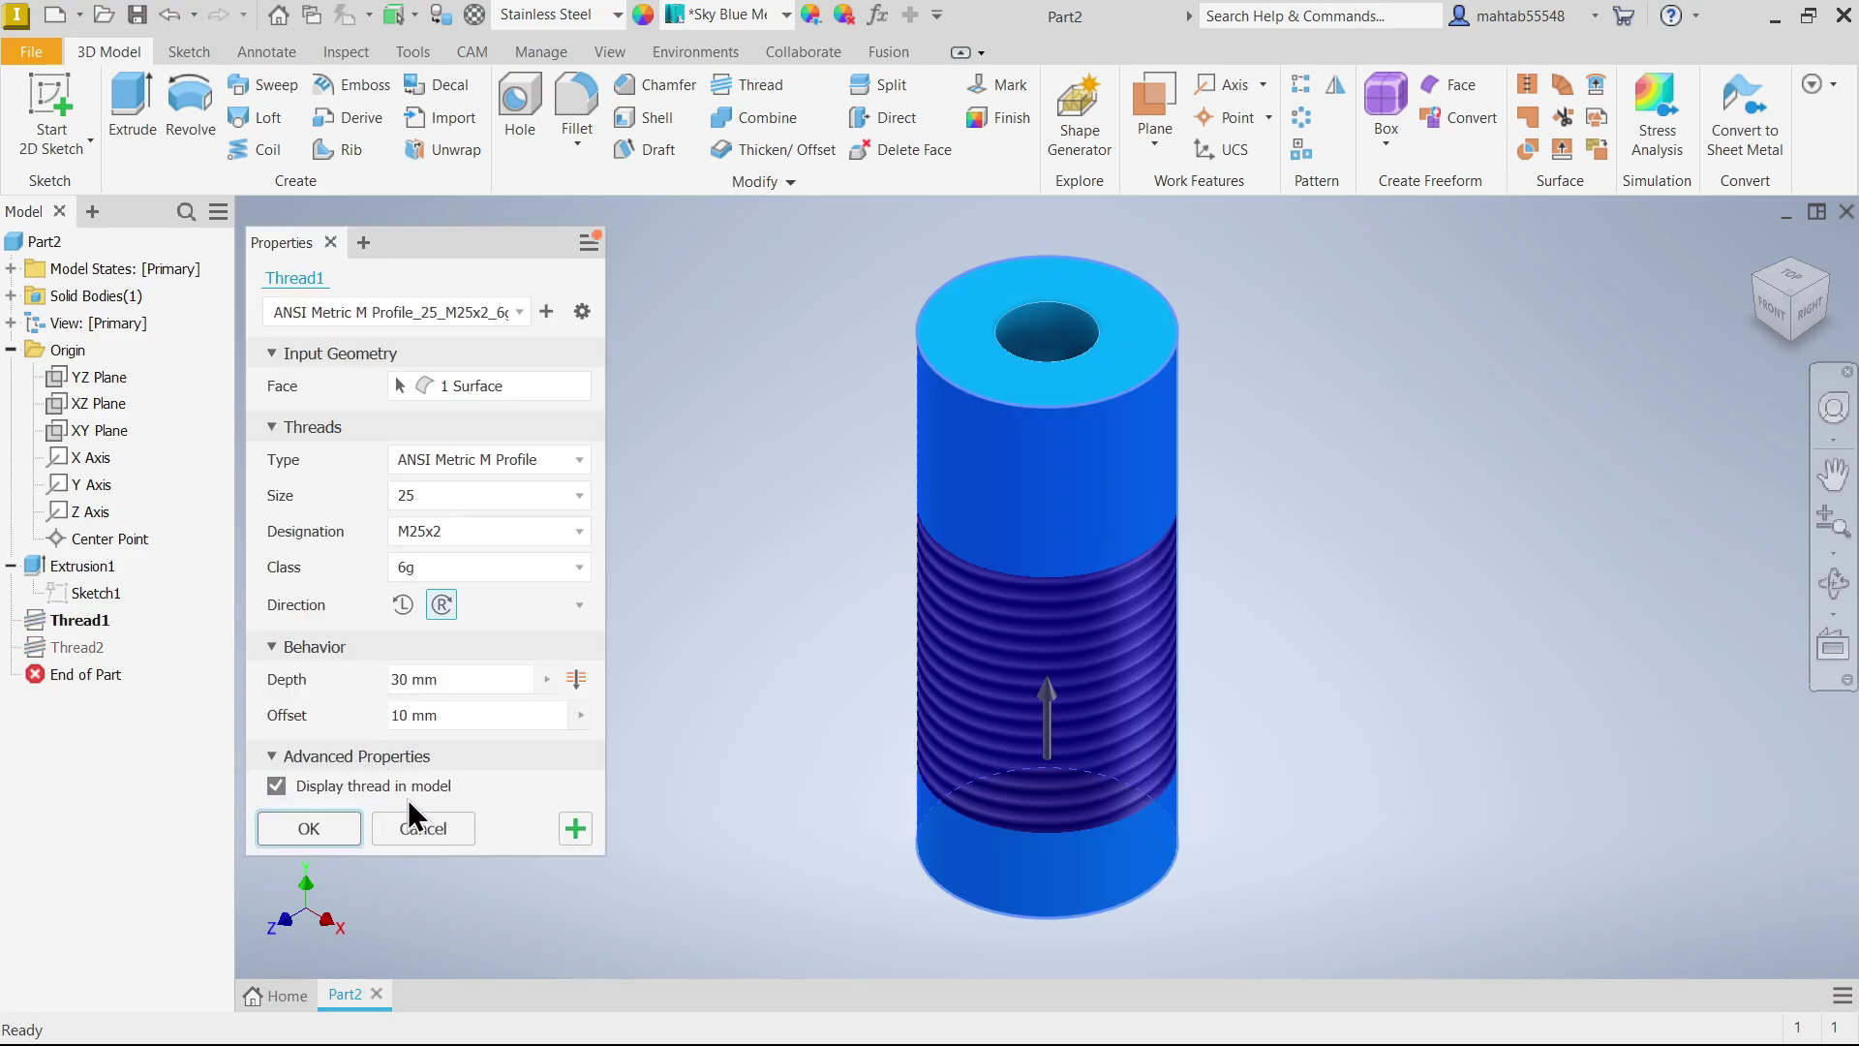
click(310, 829)
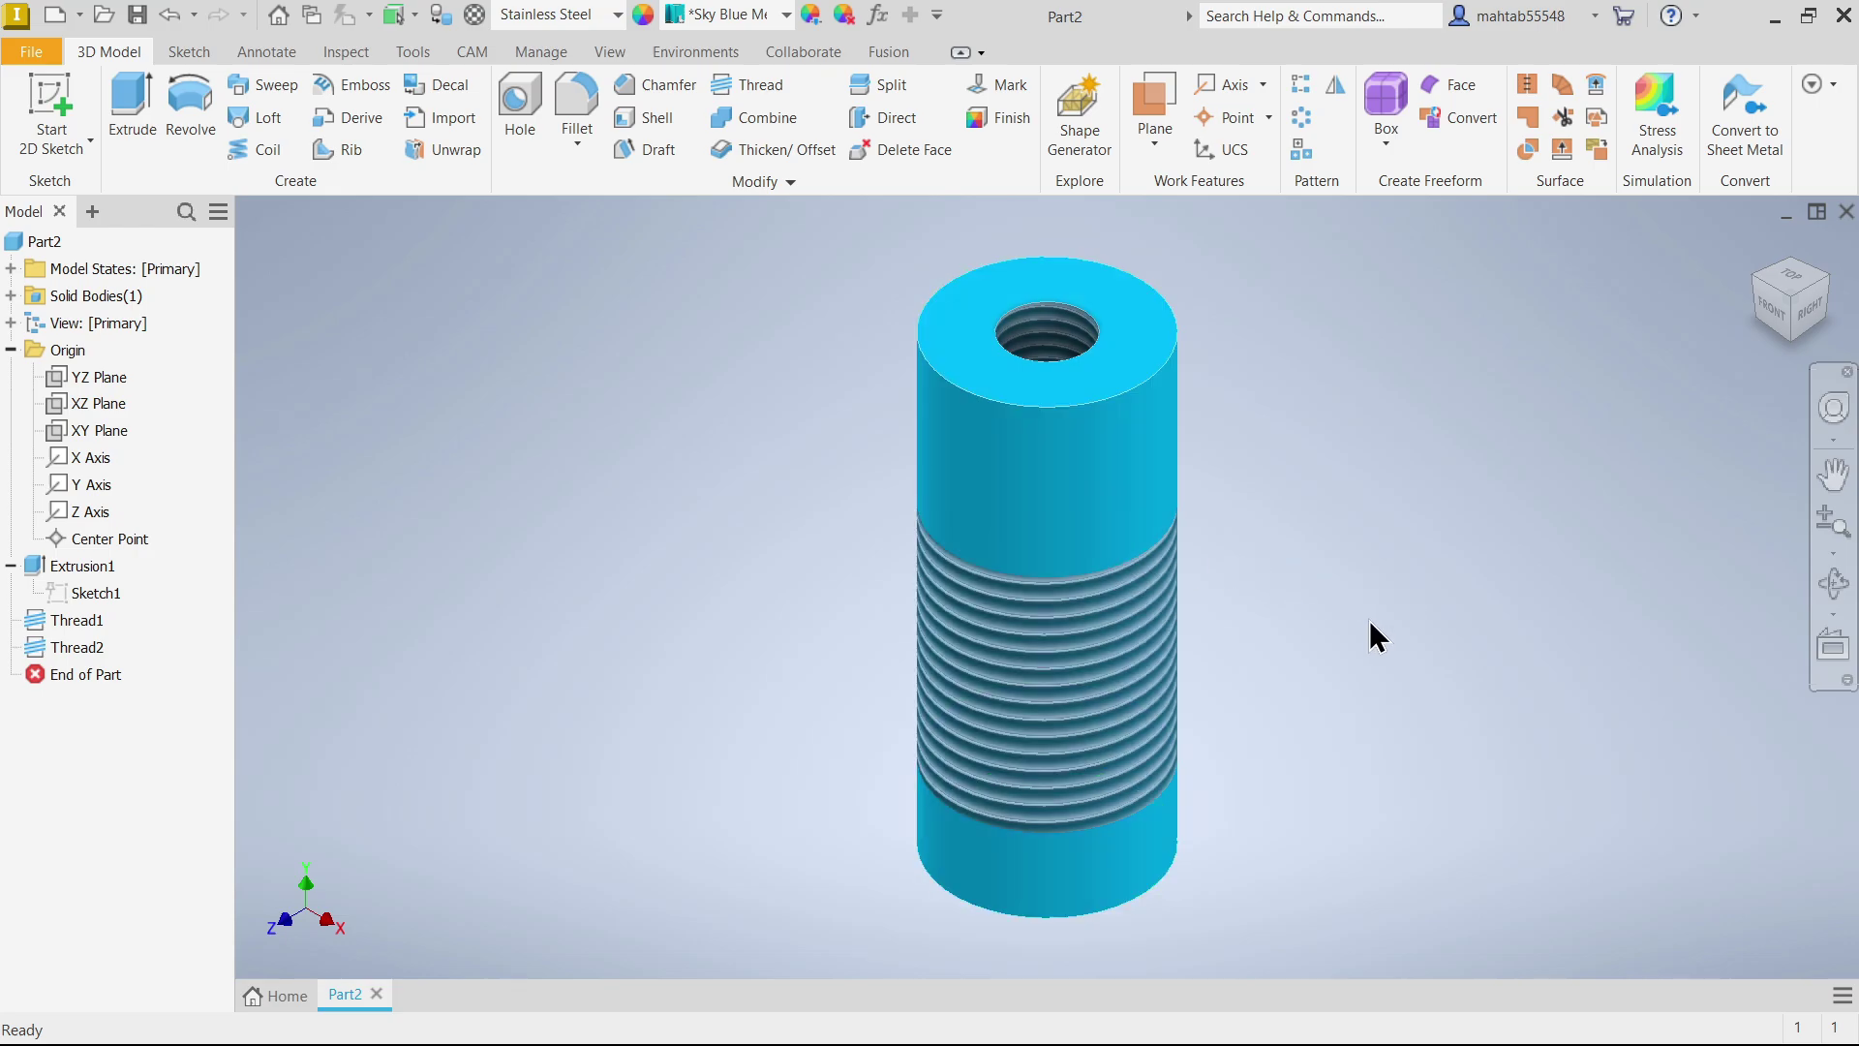